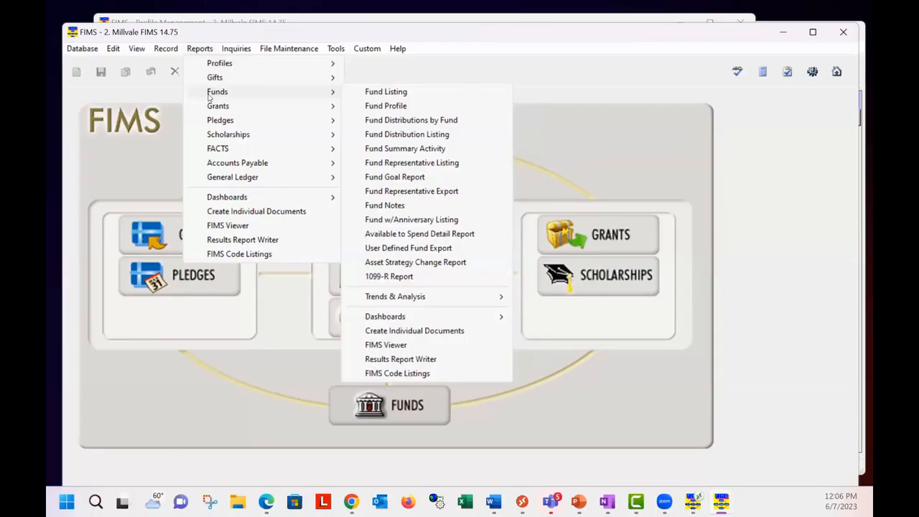
Step: Bring up the Profile Management window and look over its available reports, including the Funds reports
click(484, 37)
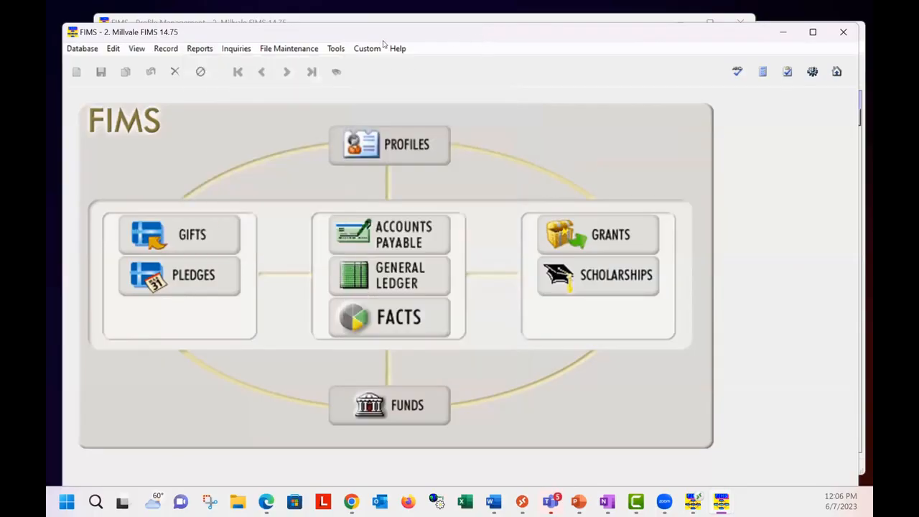
click(238, 21)
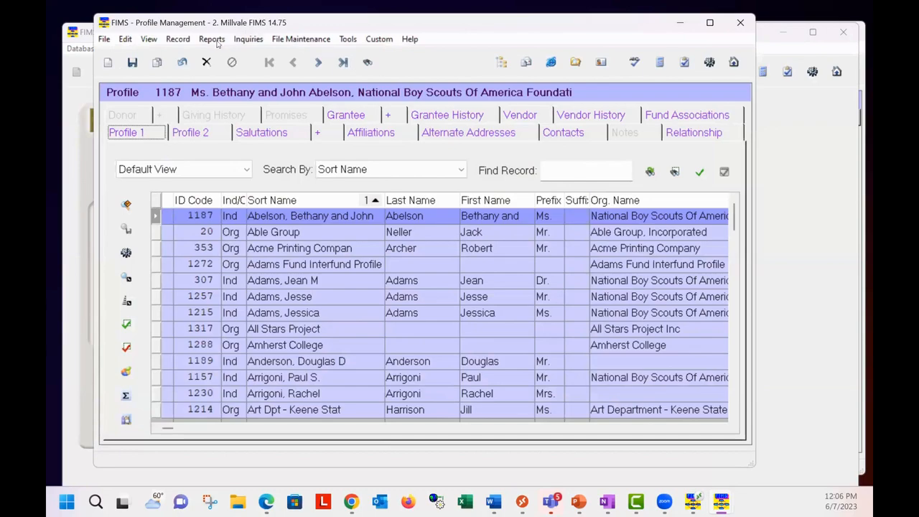
click(212, 40)
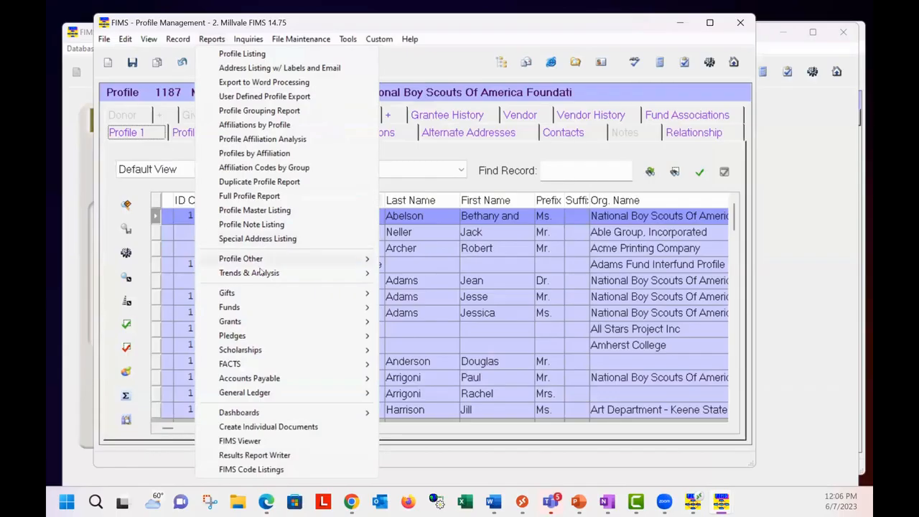
mouse_move(256, 299)
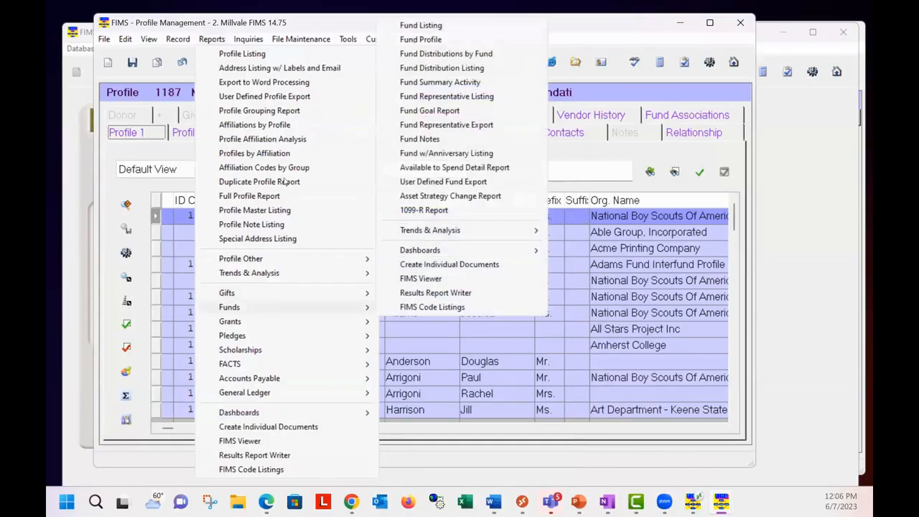
mouse_move(320, 39)
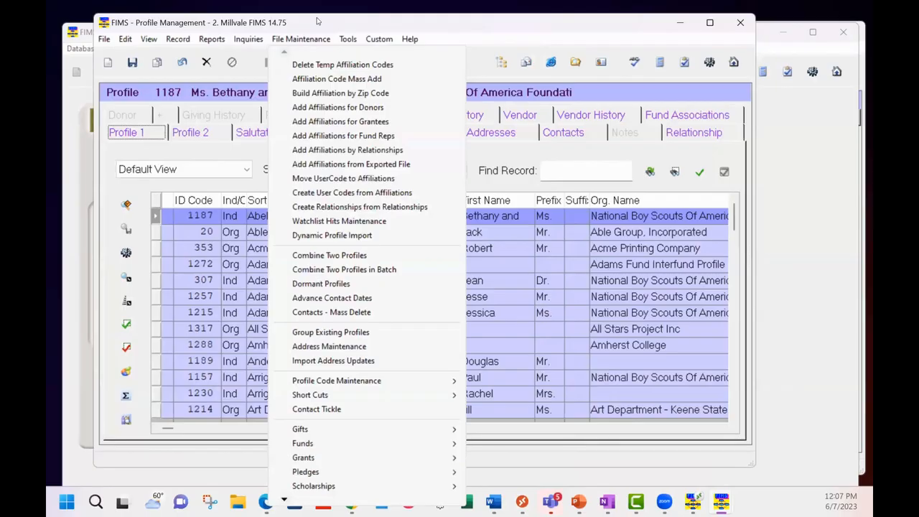
click(503, 26)
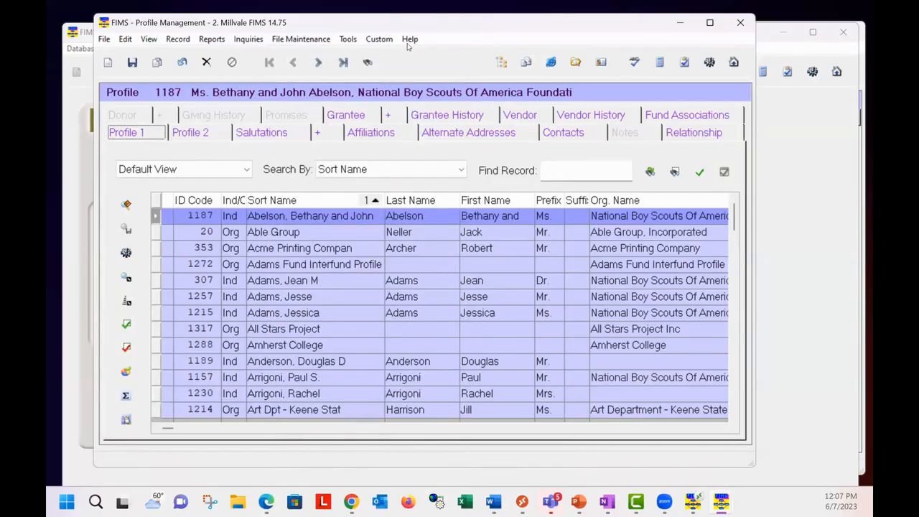
Step: Open the FIMS online help in the browser
click(408, 40)
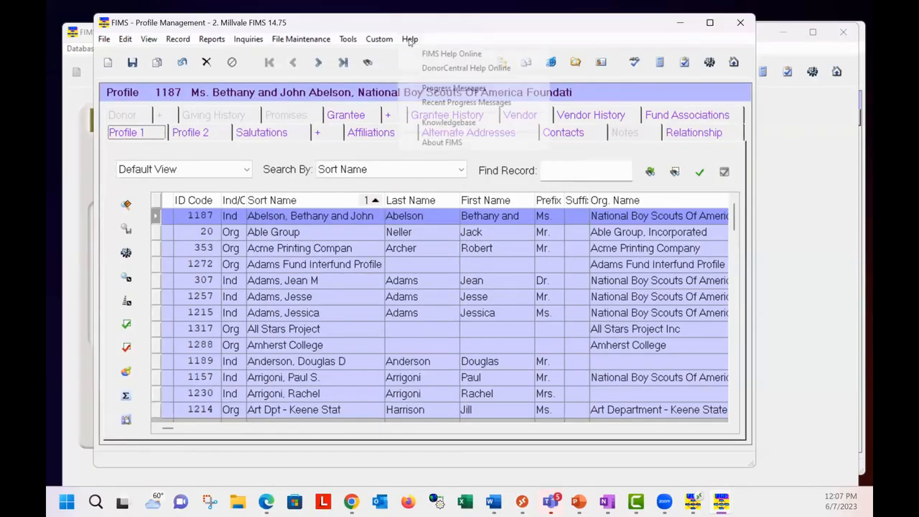
click(447, 54)
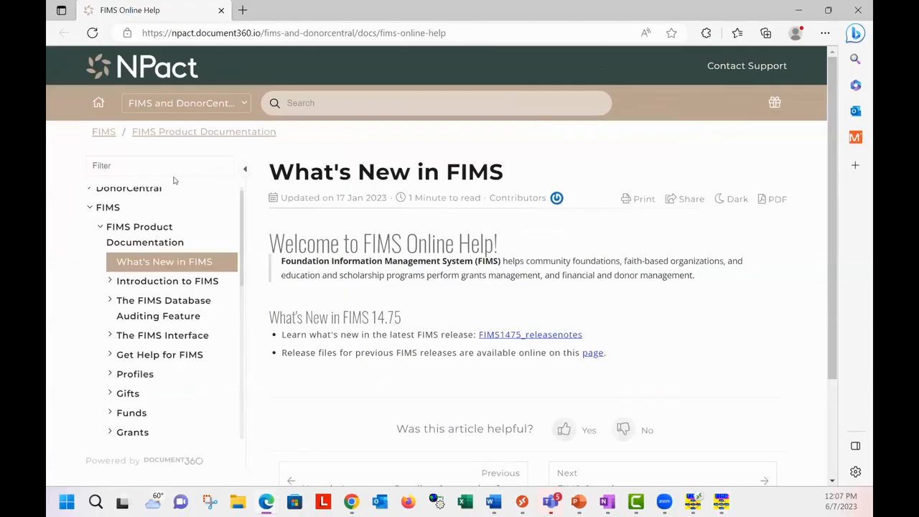
click(101, 227)
click(101, 227)
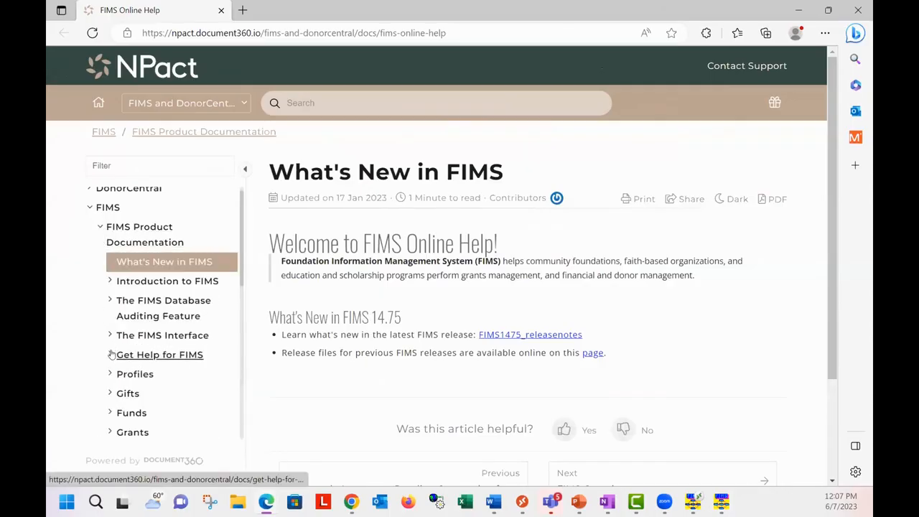
Step: Find the Reports section under FIMS Other Features and open the Run Standard FIMS Reports article
scroll(104, 373, down, 3)
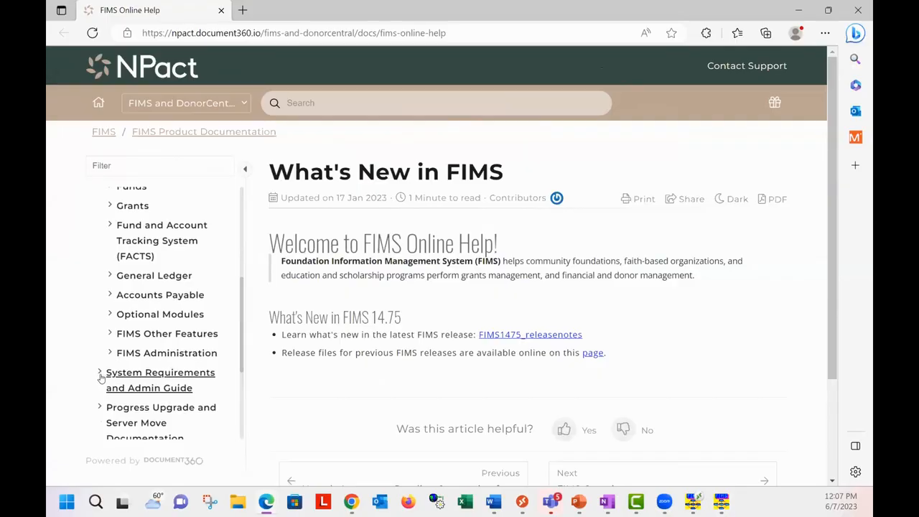
click(111, 335)
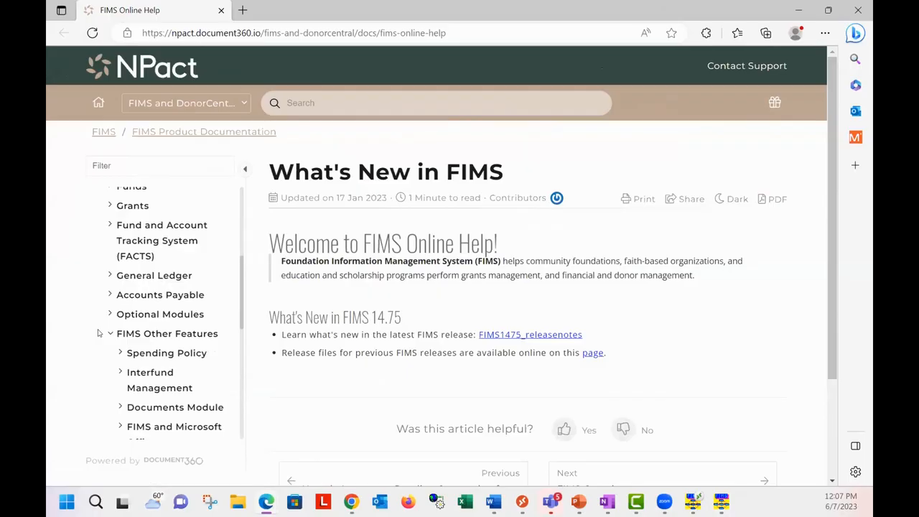
scroll(104, 331, down, 3)
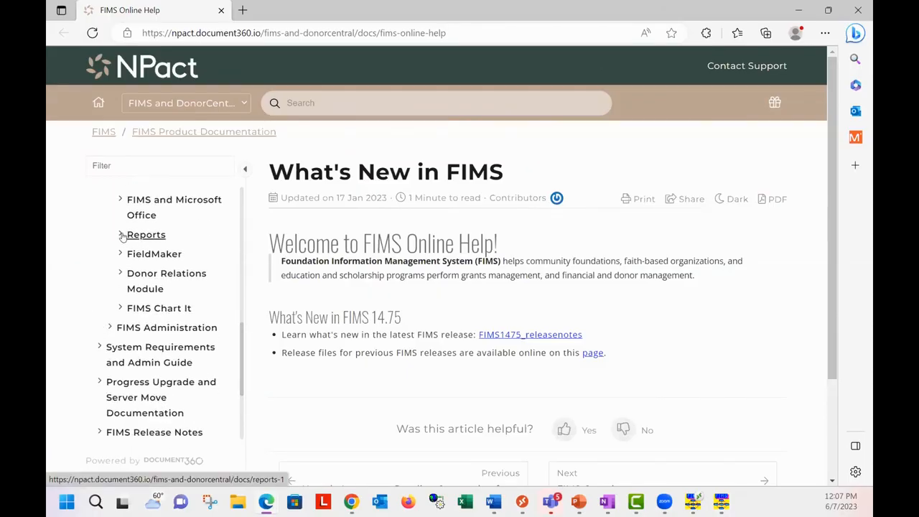
click(122, 238)
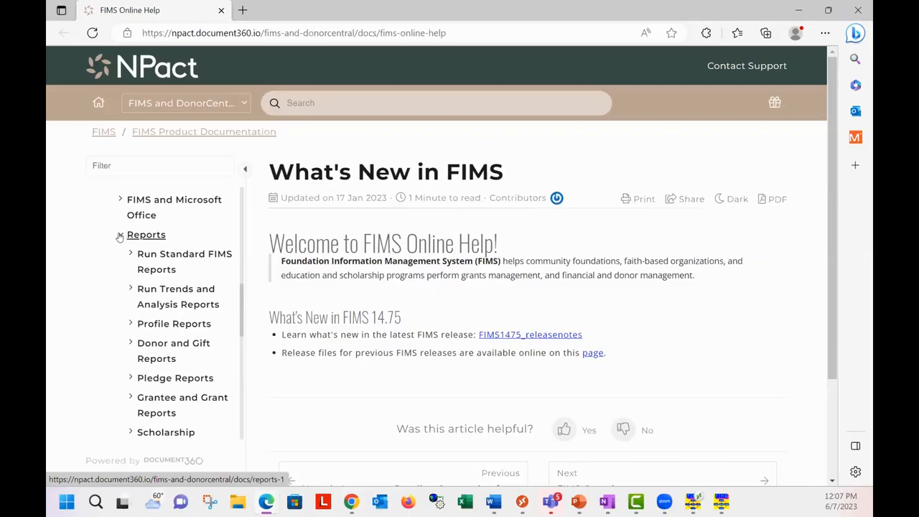
click(152, 257)
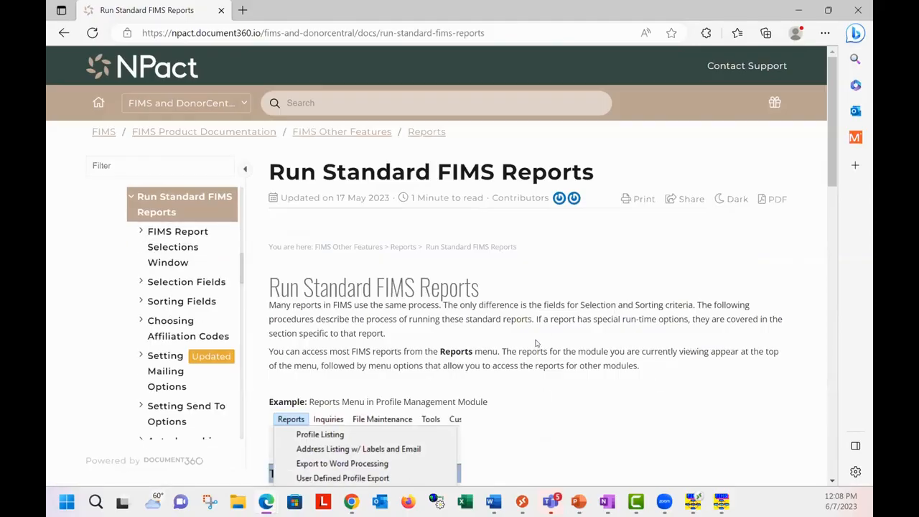
Step: Read the Run Standard FIMS Reports article, and open and read its FIMS Report Selections Window subtopic
scroll(536, 343, down, 5)
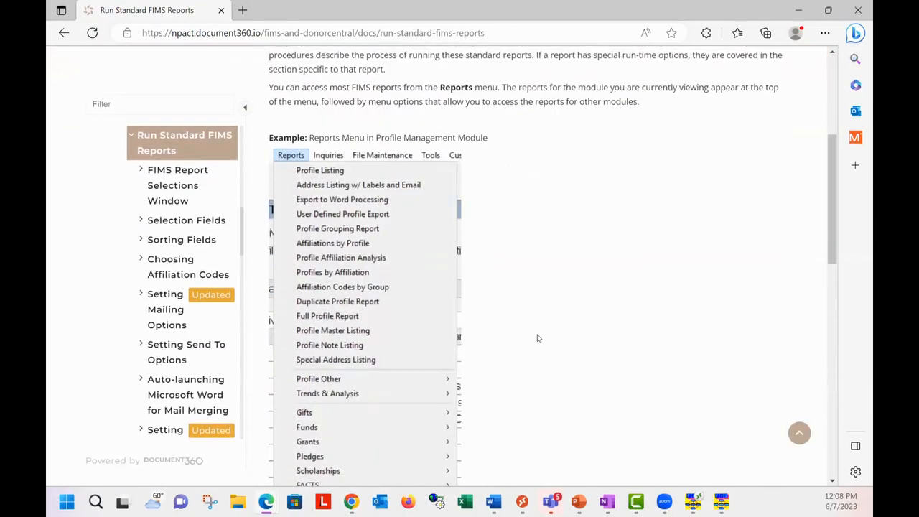
scroll(539, 338, down, 3)
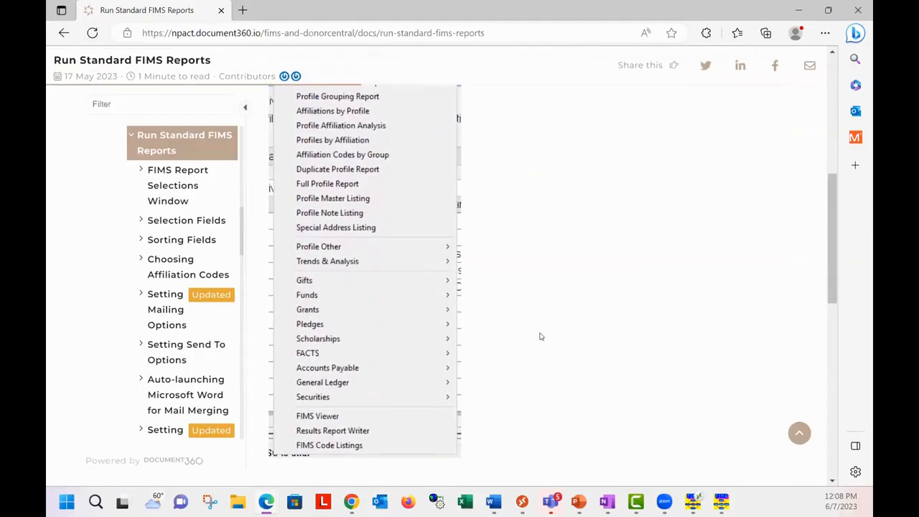
click(184, 174)
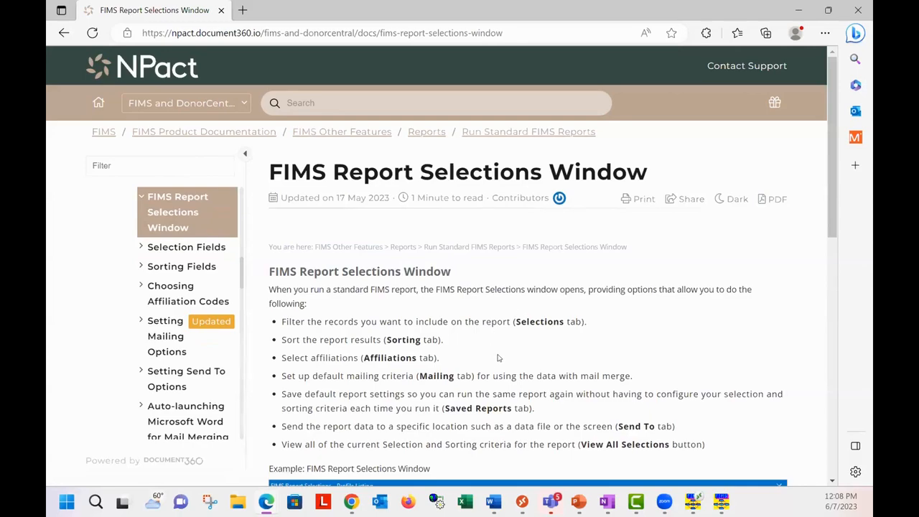
scroll(499, 358, down, 1)
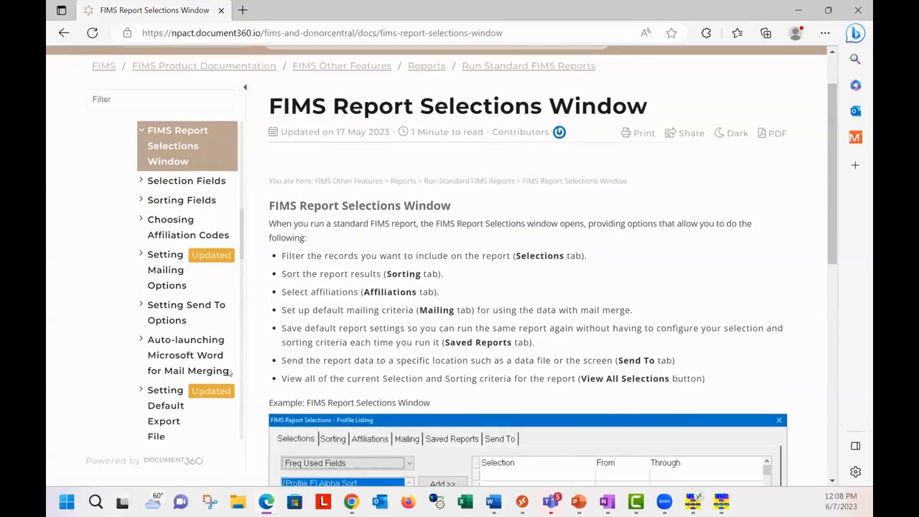
Step: Collapse the Run Standard FIMS Reports topics, and open the Profile Listing Report article under Profile Reports to read its description and sample output
scroll(176, 347, up, 5)
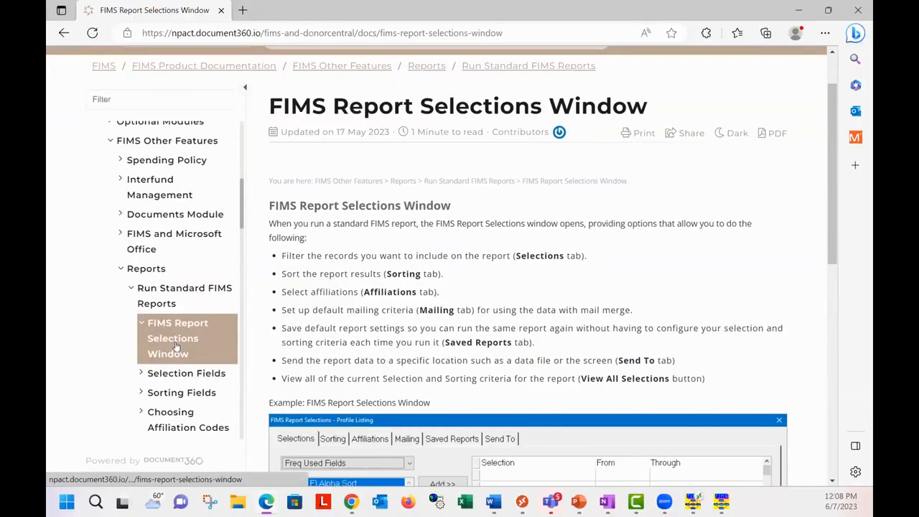
click(133, 385)
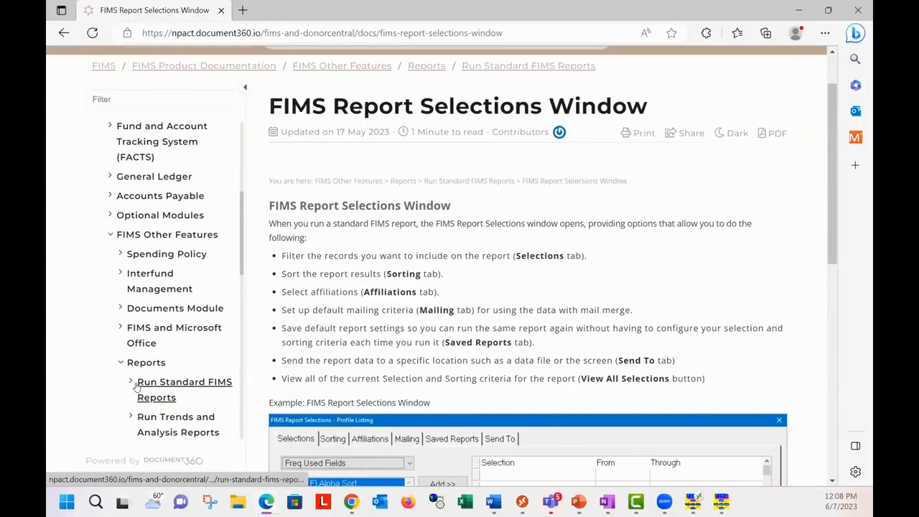
scroll(143, 395, down, 3)
scroll(144, 394, down, 1)
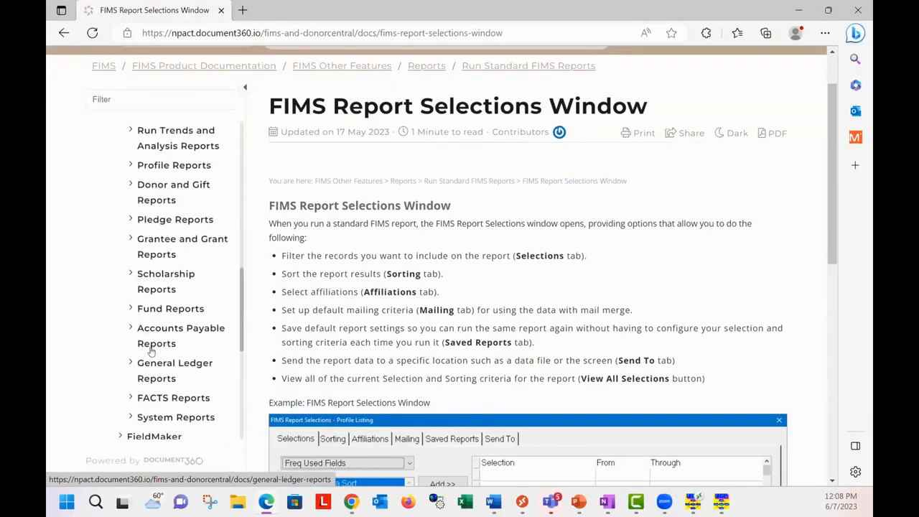
click(133, 167)
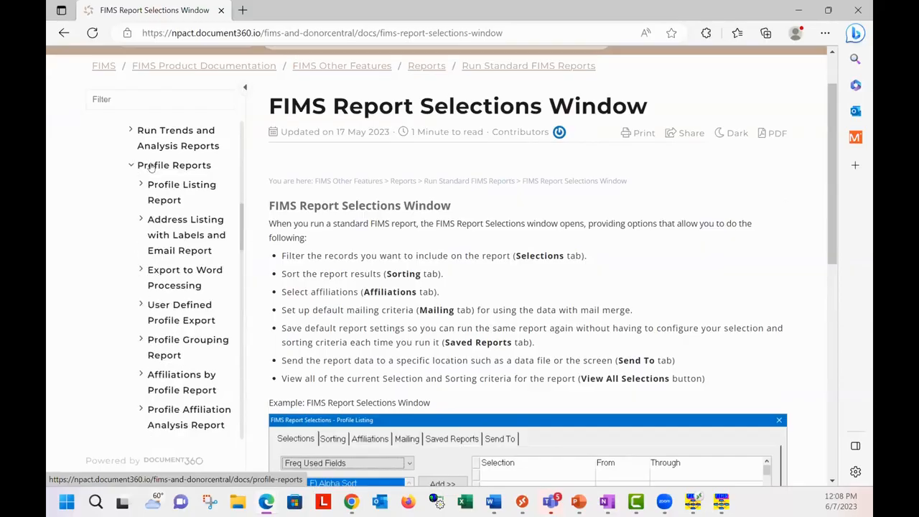
click(159, 187)
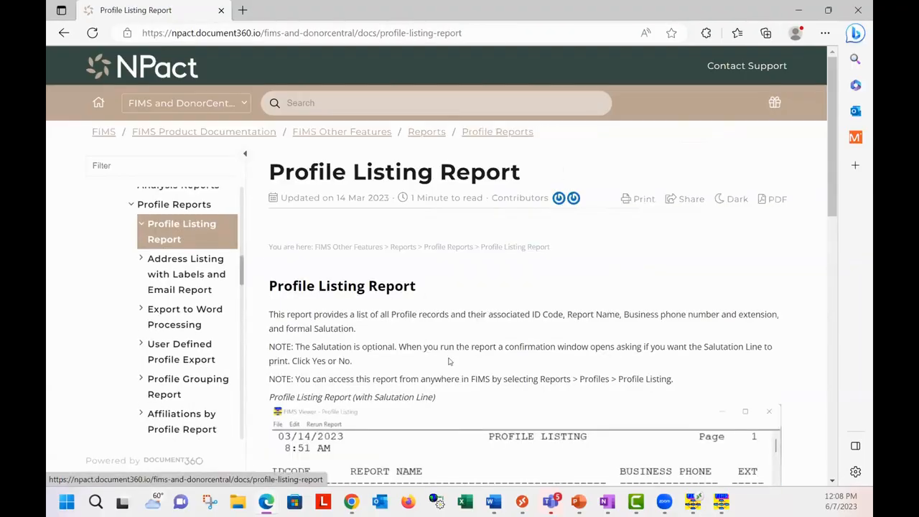
scroll(434, 291, down, 1)
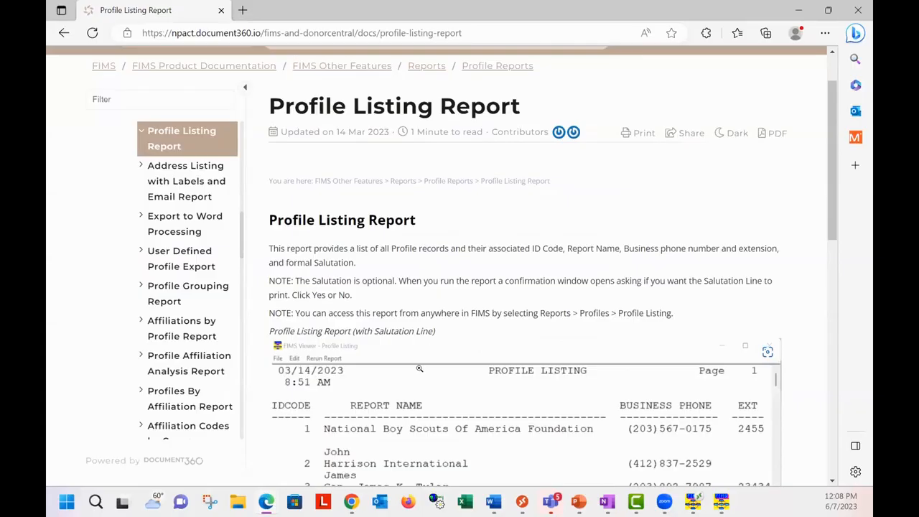
scroll(420, 368, down, 1)
scroll(423, 362, down, 1)
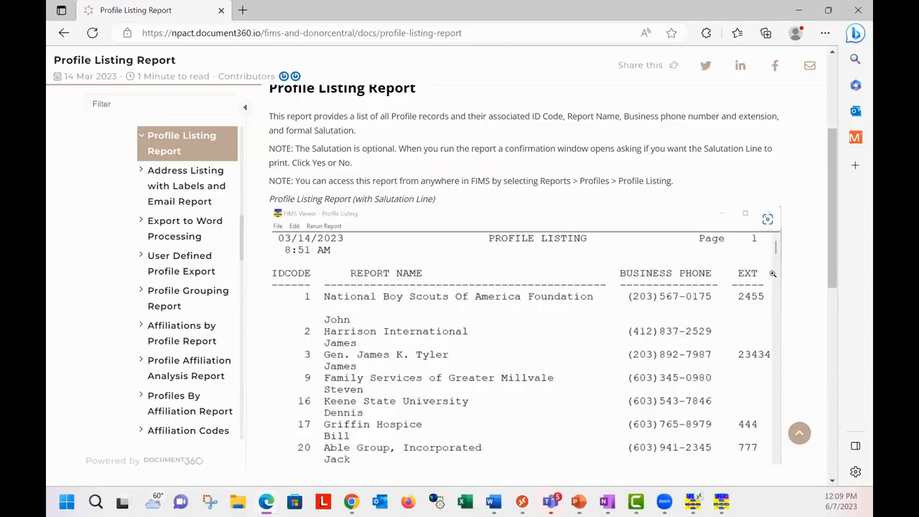
Step: Open the Export to Word Processing article and examine its Notepads example and table of exported fields
click(190, 226)
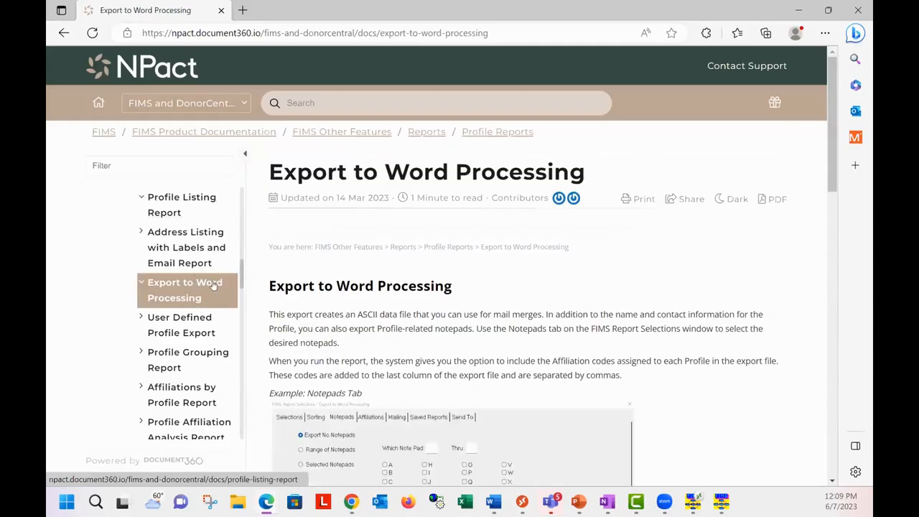
scroll(663, 392, down, 2)
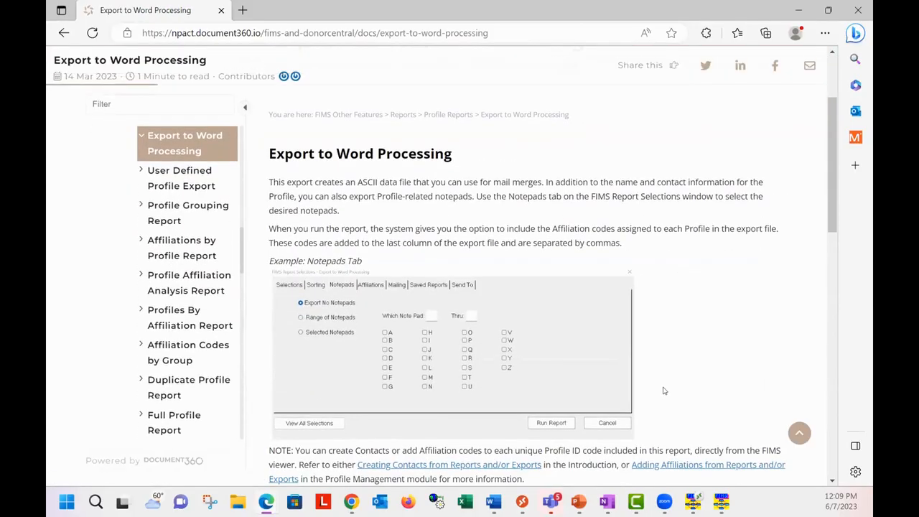
scroll(664, 391, down, 3)
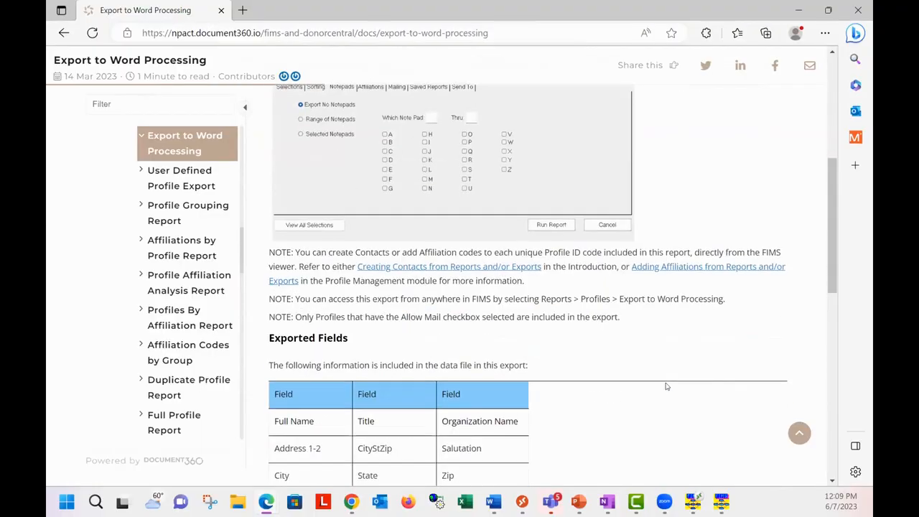
scroll(666, 387, down, 3)
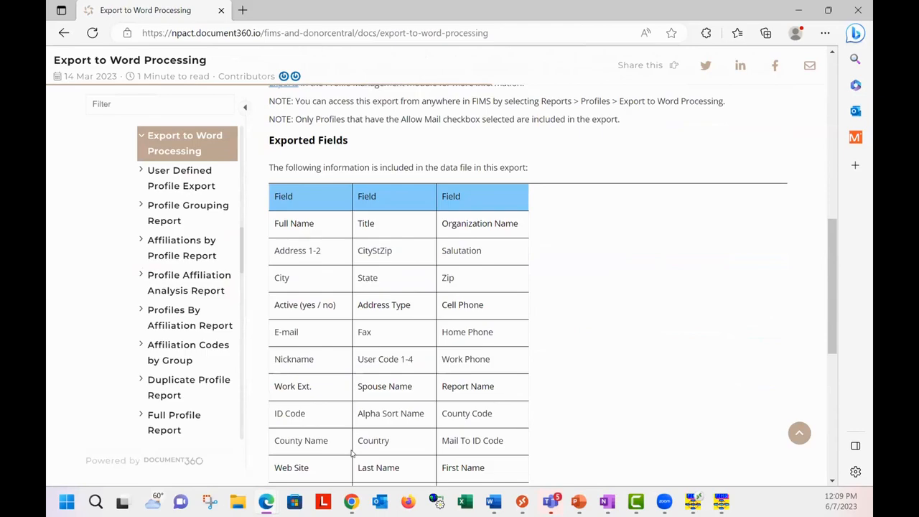
scroll(352, 453, down, 2)
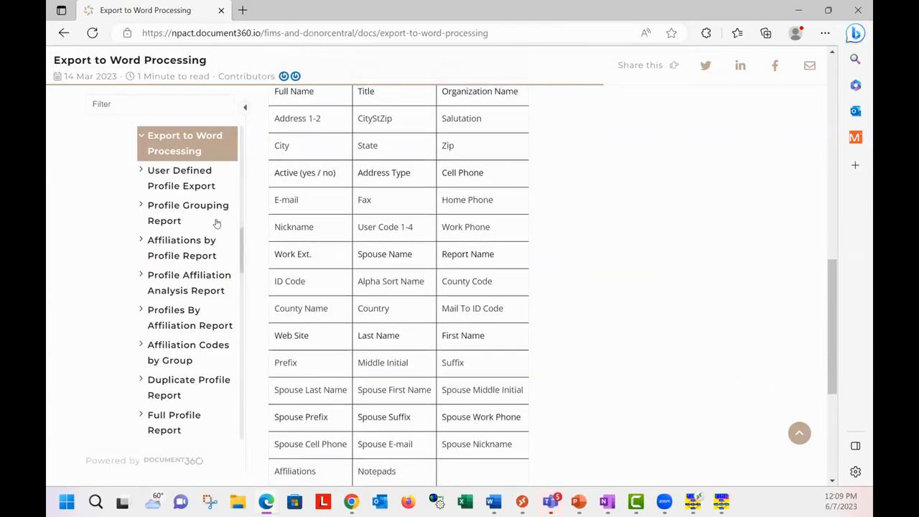
Step: Collapse the Profile Reports topics and open the Gift History Report article under Donor and Gift Reports
scroll(184, 240, down, 4)
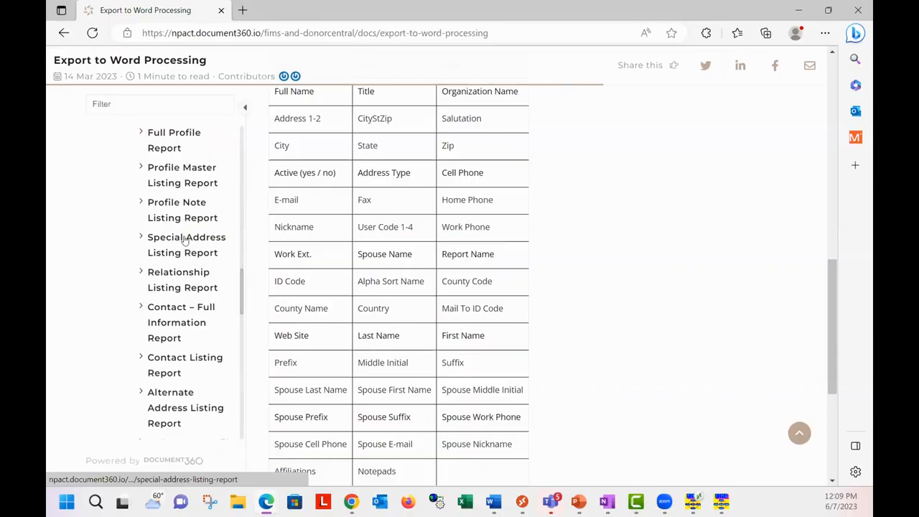
drag(243, 275, 246, 239)
scroll(142, 171, up, 3)
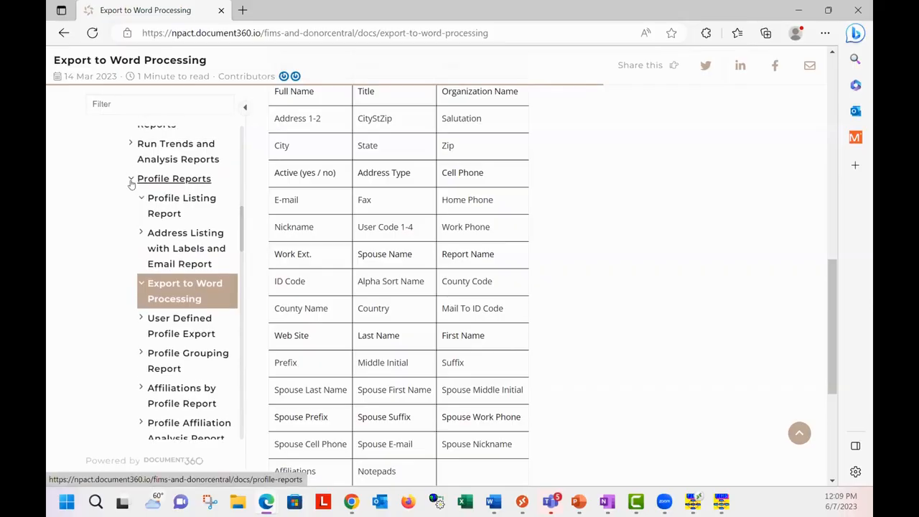
click(132, 179)
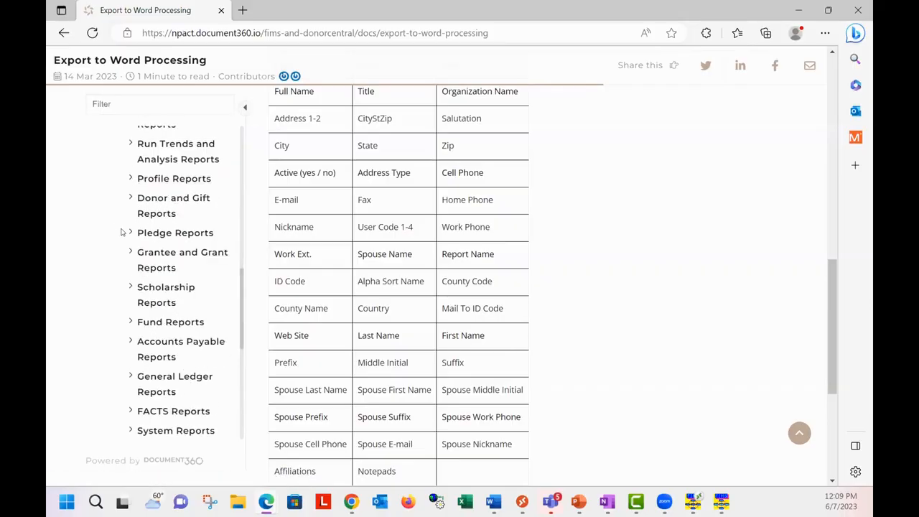
click(132, 198)
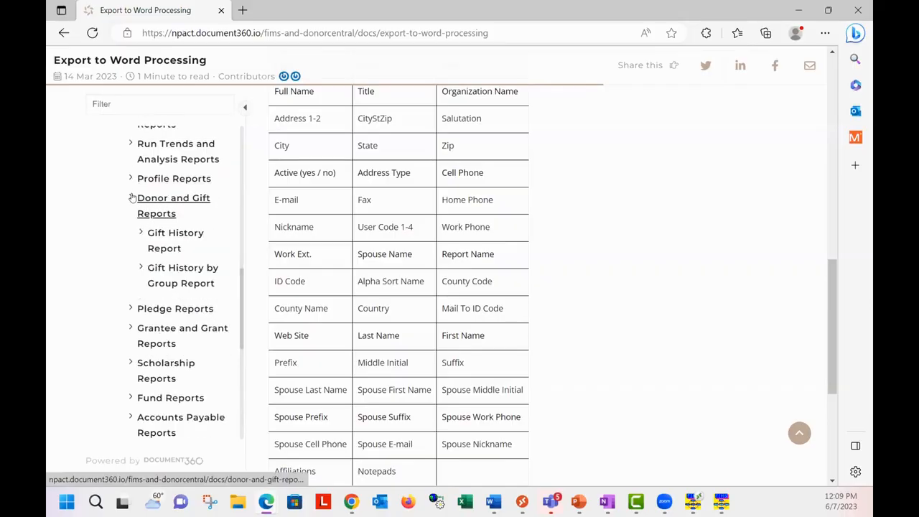
click(166, 244)
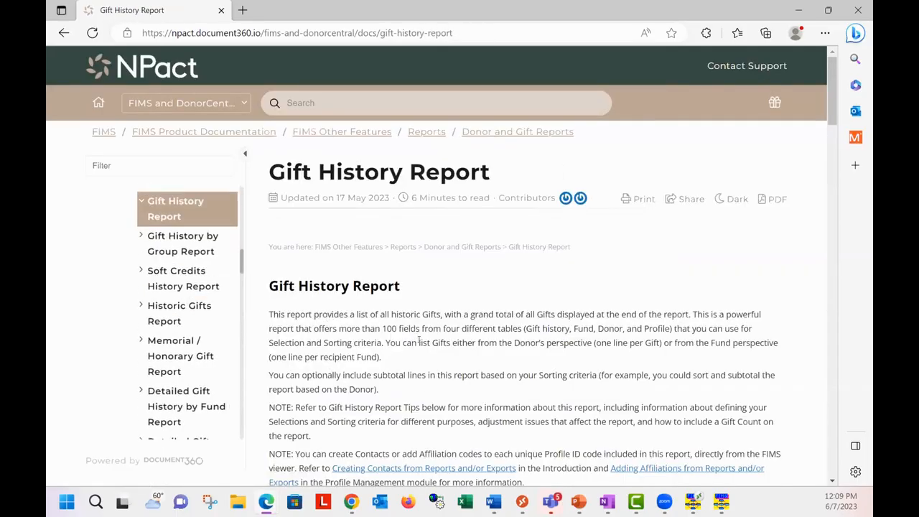
Step: Read through the Gift History Report article, examining its sample output, field descriptions, and the Gift History Report Tips
scroll(418, 335, down, 1)
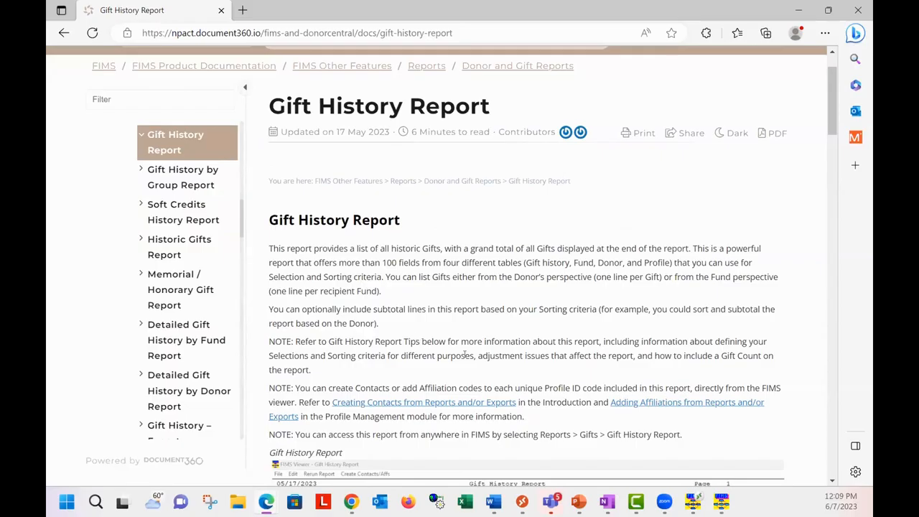
scroll(457, 365, down, 1)
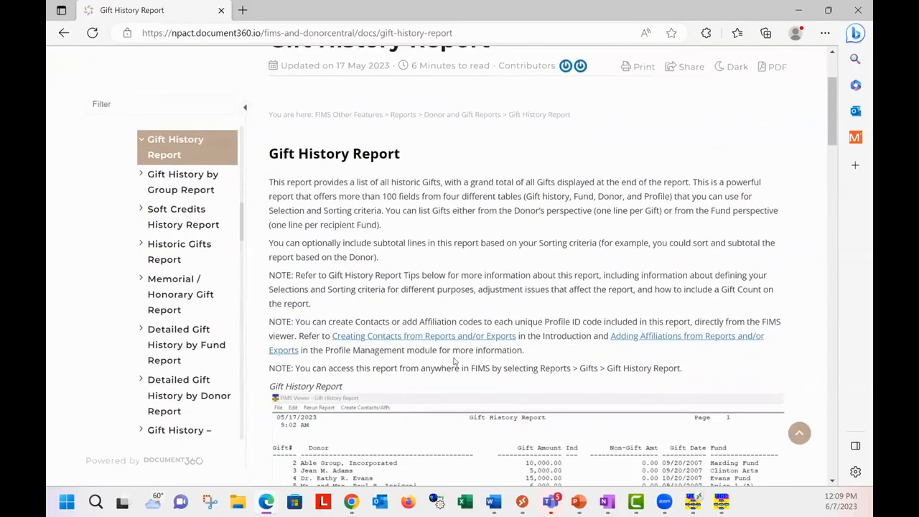
scroll(454, 361, down, 3)
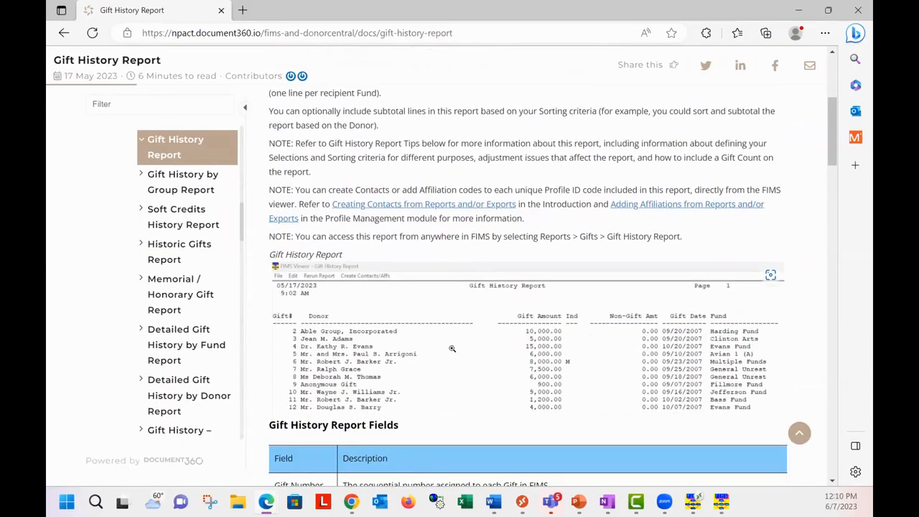
scroll(452, 352, down, 7)
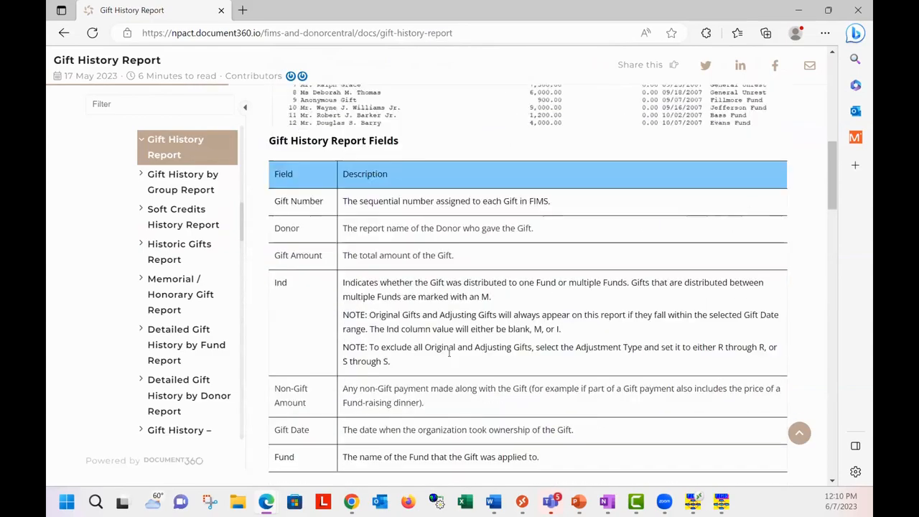
scroll(449, 357, down, 5)
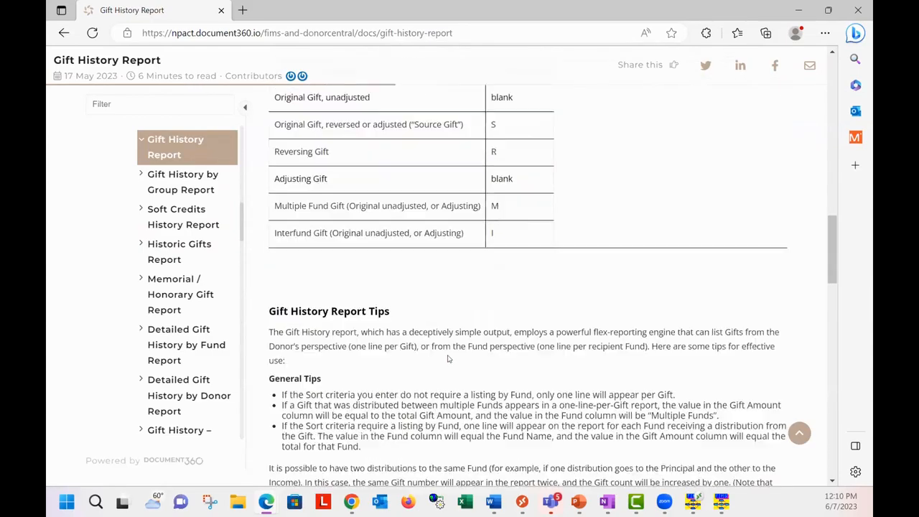
scroll(449, 357, down, 3)
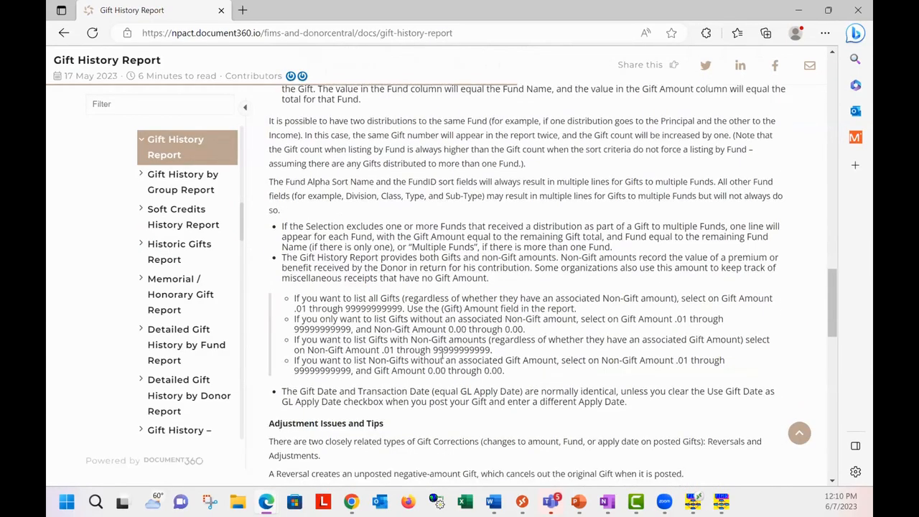
scroll(441, 359, down, 3)
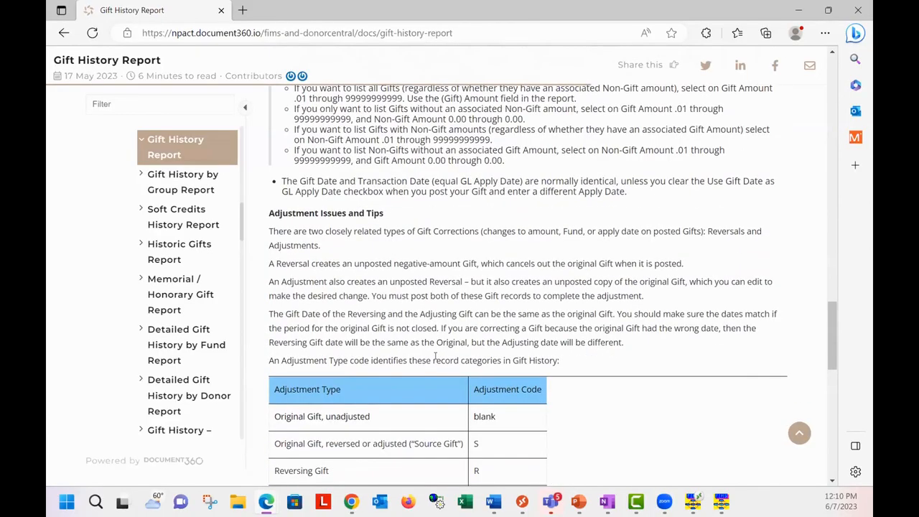
scroll(420, 360, up, 3)
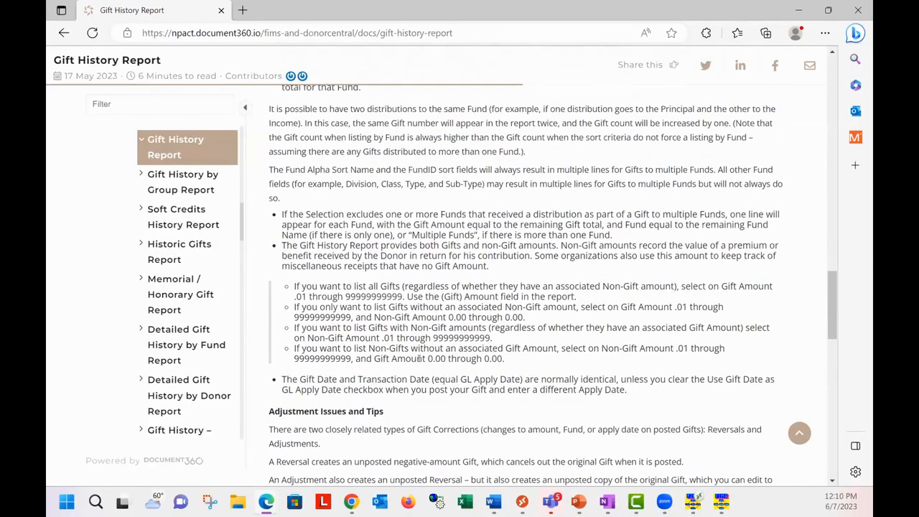
scroll(418, 359, up, 1)
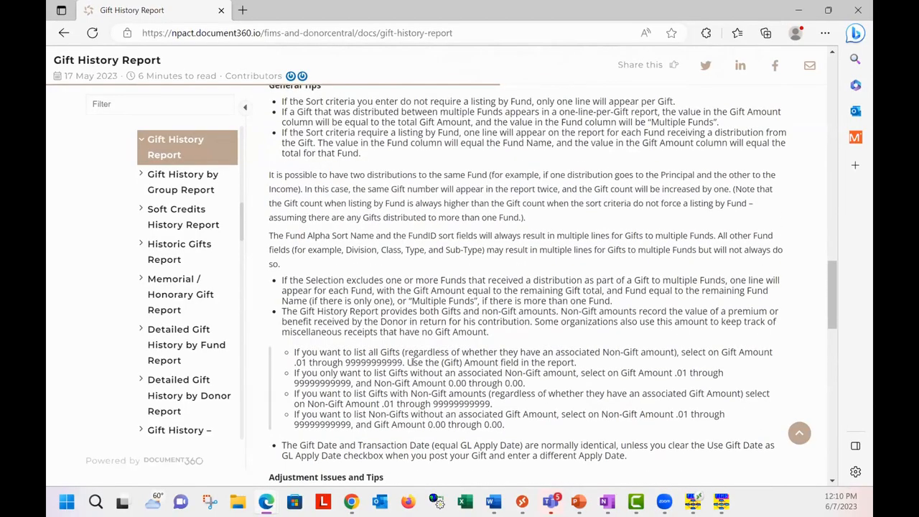
scroll(409, 364, up, 1)
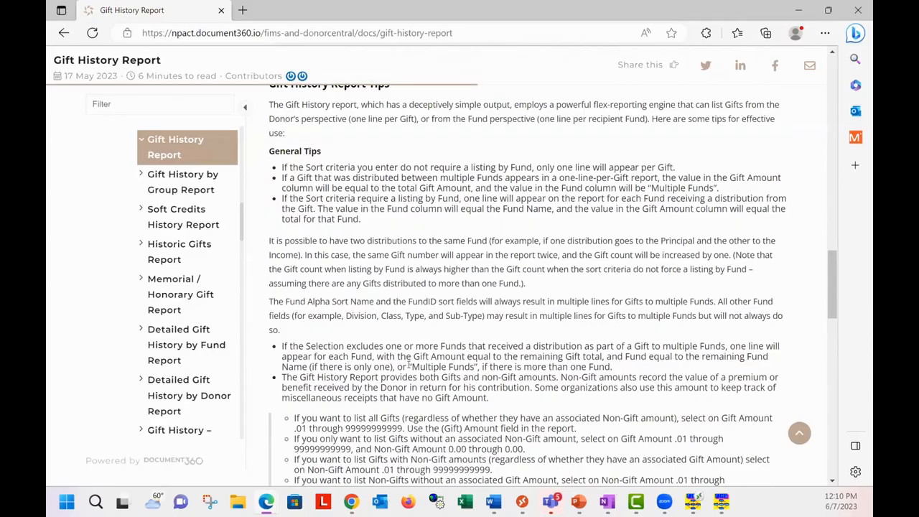
scroll(409, 364, up, 1)
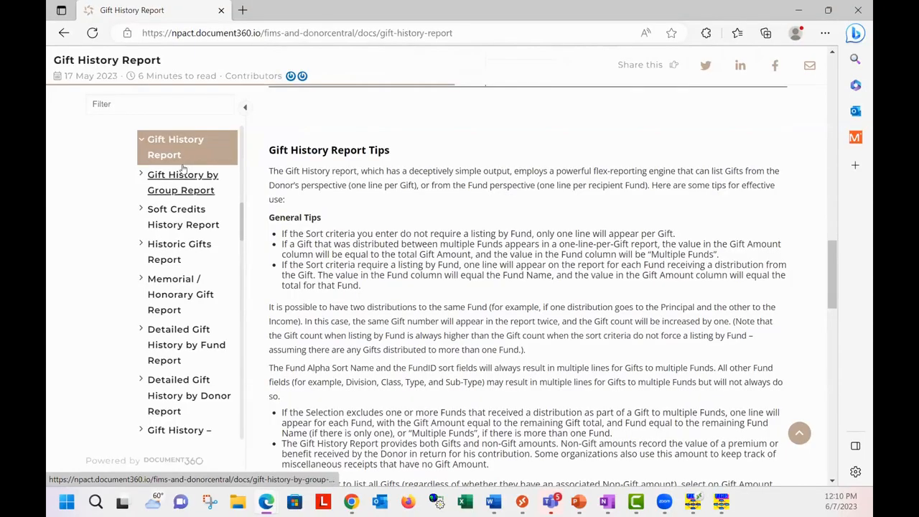
Step: Switch to FIMS, maximize the Profile Management window, and open the G/L YTD Account Inquiry with biab entered as the fund
click(799, 10)
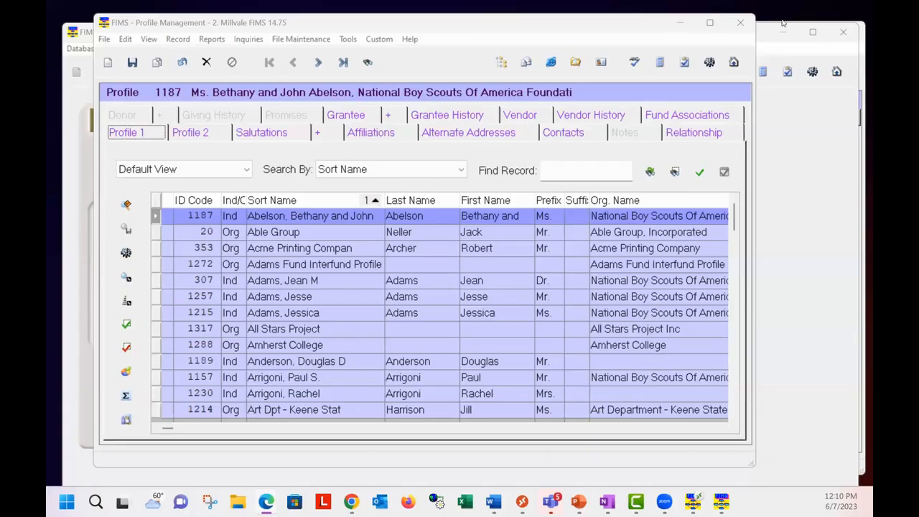
click(715, 24)
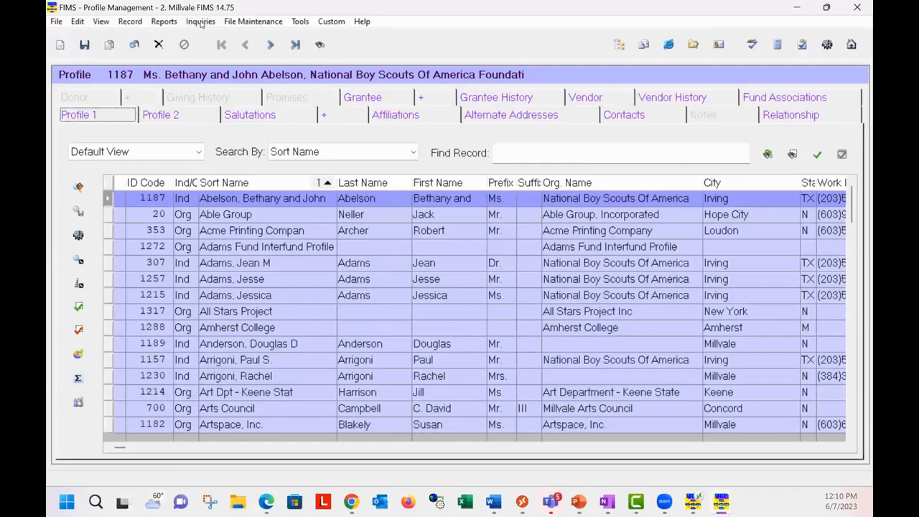
click(202, 22)
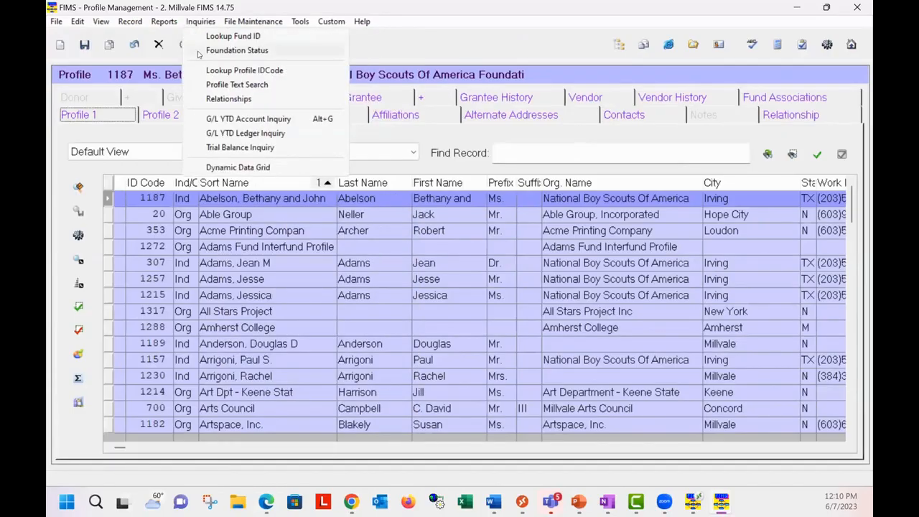
click(205, 120)
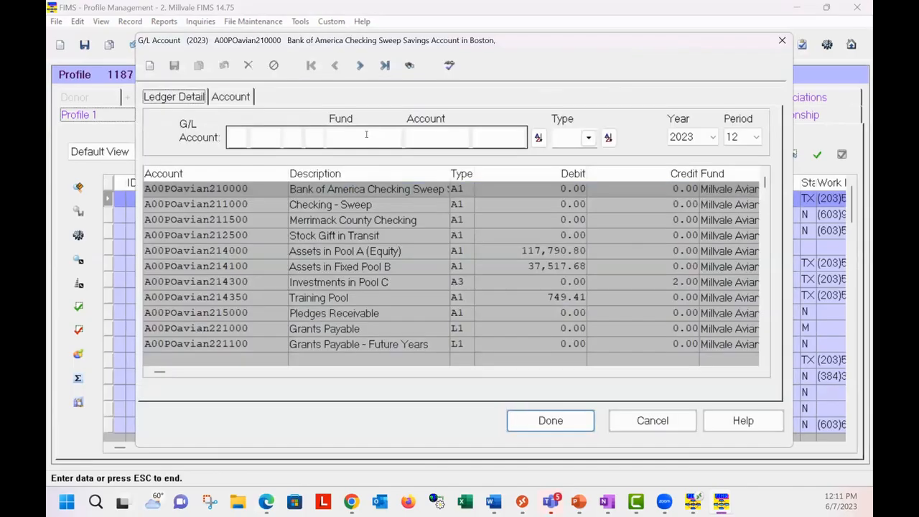
text(bi)
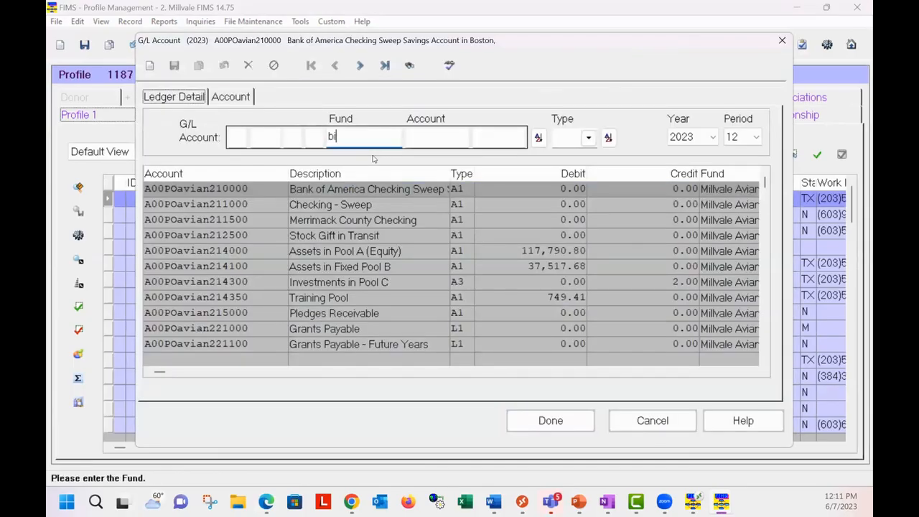
text(ab)
double_click(374, 205)
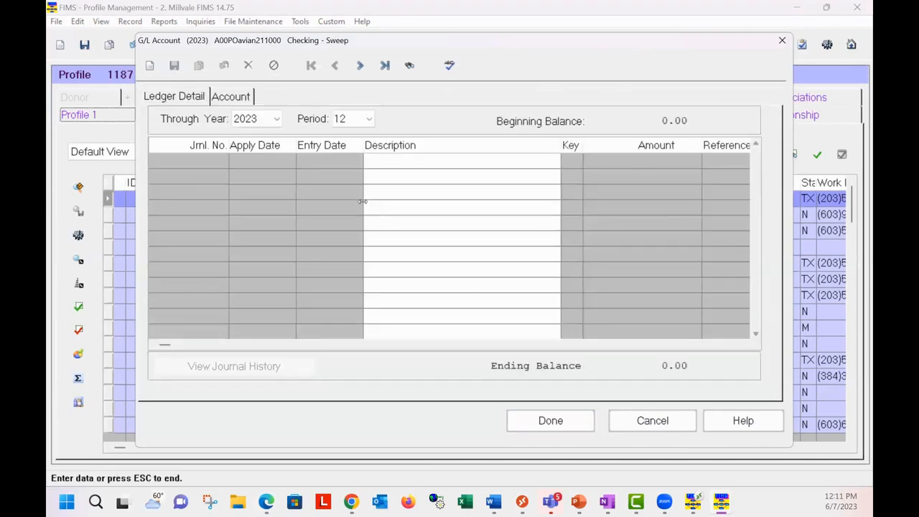
click(410, 64)
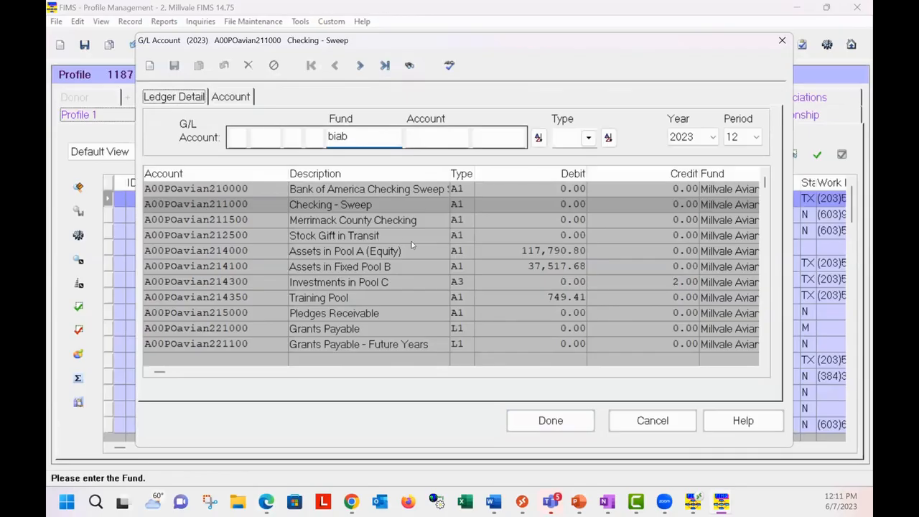
click(417, 250)
double_click(418, 251)
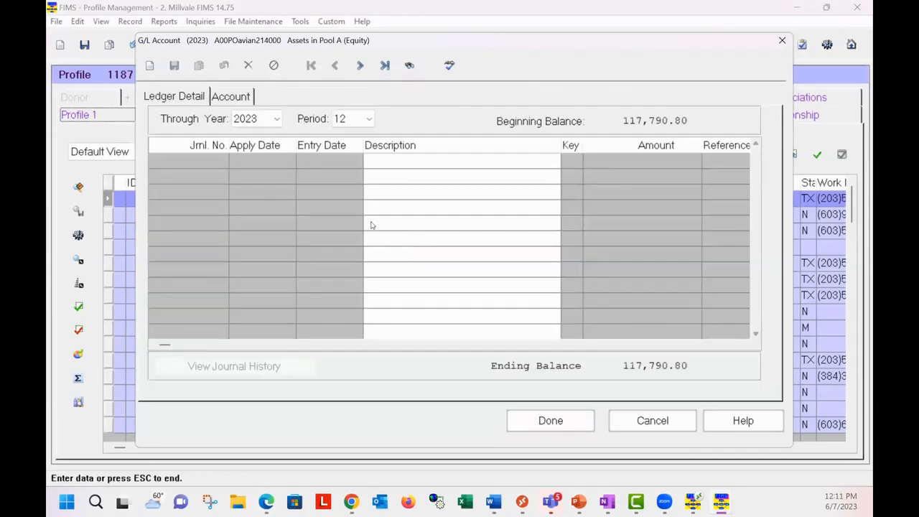
click(410, 65)
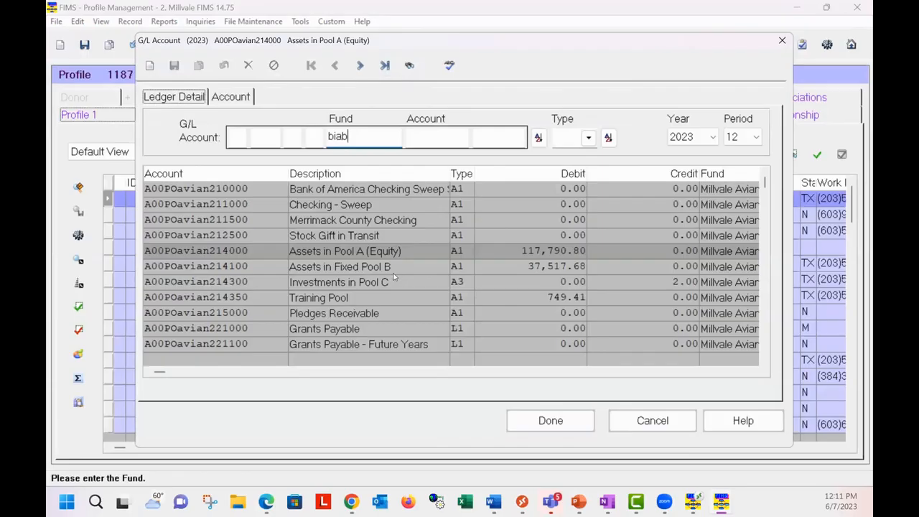
Step: Find the G/L accounts of the biab fund and open the ledger detail of its Checking - Sweep account
click(538, 137)
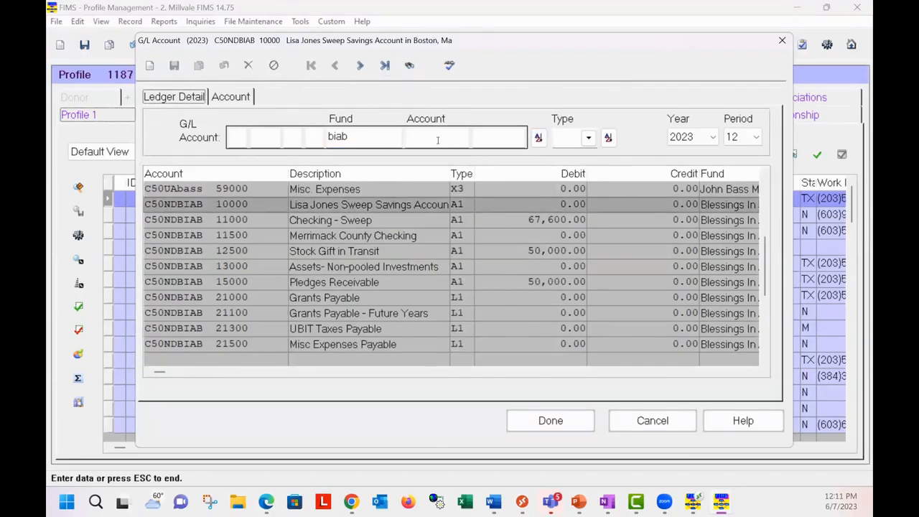
double_click(350, 219)
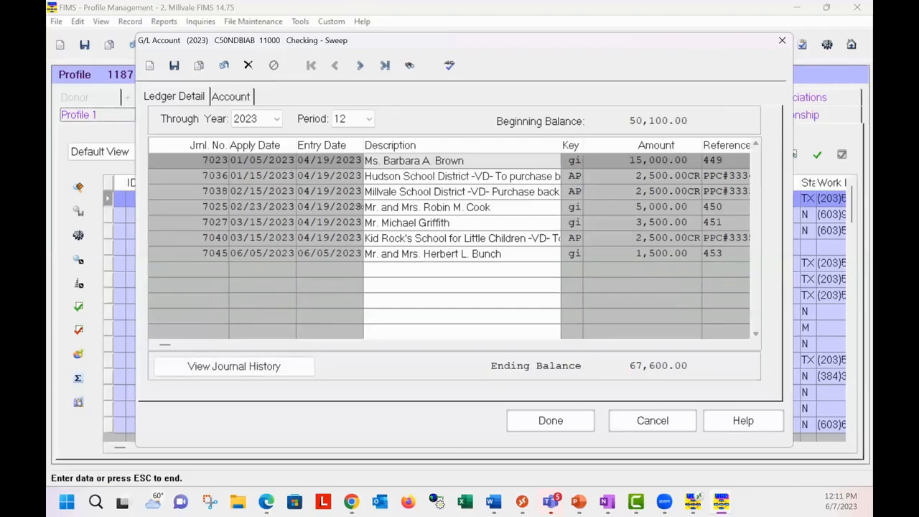
Step: Capture the ledger detail window with the Snipping Tool, and close the snip and the account inquiry
click(211, 502)
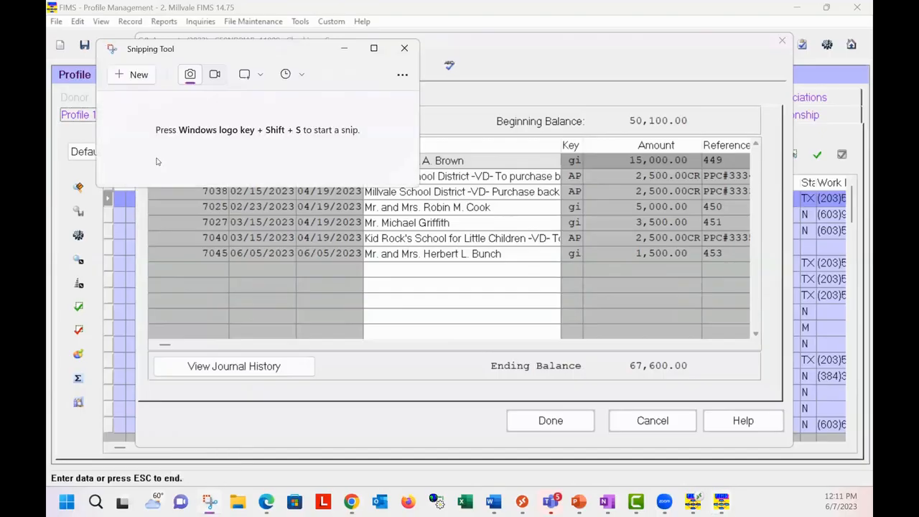
click(139, 74)
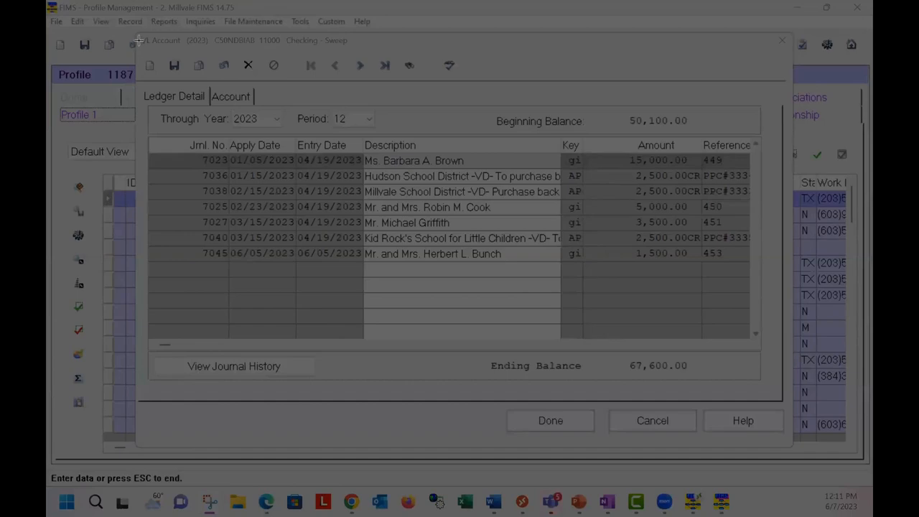
drag(137, 34, 784, 393)
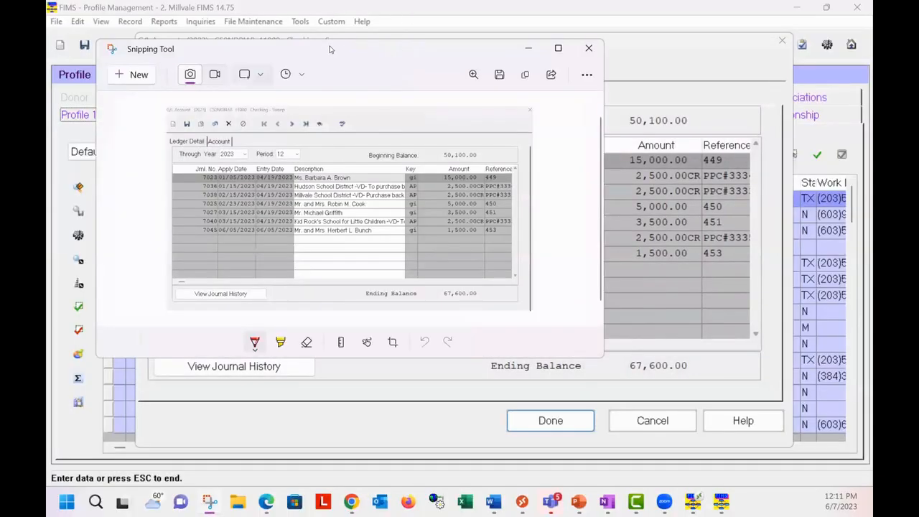
drag(330, 49, 527, 71)
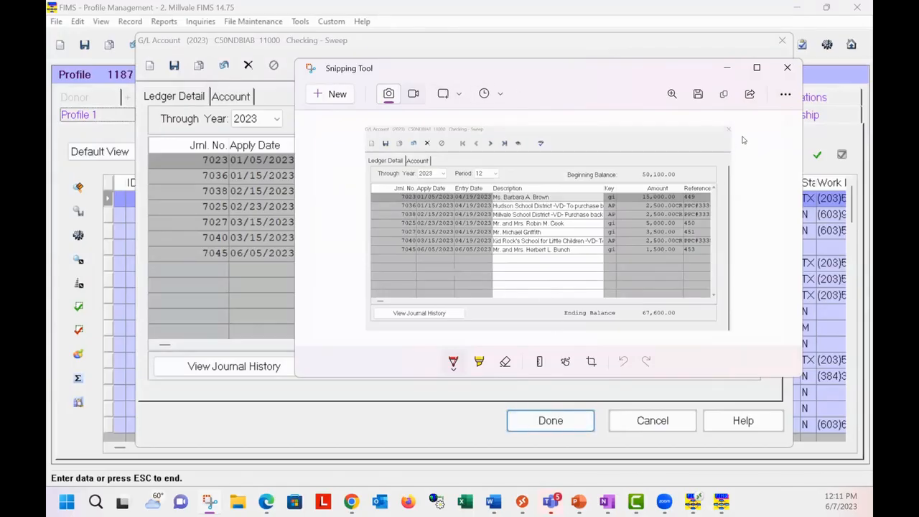
click(788, 67)
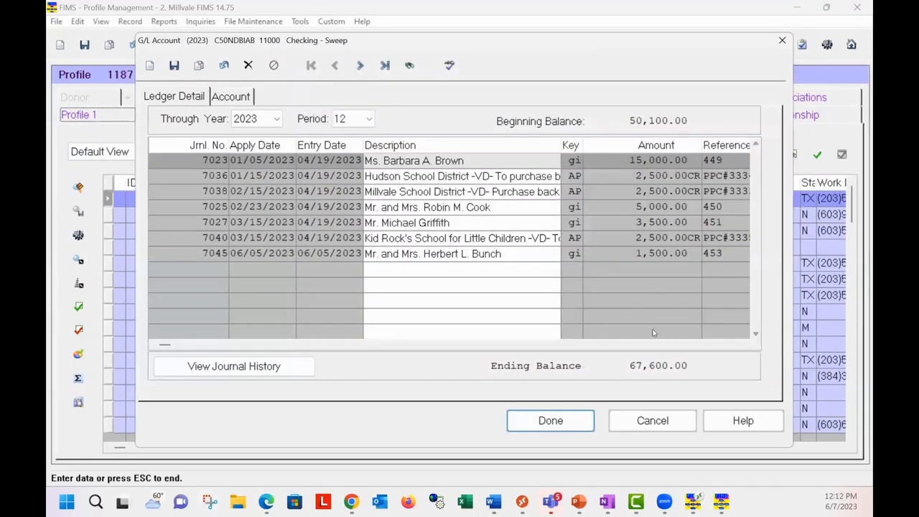
click(577, 424)
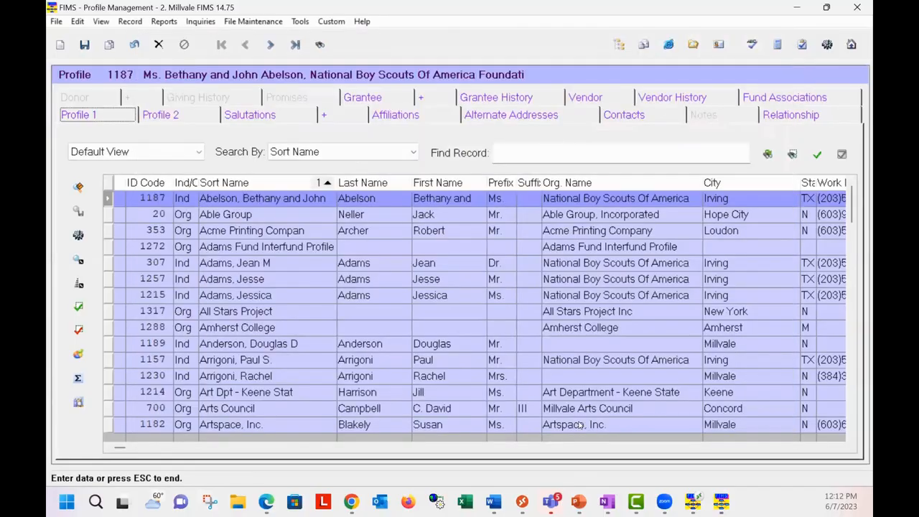
Step: Run the Asset Analysis by Division report from the Funds trends and analysis reports, keeping its default selection criteria
click(164, 22)
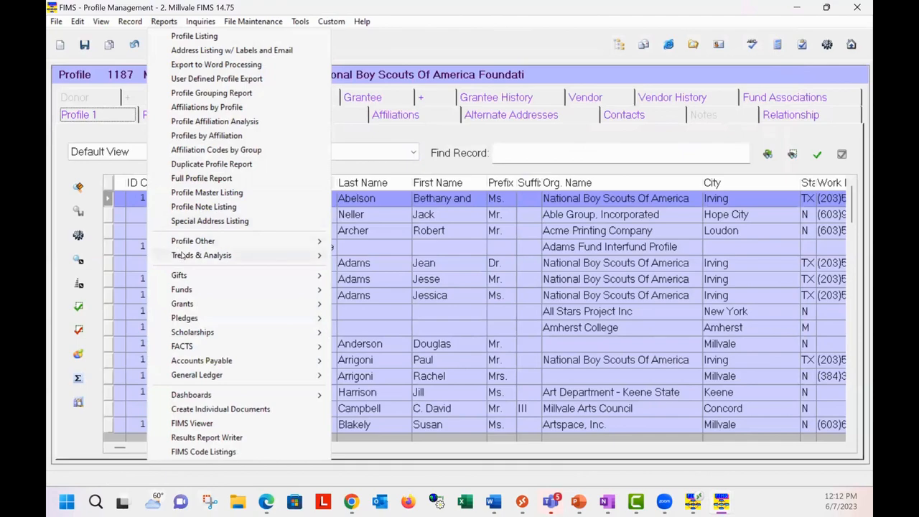
mouse_move(182, 257)
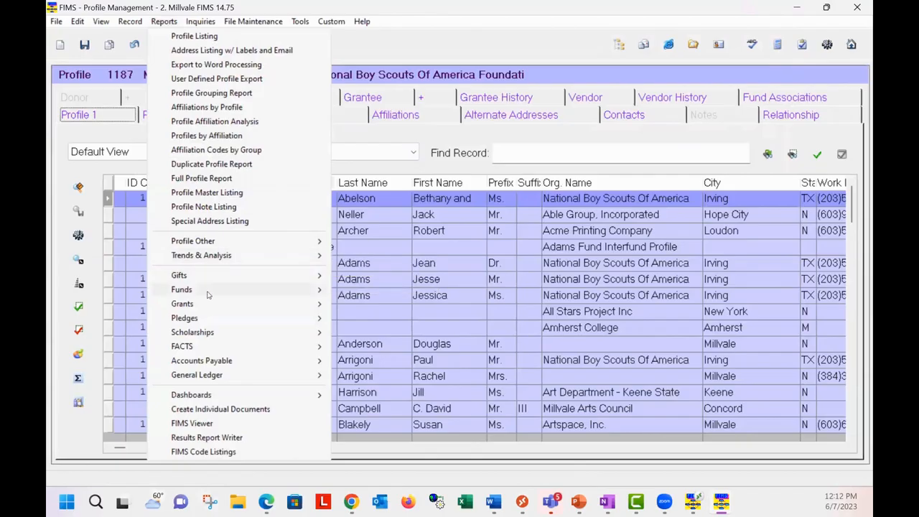
mouse_move(263, 296)
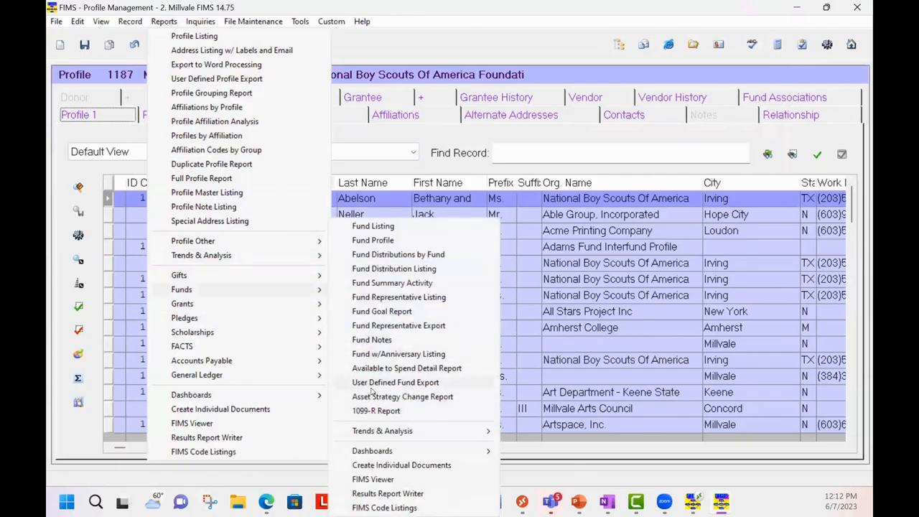
mouse_move(383, 431)
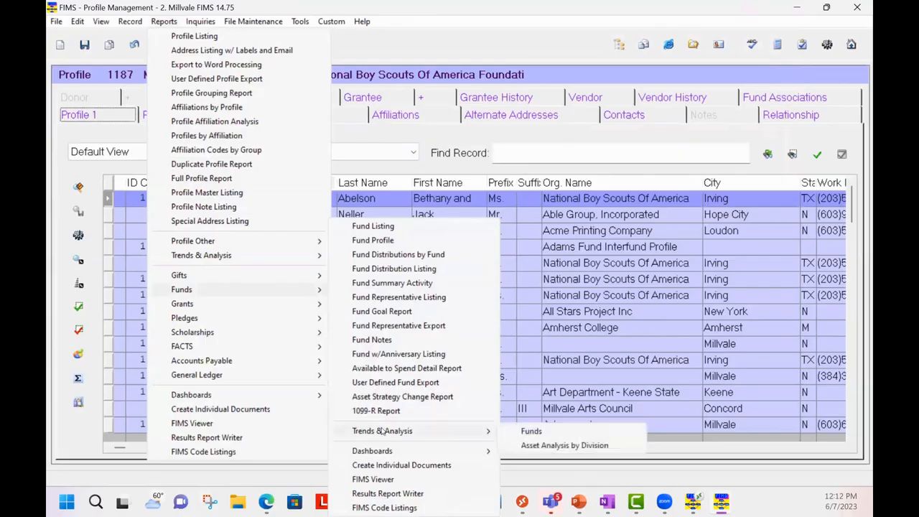
click(554, 446)
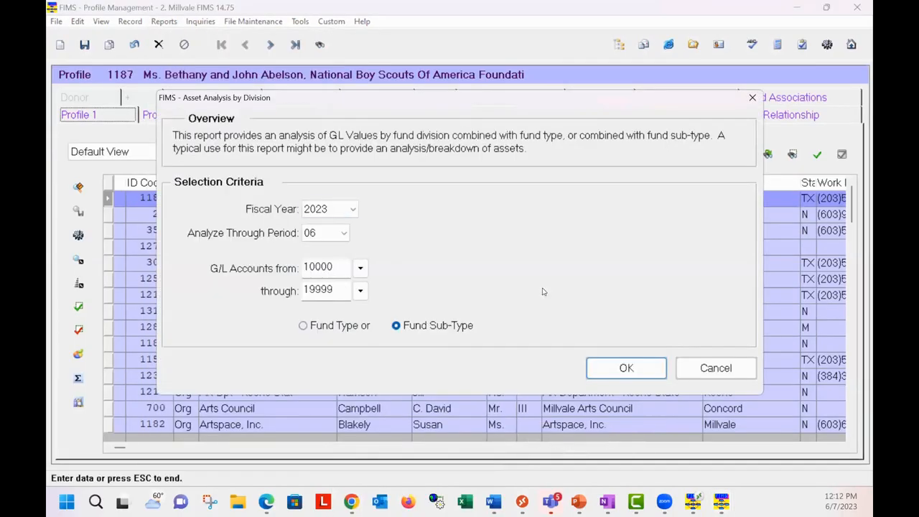
click(625, 370)
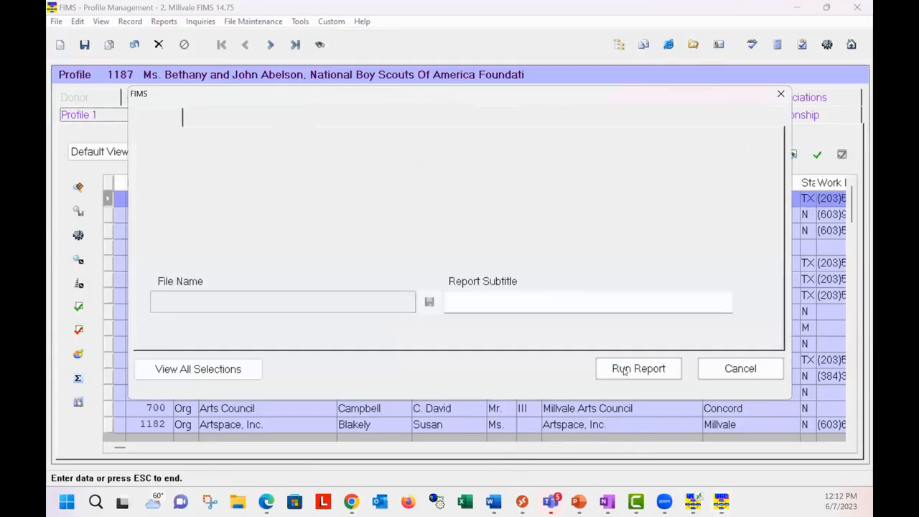
click(655, 369)
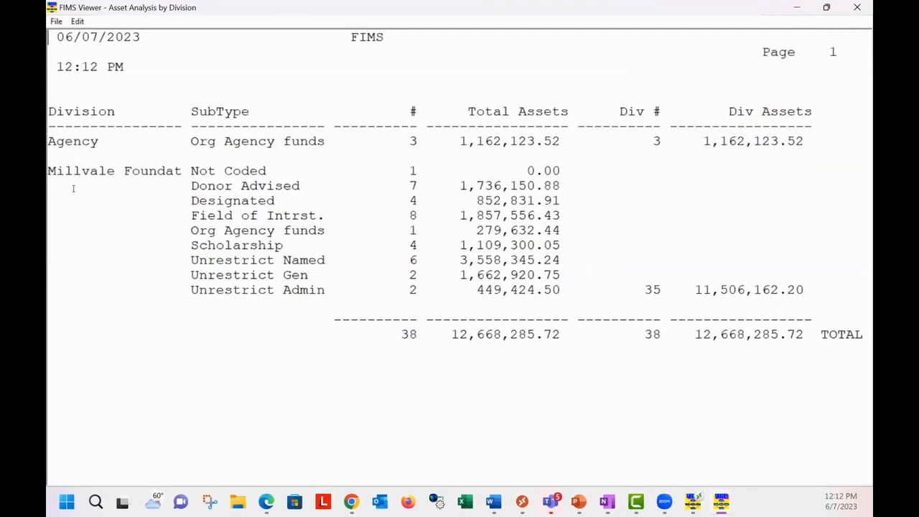
Step: View the Asset Analysis by Division report in a maximized window, and close the report
click(711, 24)
click(856, 9)
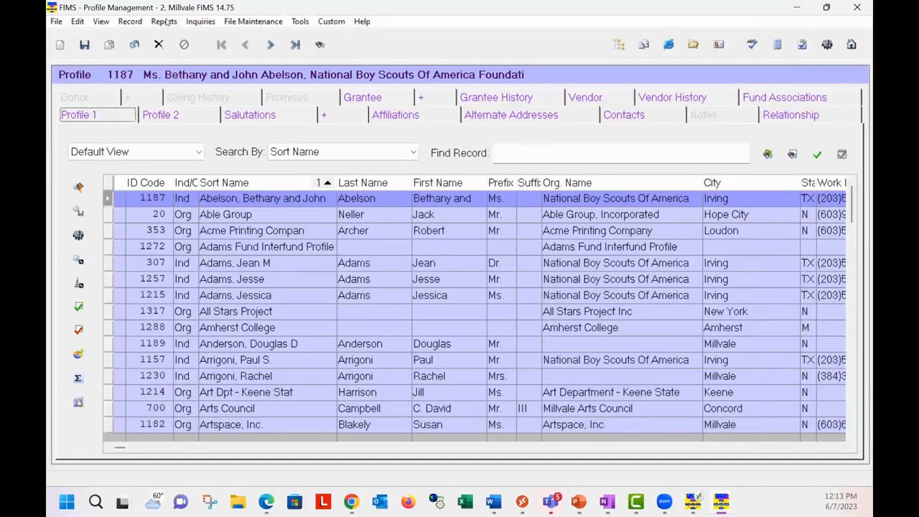
Step: Open the User Defined Profile Export report, look through its available field categories, and cancel the report without running it
click(165, 22)
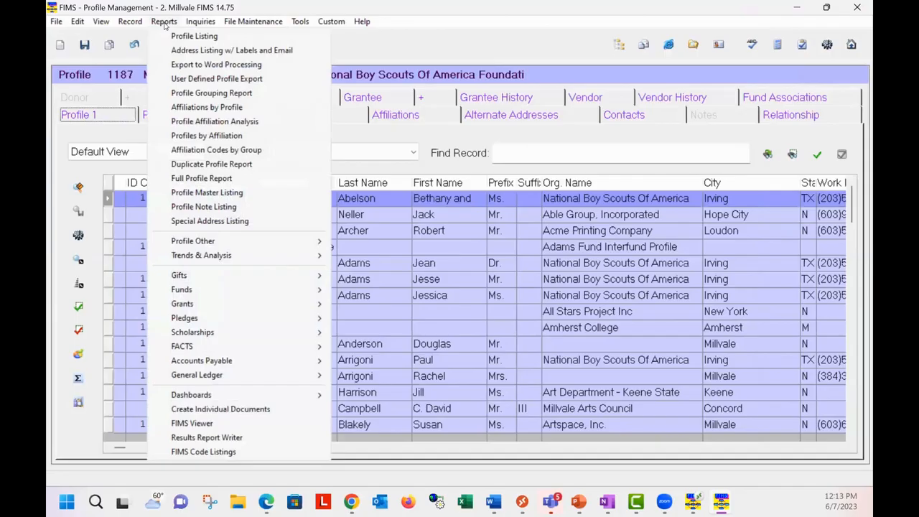
mouse_move(240, 260)
click(253, 79)
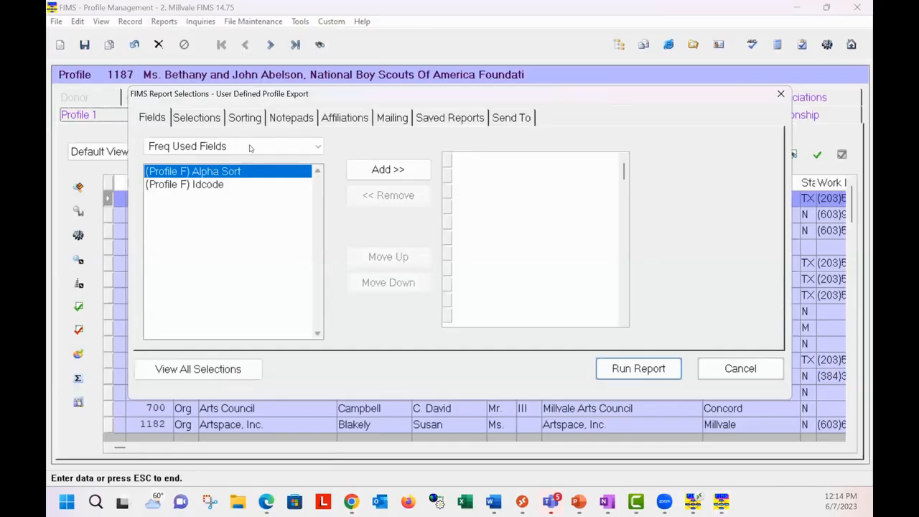
click(321, 147)
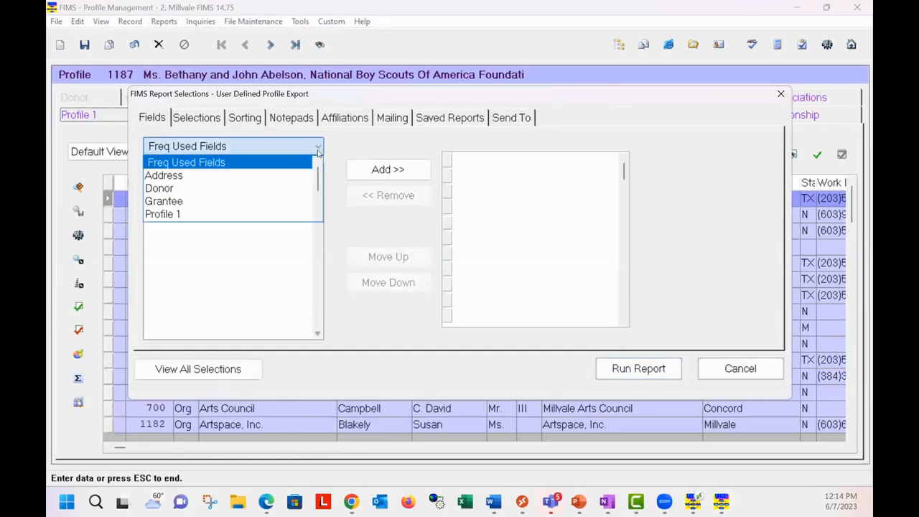
click(319, 217)
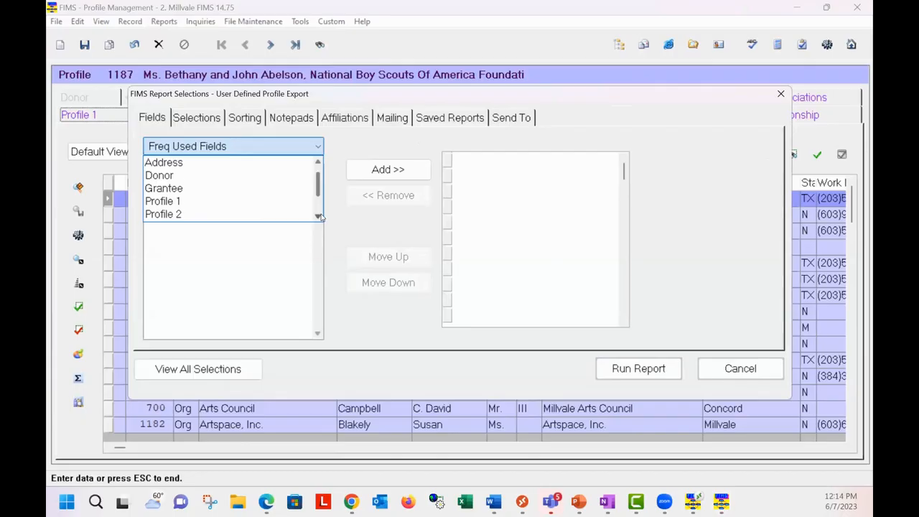
click(319, 217)
click(318, 217)
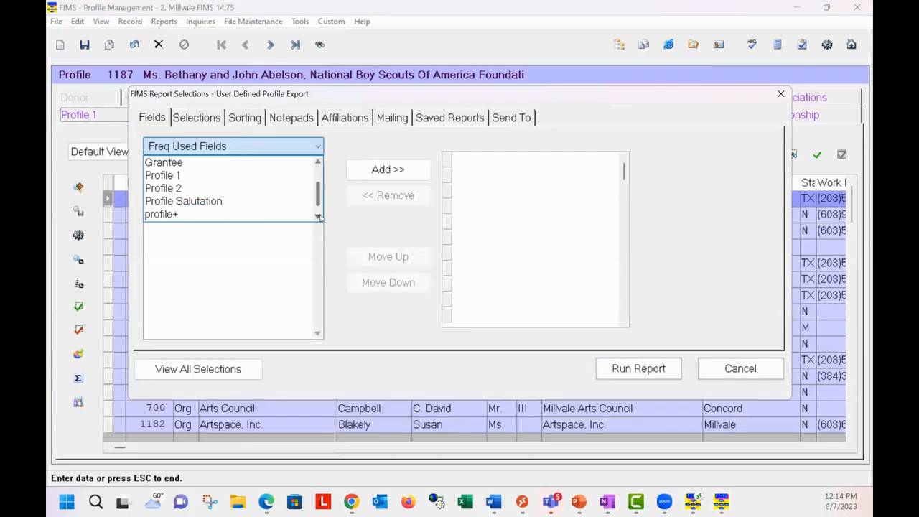
scroll(310, 206, down, 1)
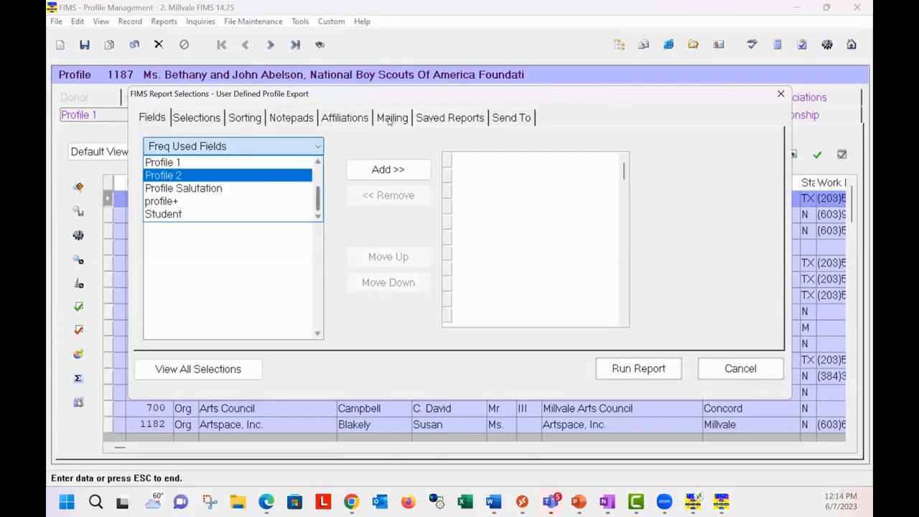
click(724, 371)
click(738, 368)
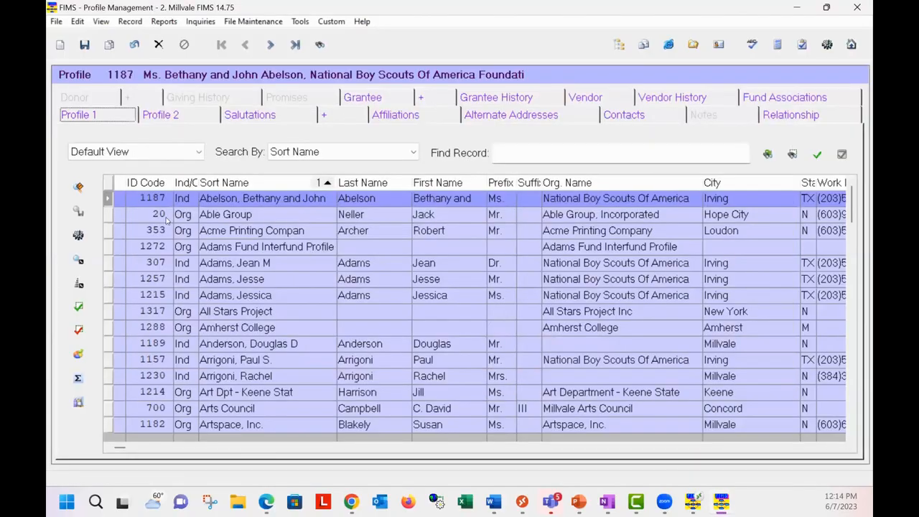
Step: Examine the Process Selections options for the profile grid, moving the dialog to reveal the records behind it, and cancel it
click(78, 237)
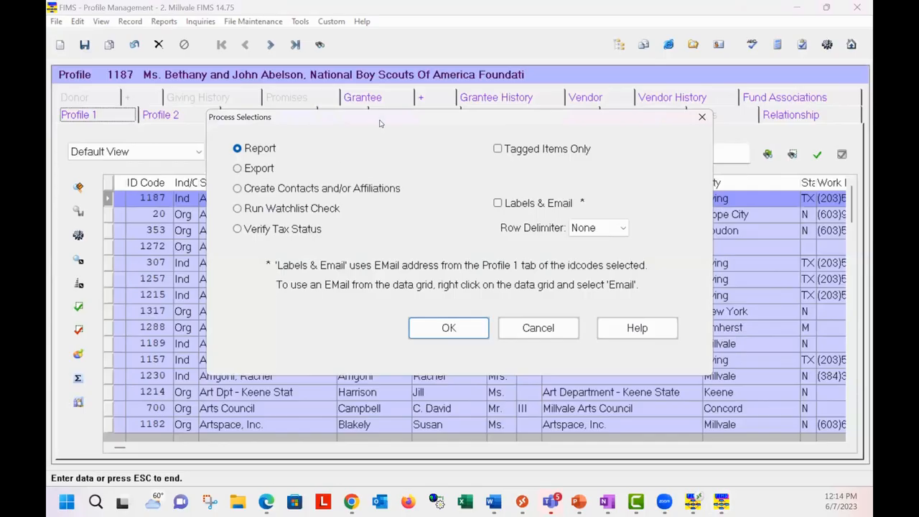
drag(379, 125, 316, 278)
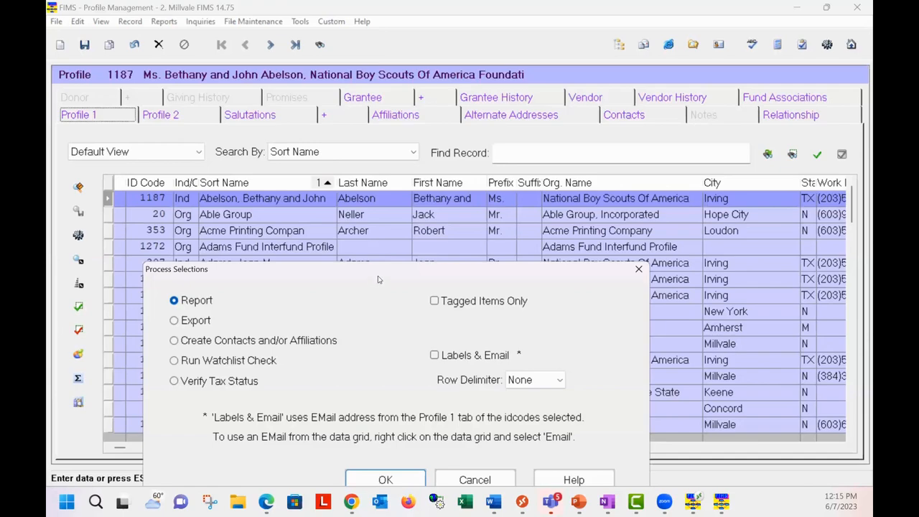
drag(378, 272, 454, 192)
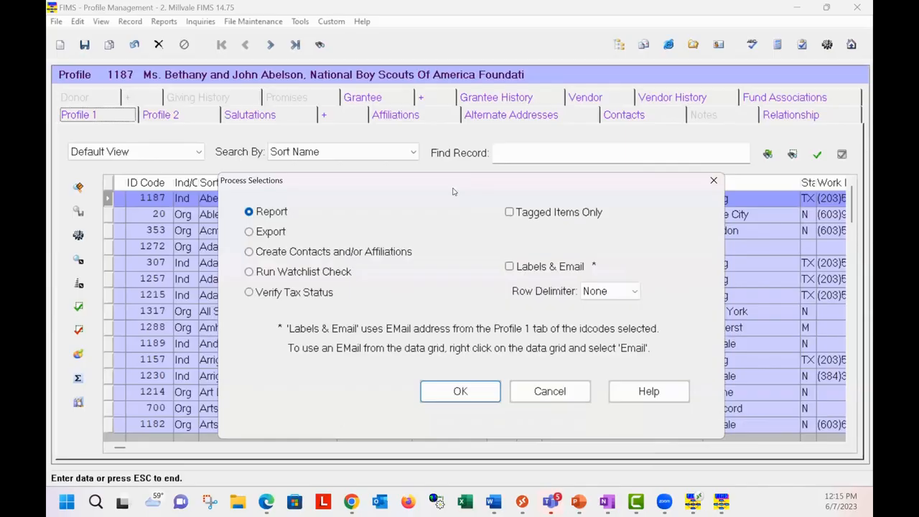
click(550, 392)
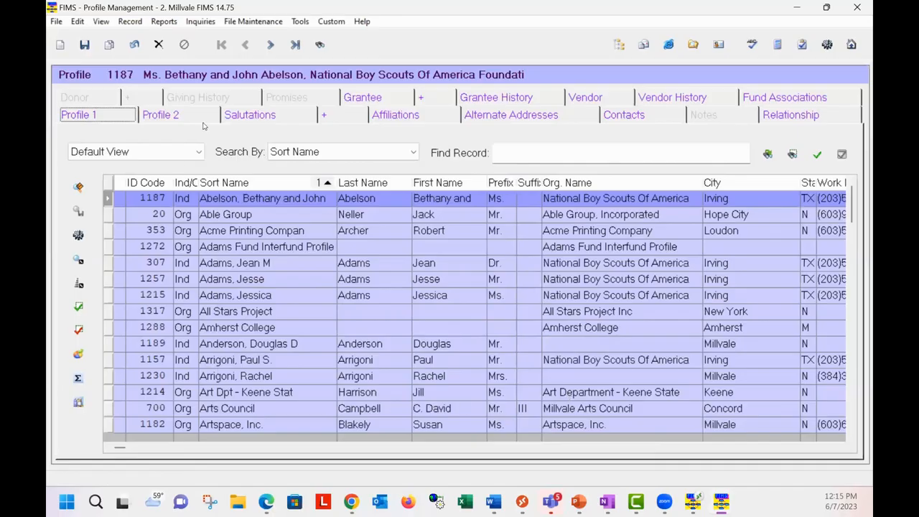
Step: Open the General Ledger module and select the BAL - RJ statement among the Design Statements
click(101, 23)
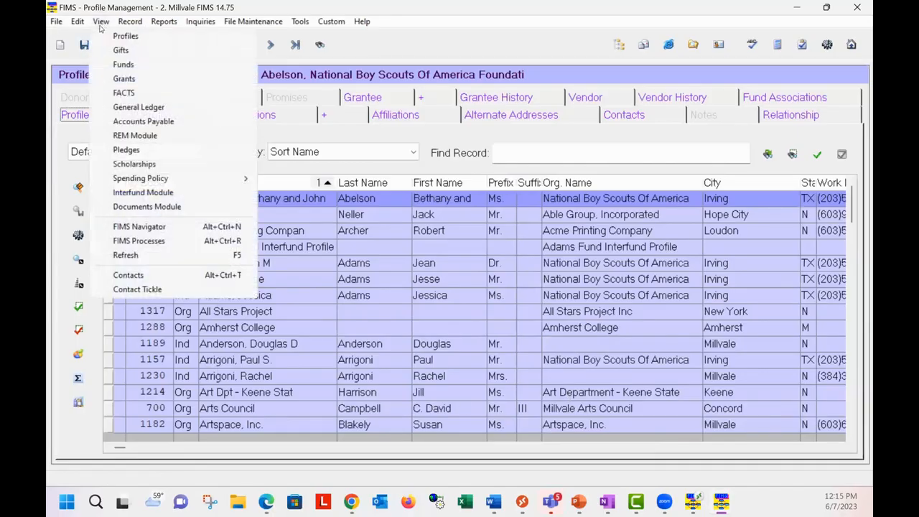
click(139, 108)
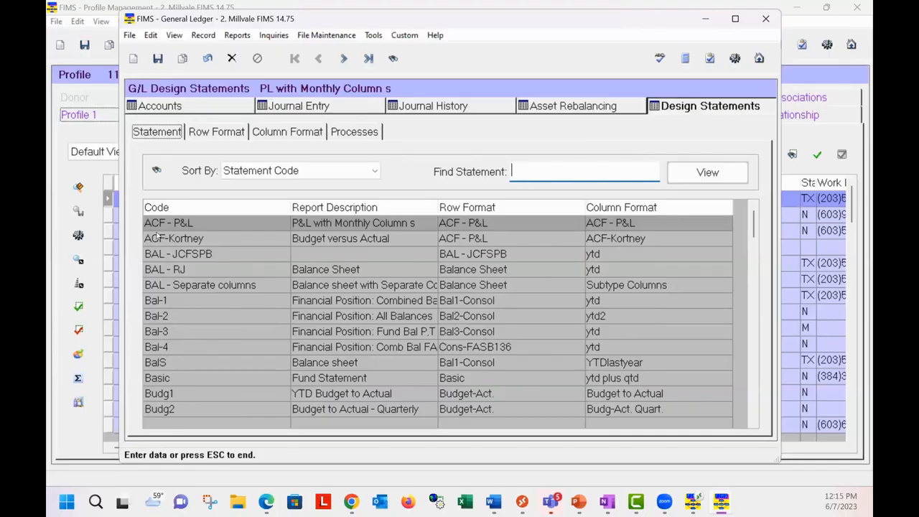
click(169, 273)
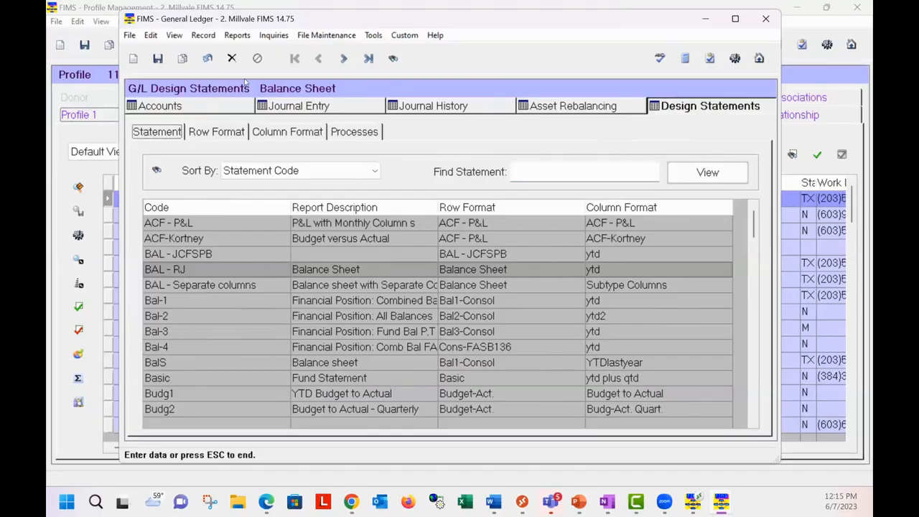
Step: Open the Fund Statements report and load the saved report FSD DonorStmts with Donor Name V3
click(237, 35)
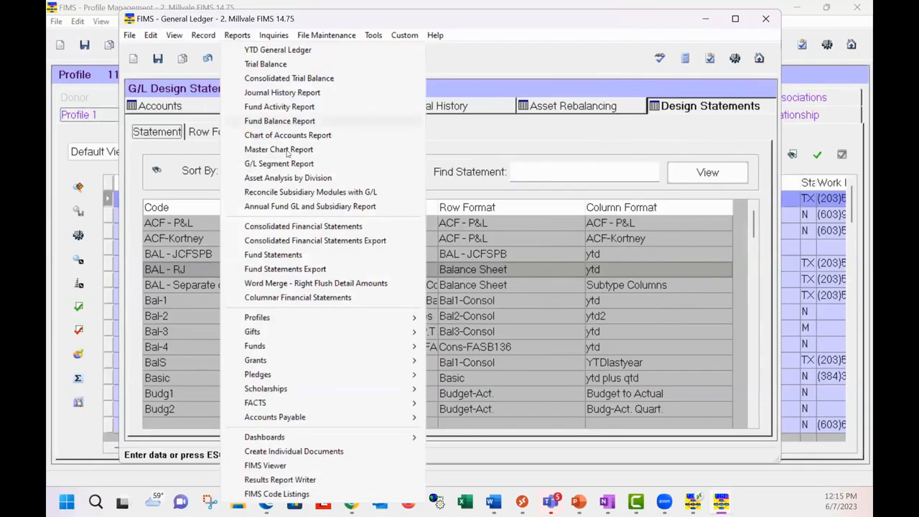
click(305, 255)
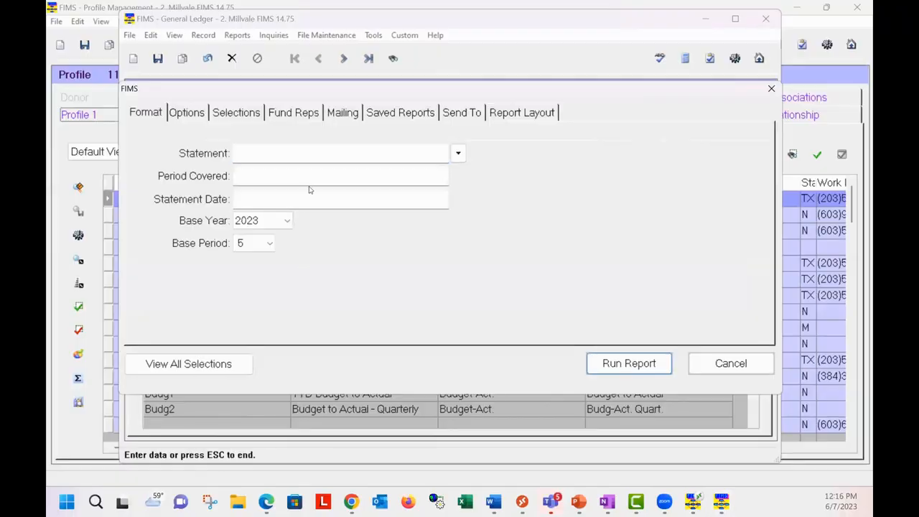
click(393, 108)
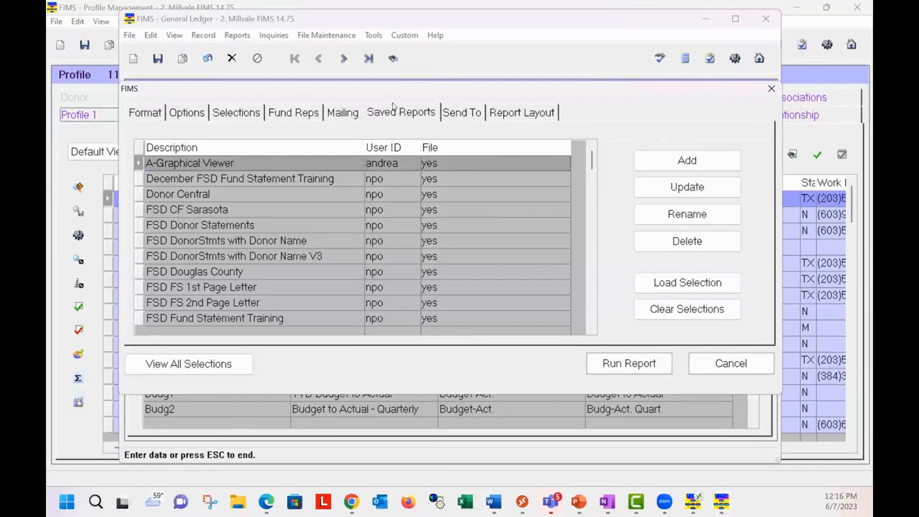
click(301, 253)
click(663, 285)
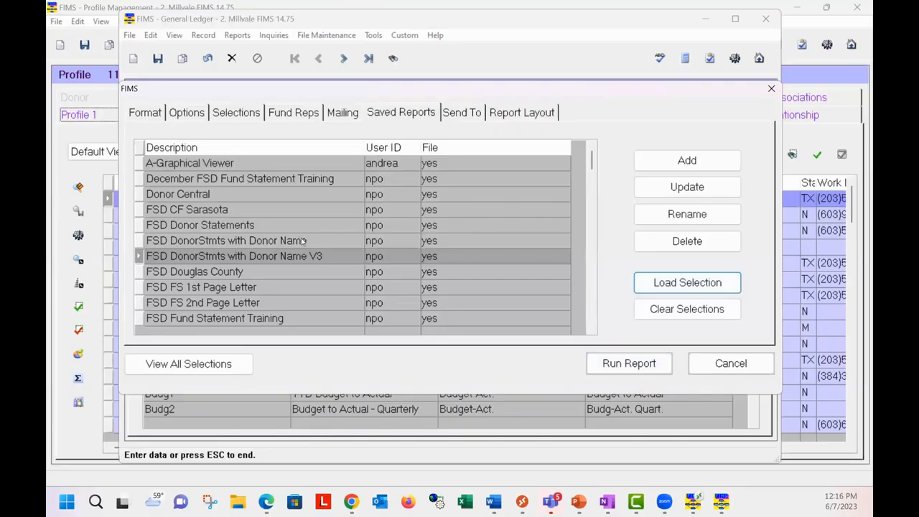
click(630, 364)
Step: Limit the fund statements to funds from biab through biab, and run the report
click(287, 249)
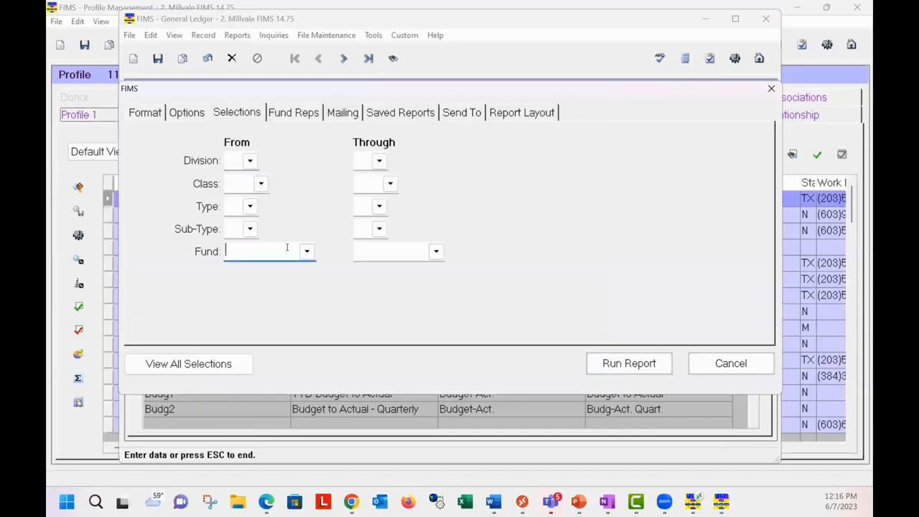
text(biab)
key(Tab)
text(biab)
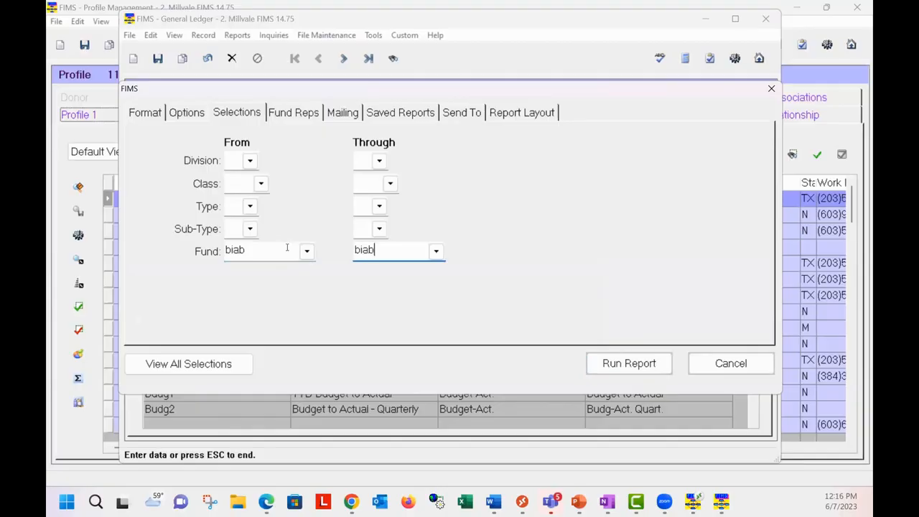
click(645, 365)
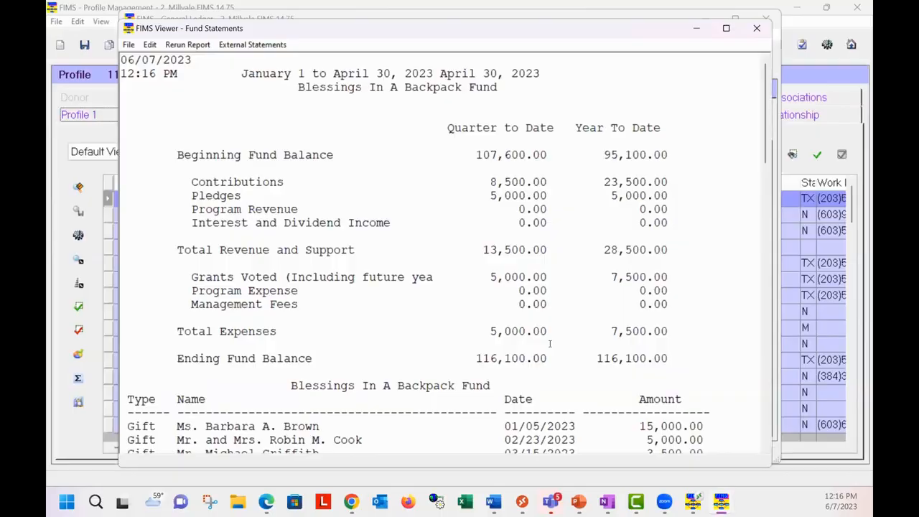
Step: Review the fund statement in the viewer and generate a preview of its external statement
scroll(543, 345, down, 1)
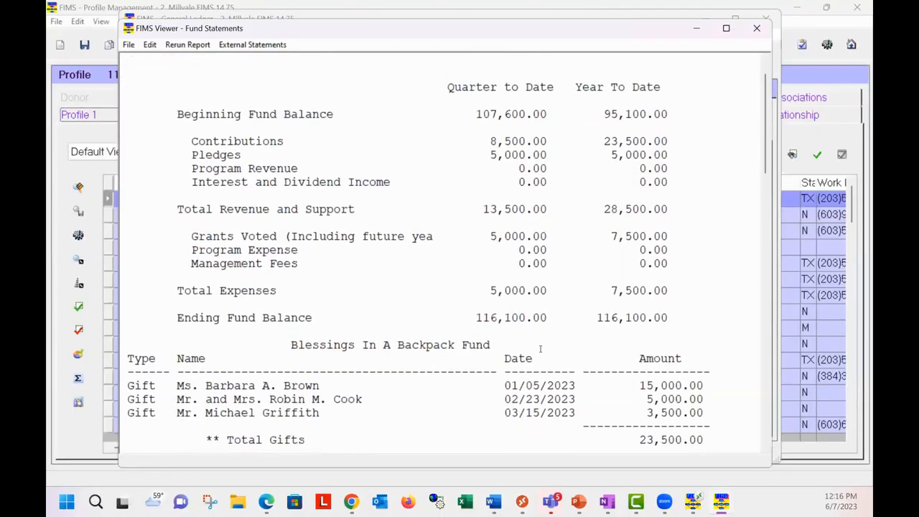
scroll(541, 349, down, 1)
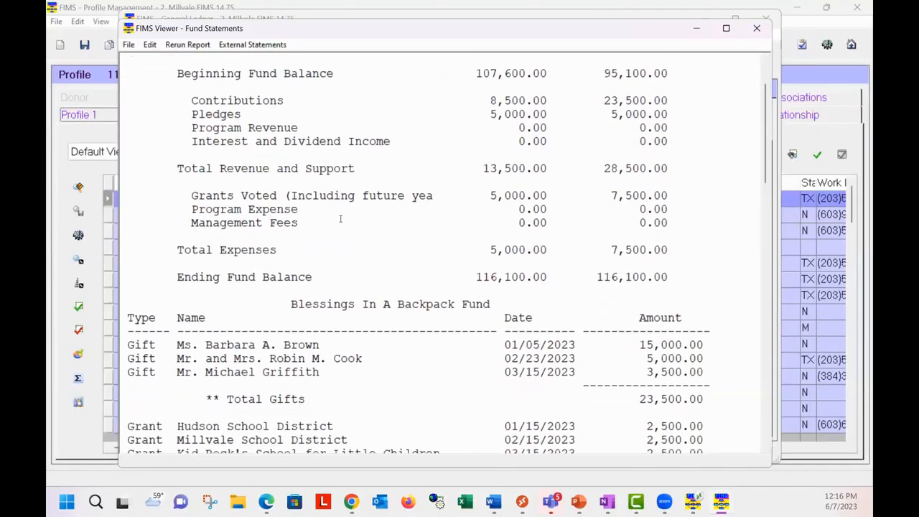
click(252, 44)
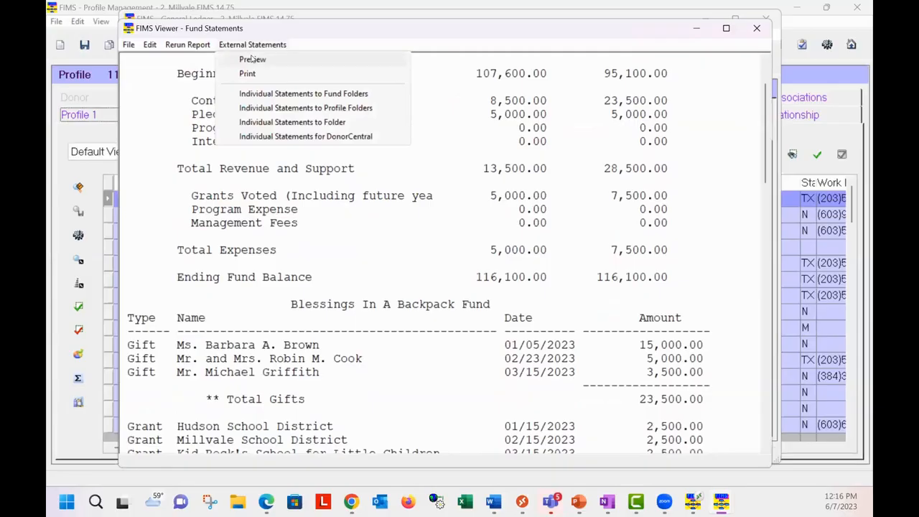
click(253, 57)
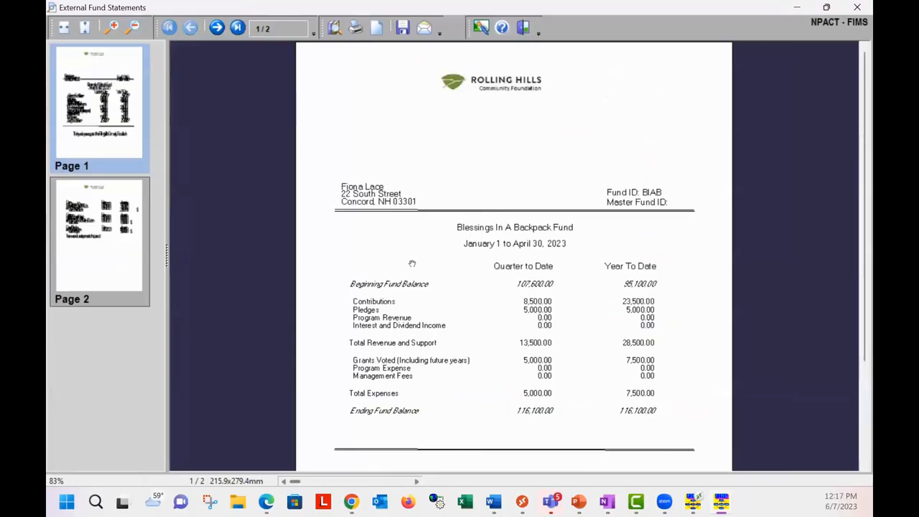
Step: Examine the balances on page 1 of the external fund statement and the gift, grant and pledge details on page 2
scroll(411, 312, down, 1)
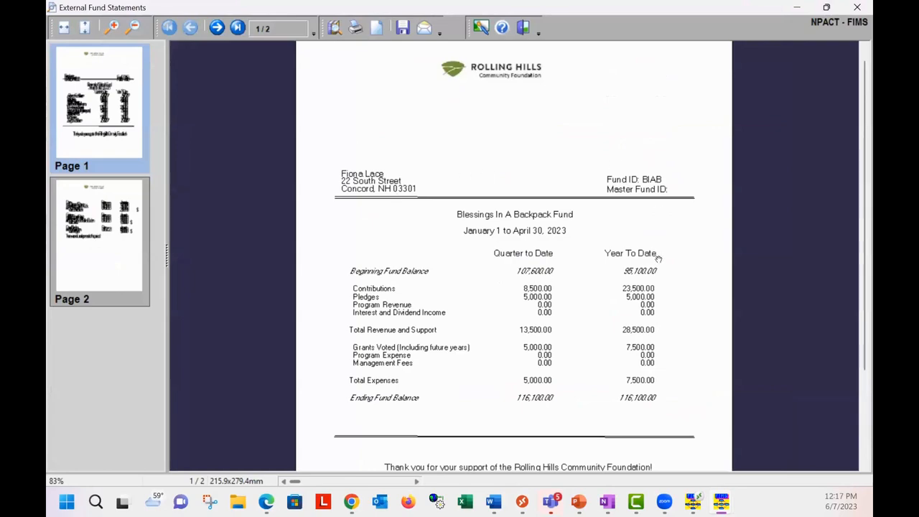
scroll(660, 267, down, 1)
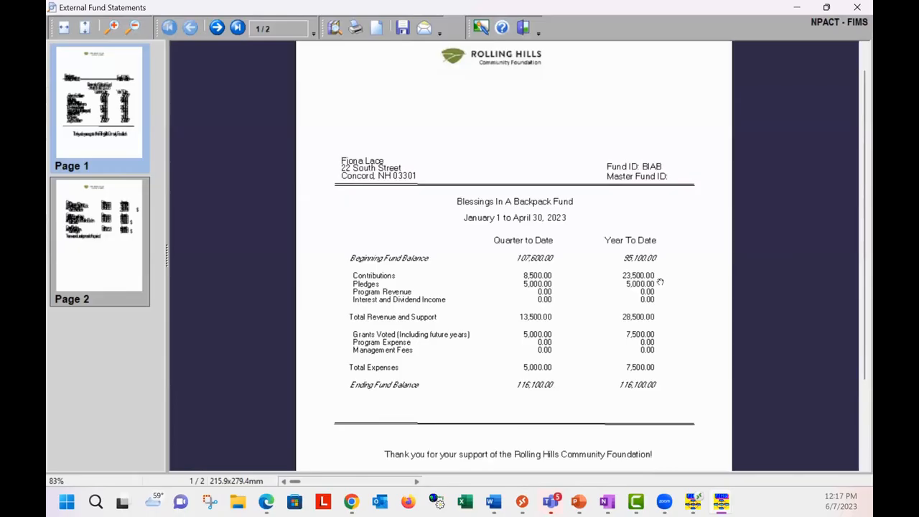
scroll(673, 265, down, 2)
scroll(678, 268, down, 5)
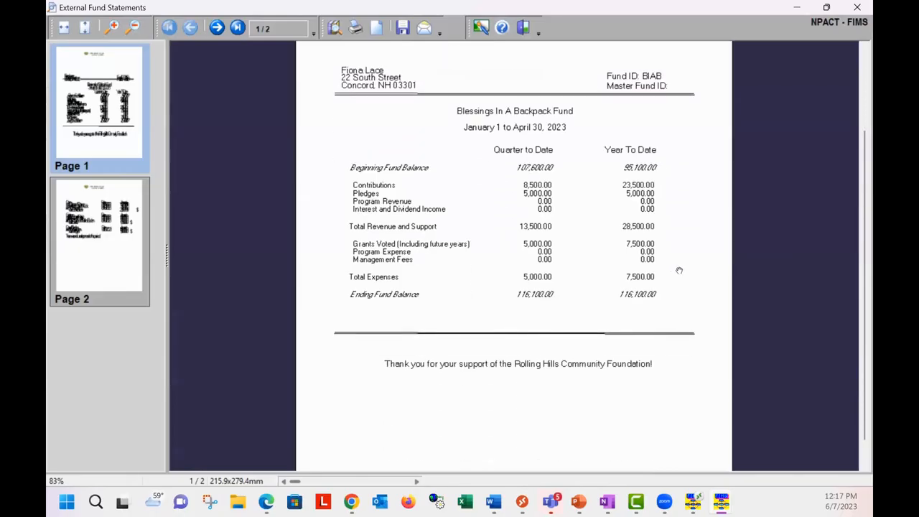
click(95, 249)
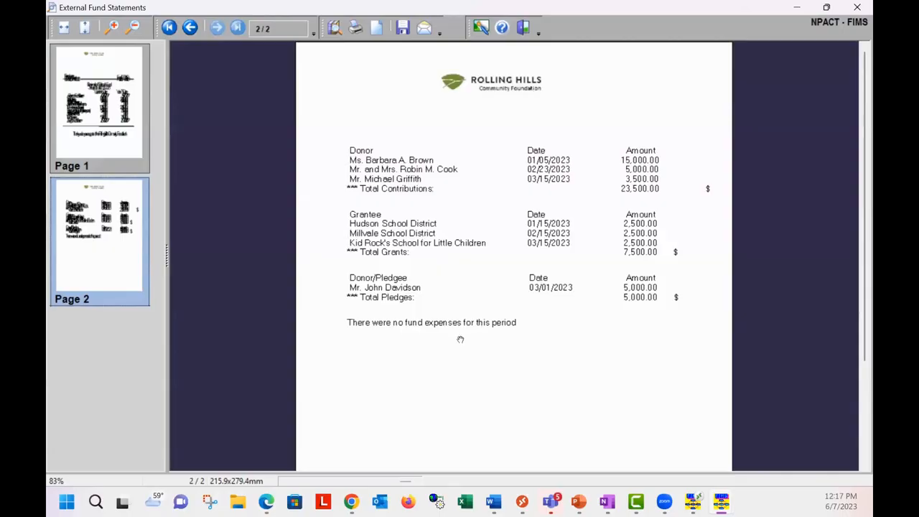
scroll(459, 338, down, 2)
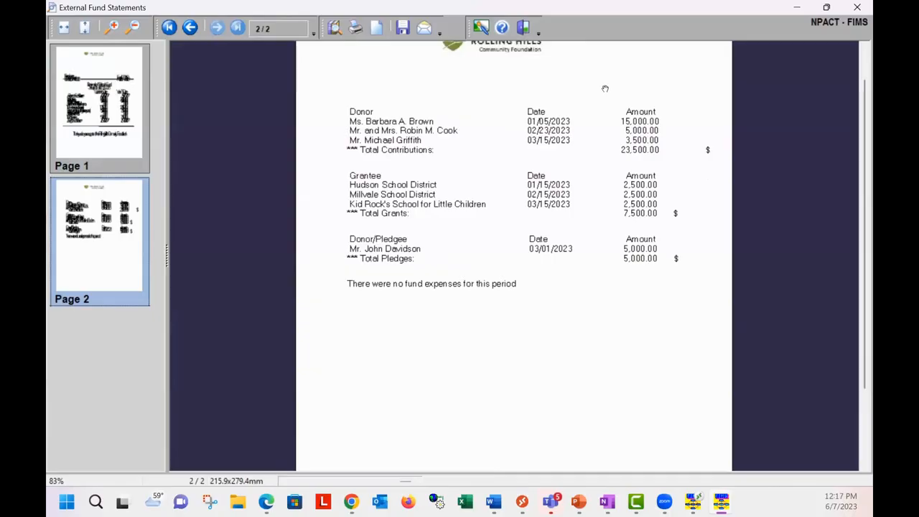
Step: Close the external statement preview, the Fund Statements viewer and the General Ledger window
click(849, 9)
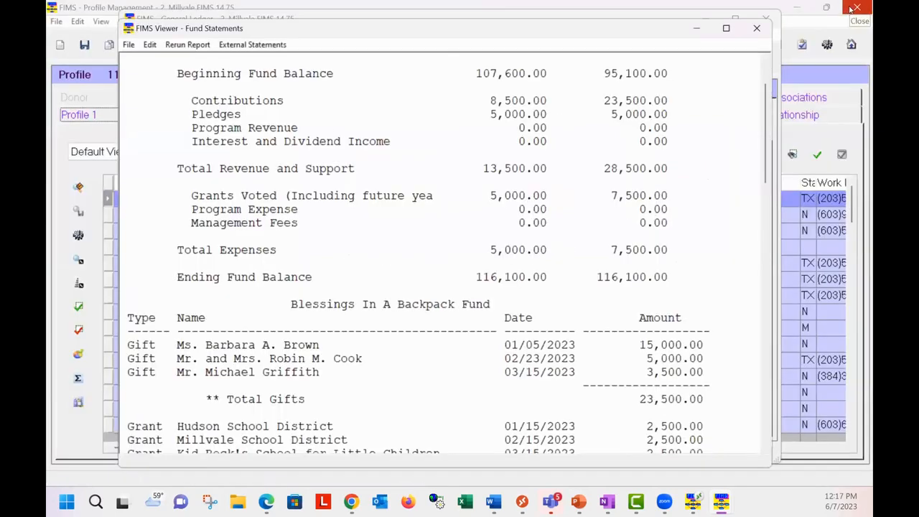
click(758, 29)
click(766, 20)
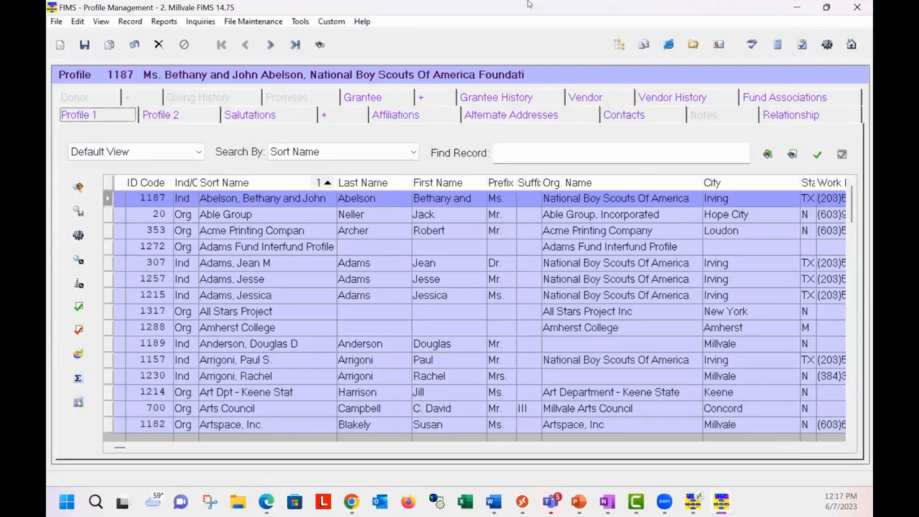
Step: Open the Profile Listing report's selections and examine the field groups available for filtering
click(163, 22)
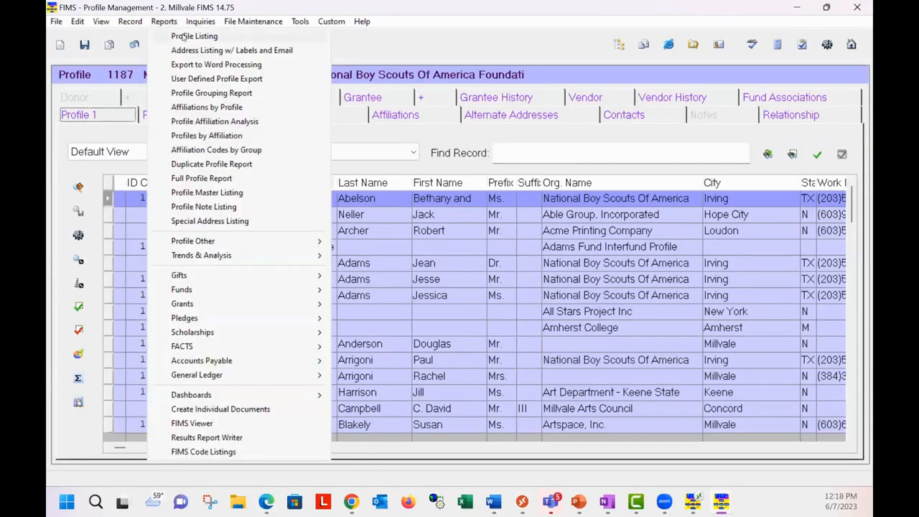
click(181, 36)
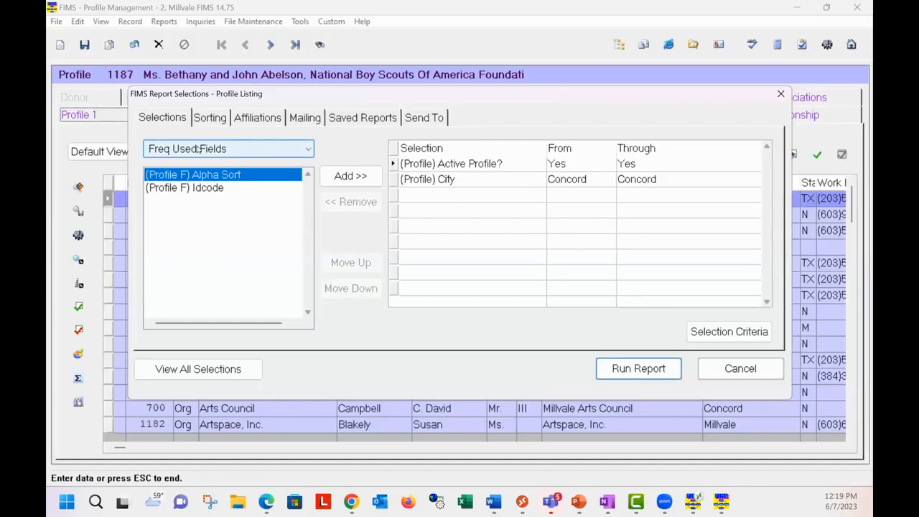
click(223, 176)
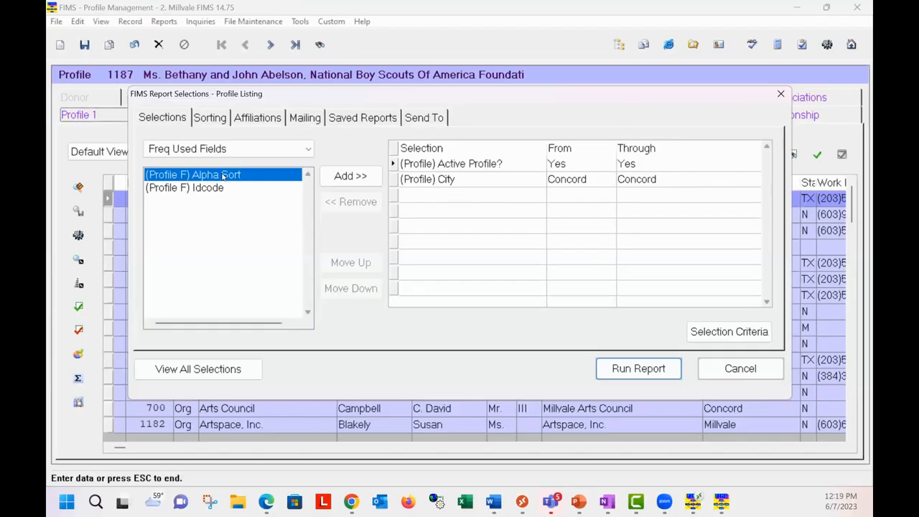
click(309, 150)
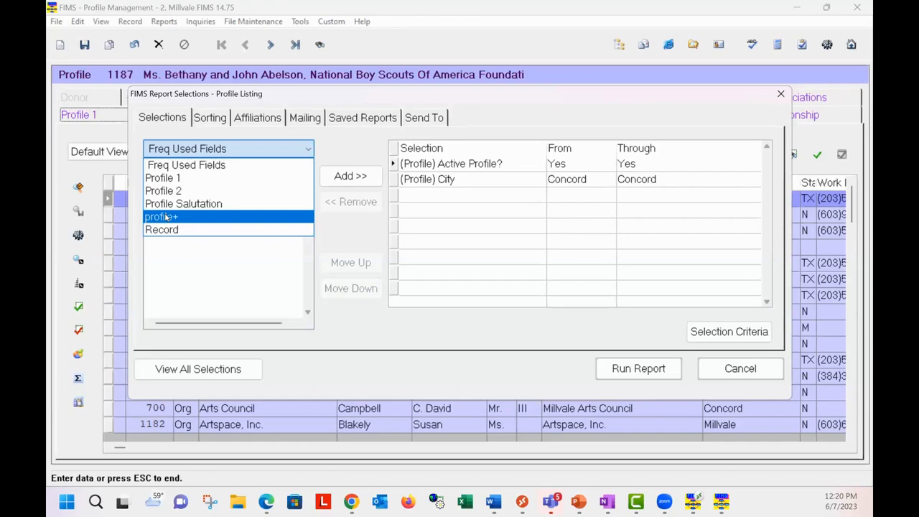
click(257, 276)
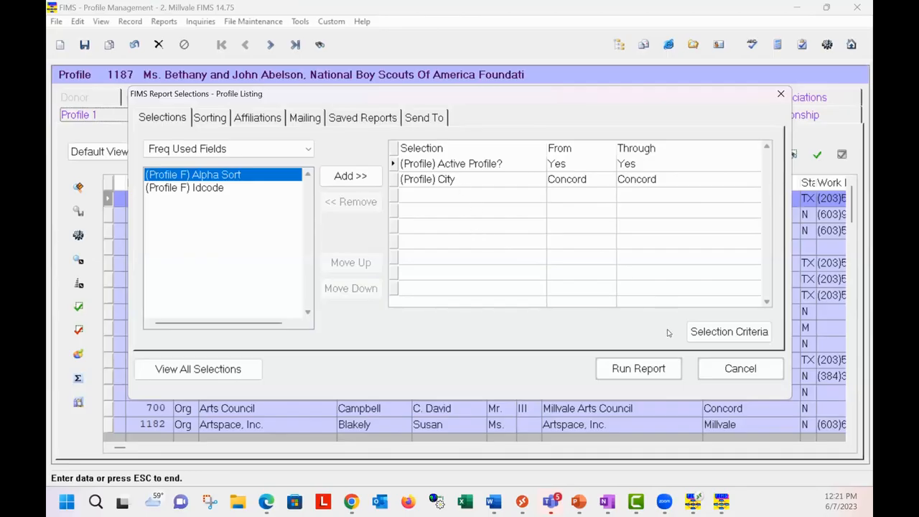
Step: Examine how the Profile Listing's selection criteria combine into a query, and close the criteria without changes
click(751, 334)
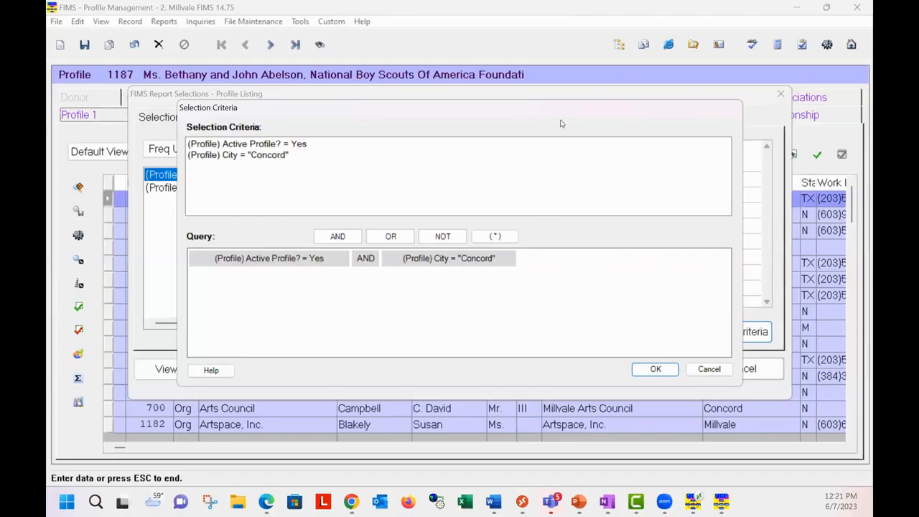
drag(564, 111, 557, 219)
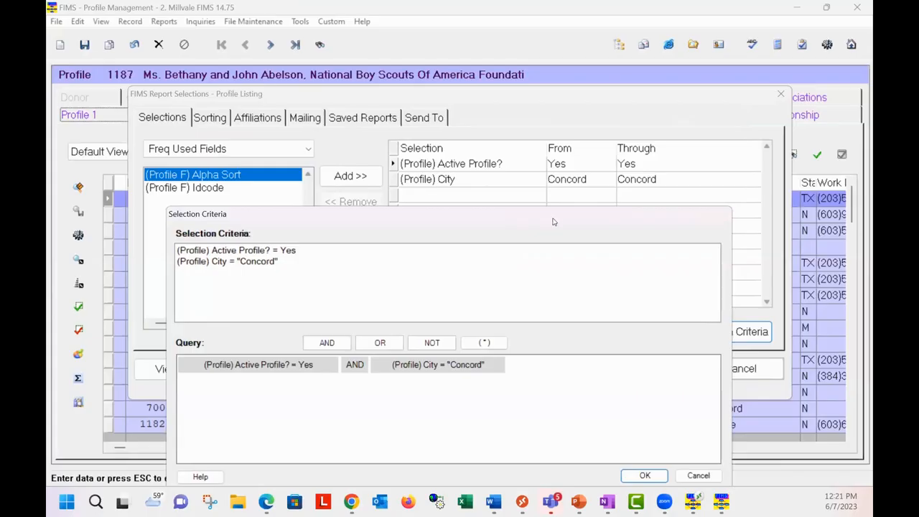
click(698, 476)
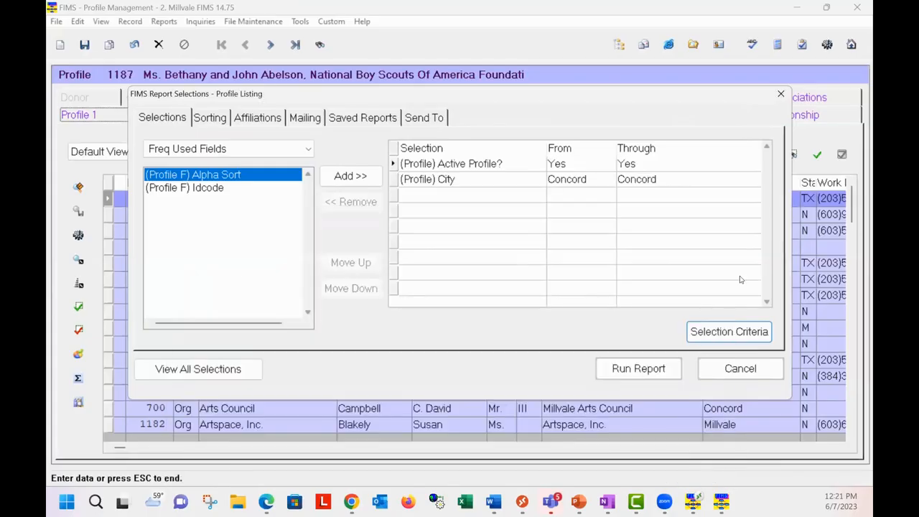
click(760, 334)
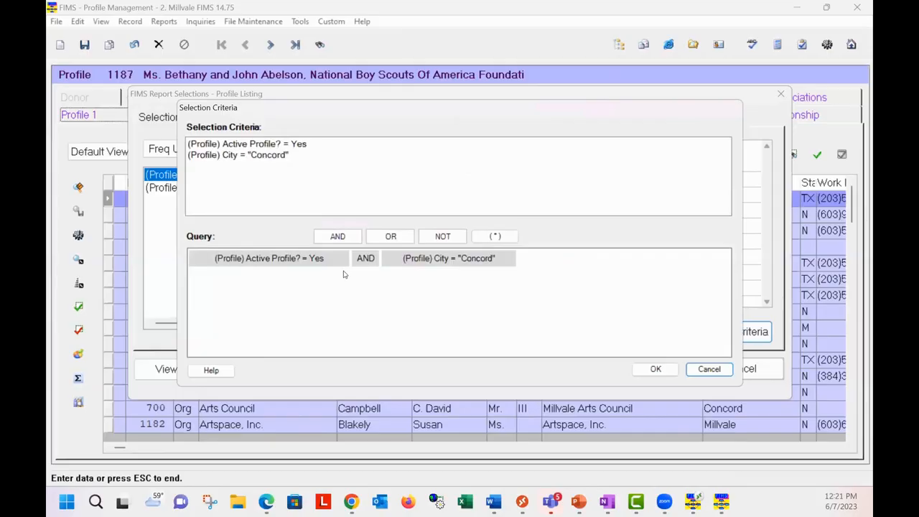
click(724, 370)
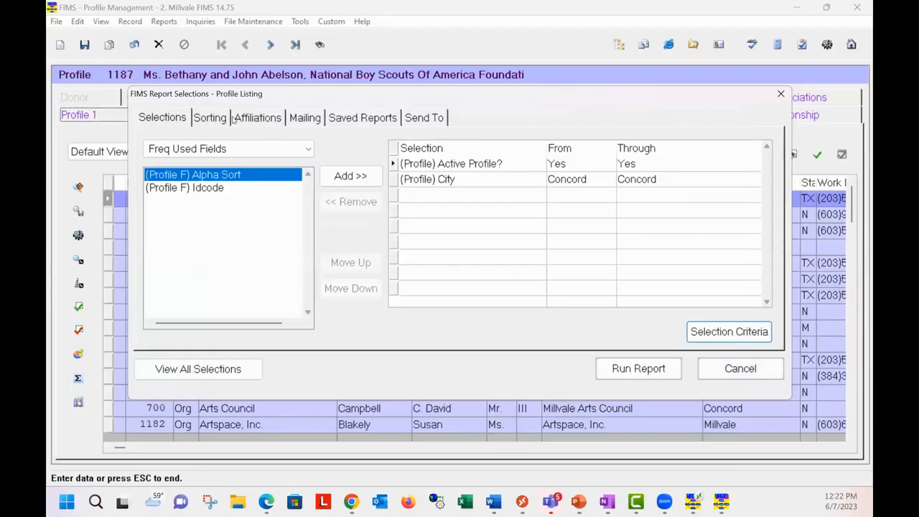
Step: Examine the Profile 1 and Profile 2 sort fields of the Profile Listing, and cancel the report
click(206, 122)
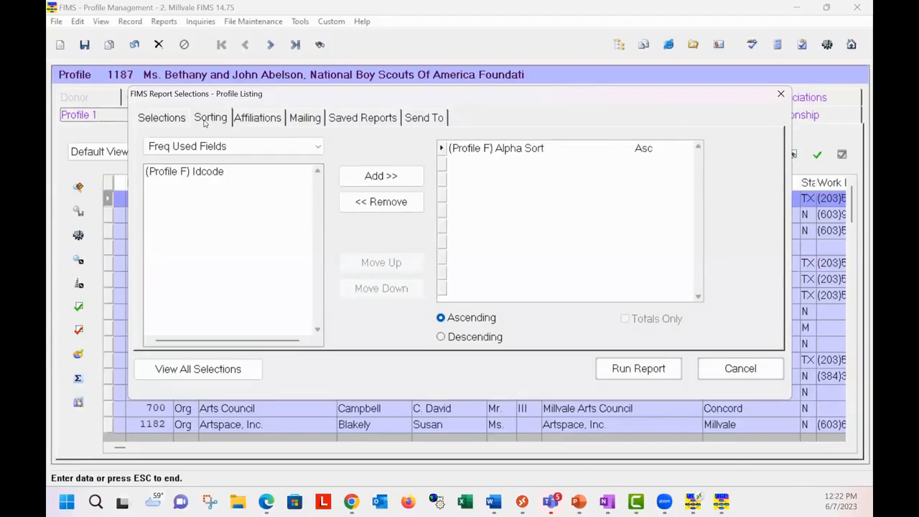
click(316, 149)
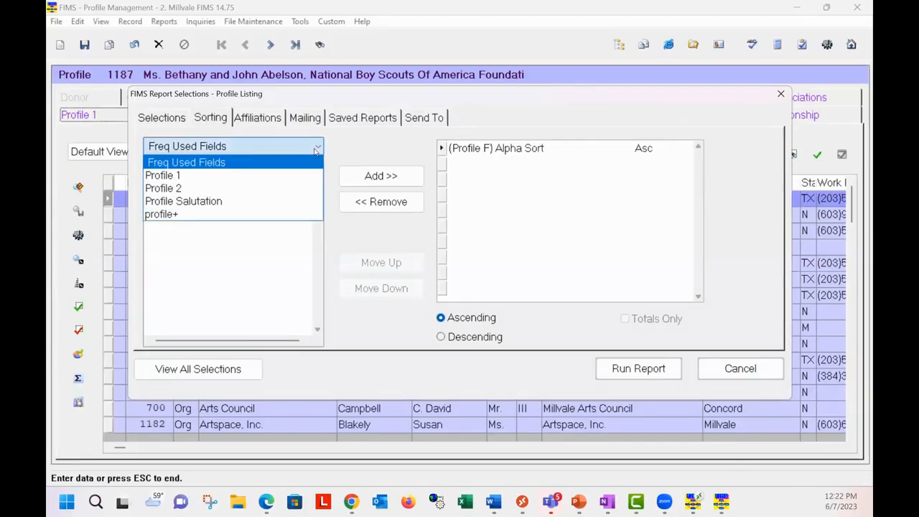
click(208, 177)
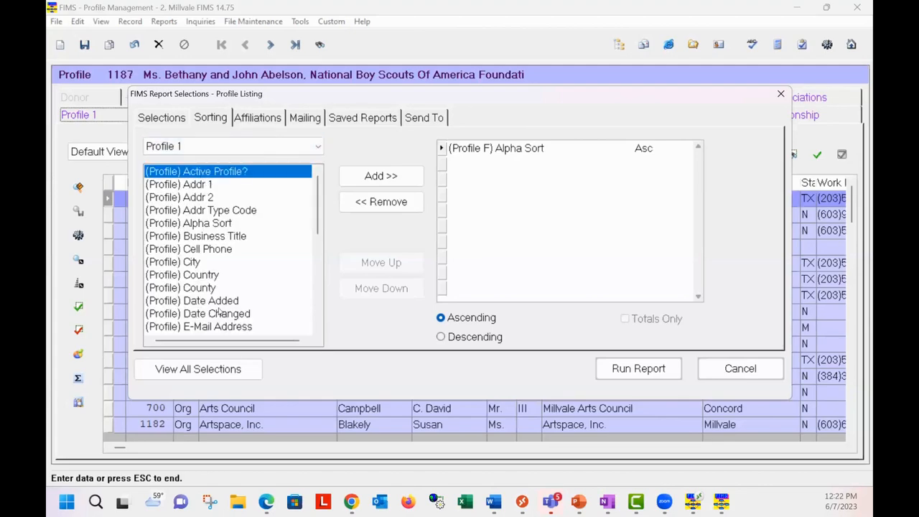
click(298, 146)
click(187, 189)
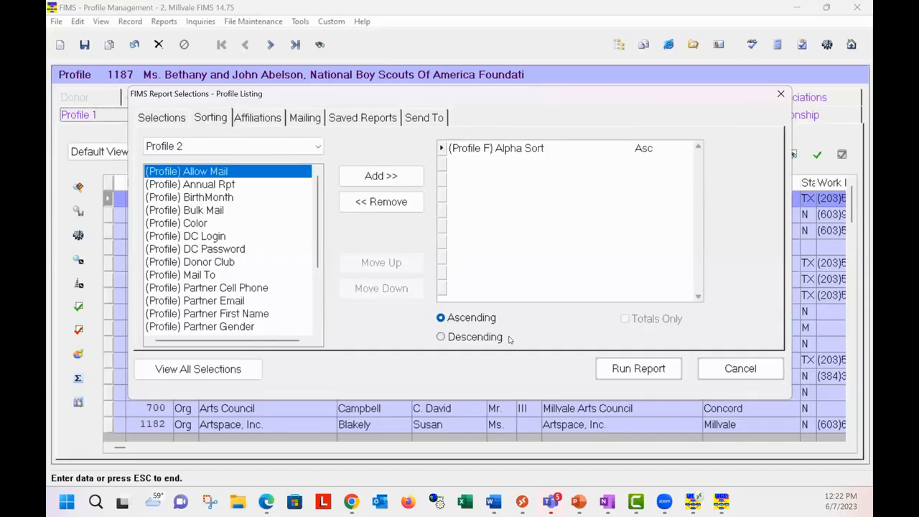
click(721, 369)
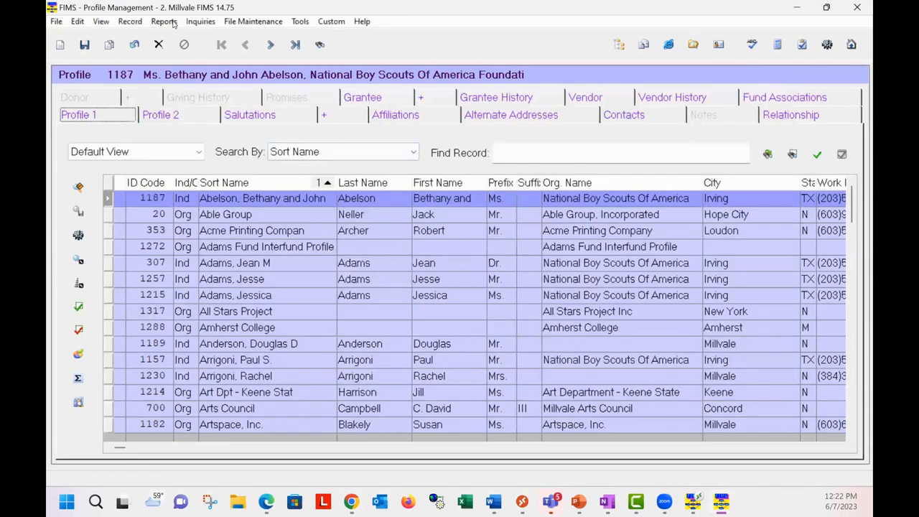
Step: Open the Gift History Report from the gift reports and select its Adj Type selection row
click(174, 24)
mouse_move(187, 278)
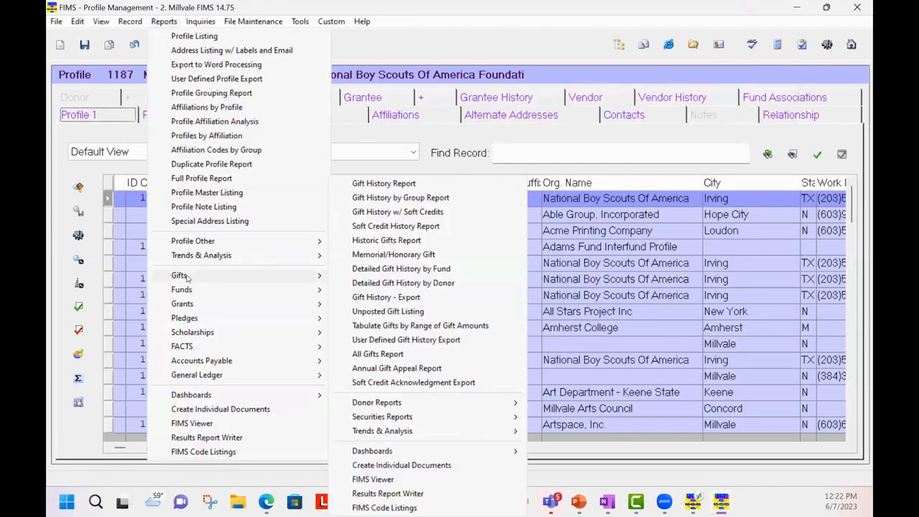
click(391, 185)
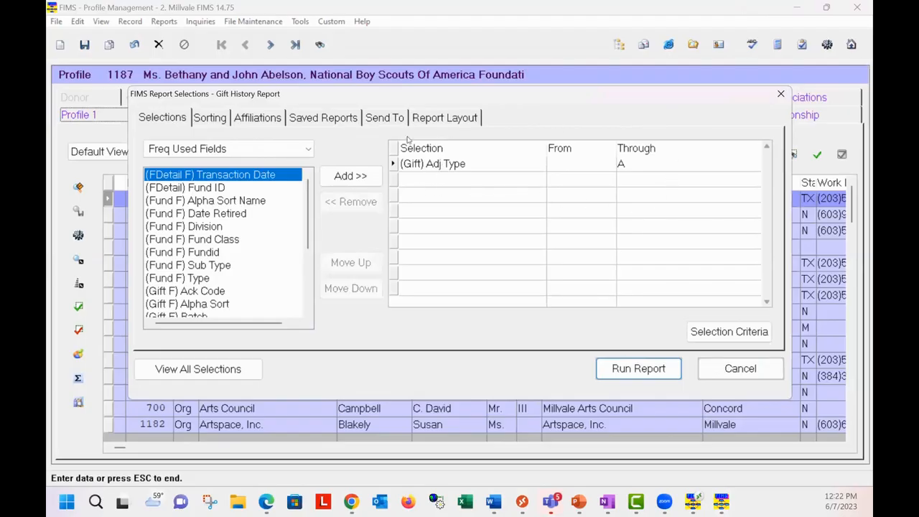
click(553, 168)
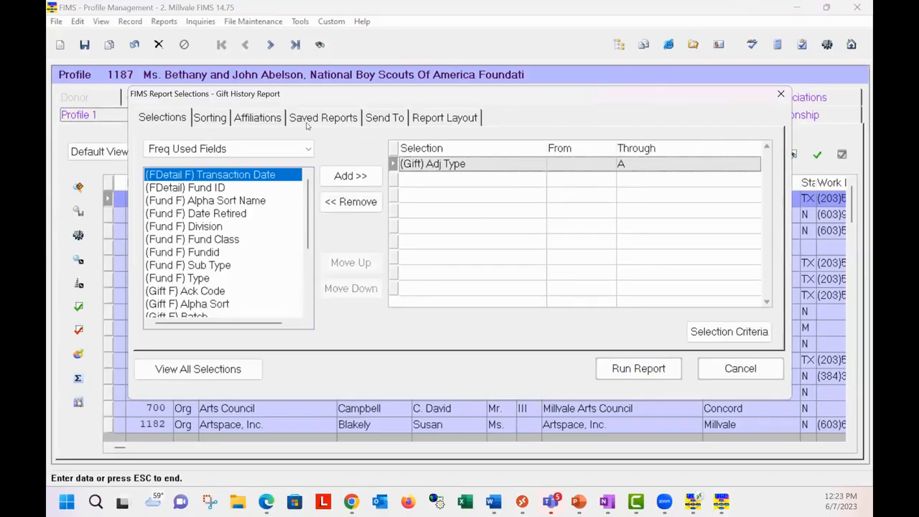
Step: Sort the Gift History Report by Gift Type in ascending order with a subtotal, and run the report
click(198, 120)
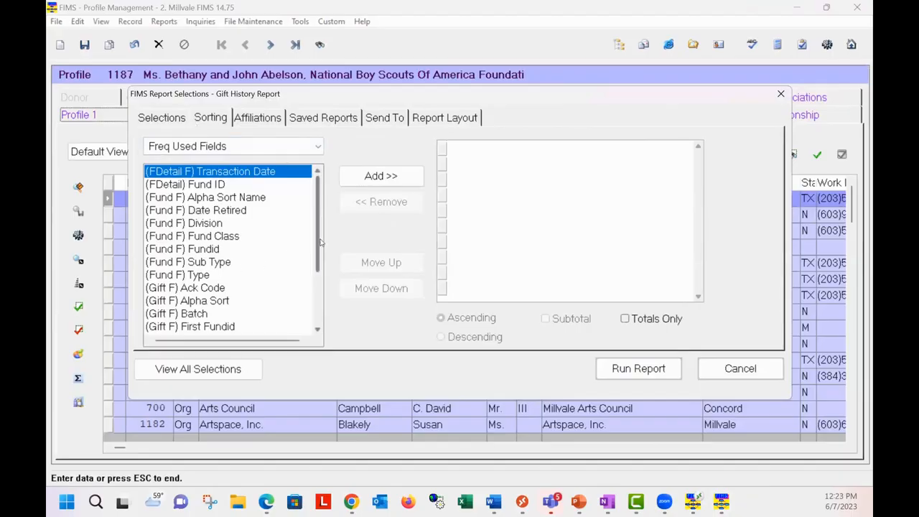
drag(319, 247, 316, 295)
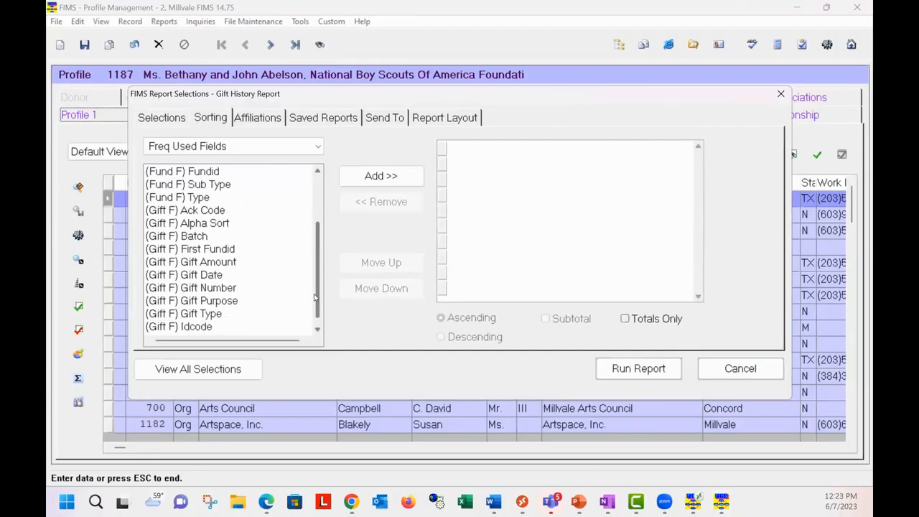
click(225, 314)
click(369, 181)
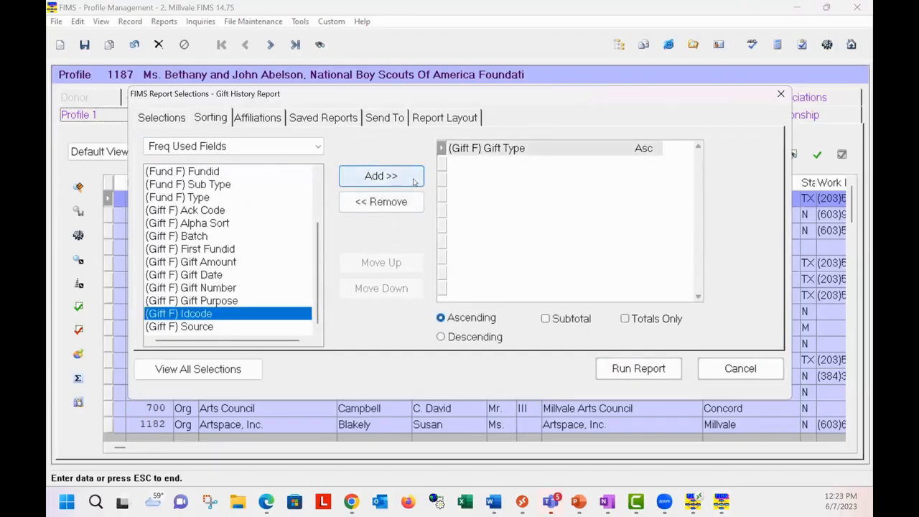
click(546, 319)
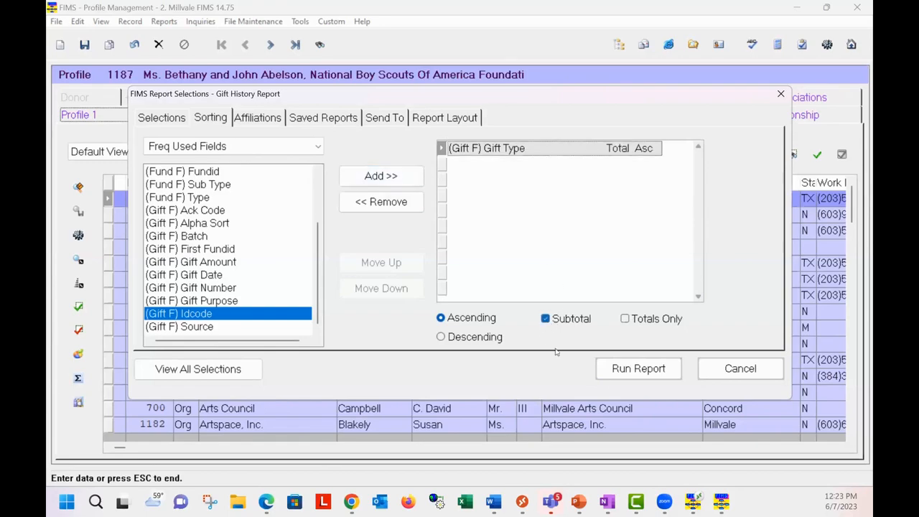
click(640, 369)
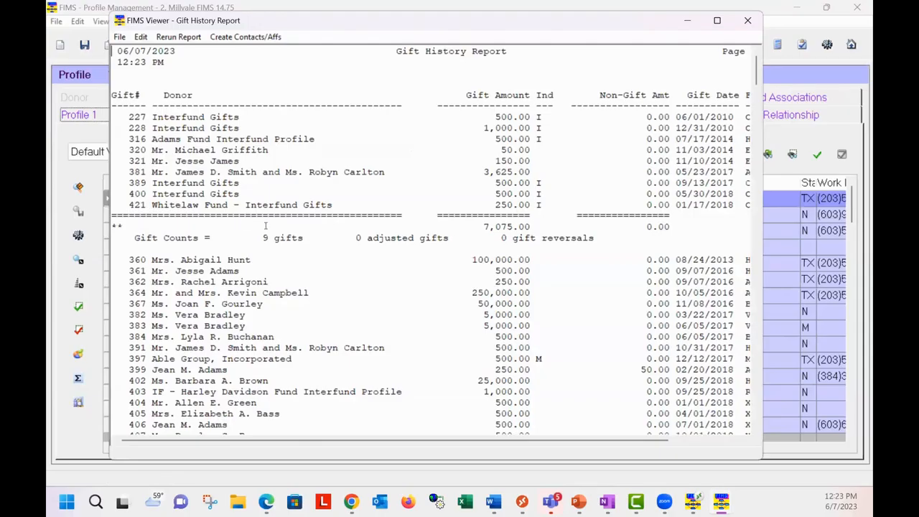
Step: Review the Gift History Report in the viewer, examining the subtotals and gift counts for each gift type
scroll(258, 232, down, 7)
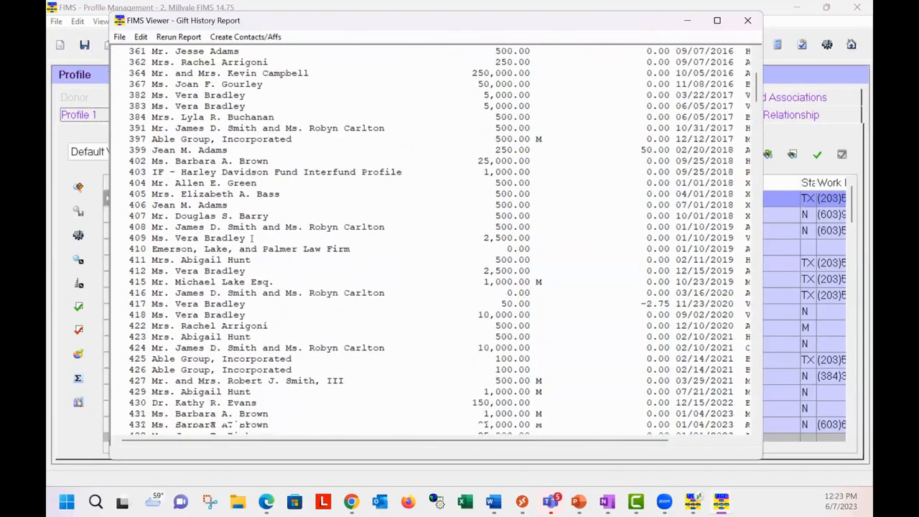
scroll(252, 238, down, 6)
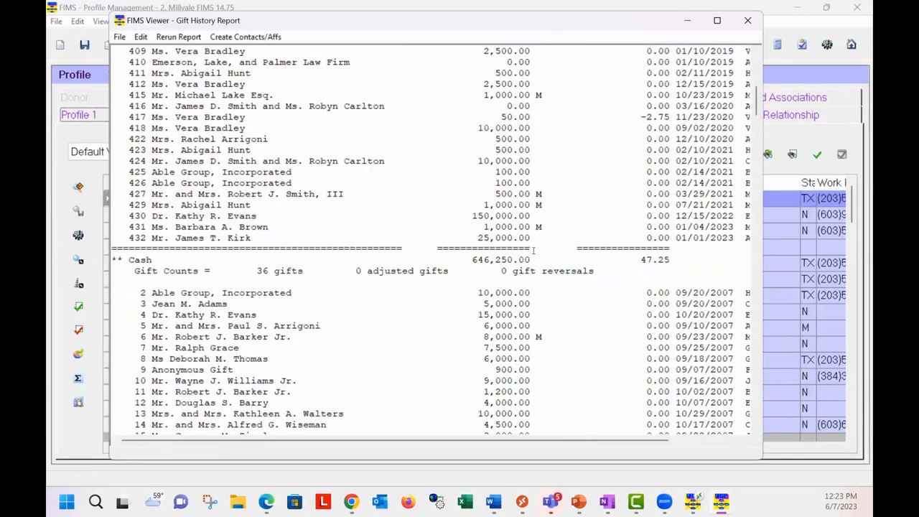
scroll(530, 249, up, 1)
scroll(530, 249, up, 1)
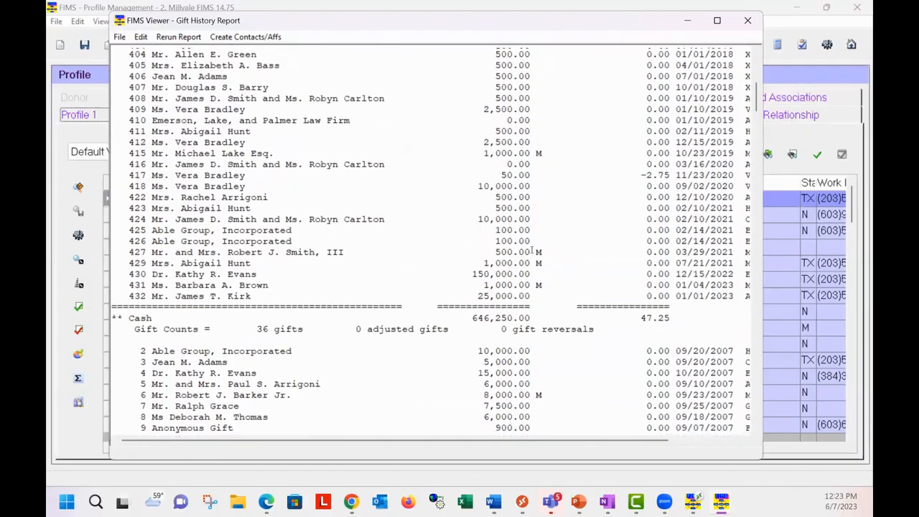
scroll(516, 260, up, 2)
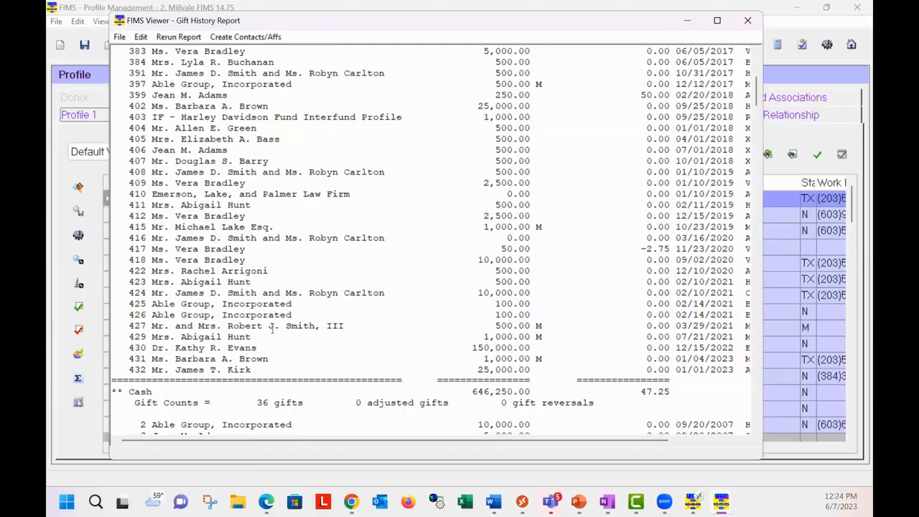
scroll(283, 297, down, 7)
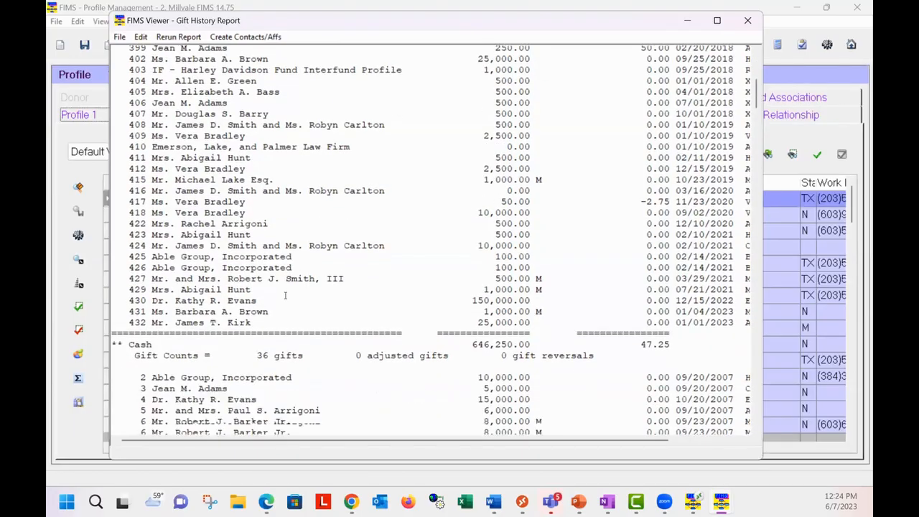
scroll(282, 297, down, 15)
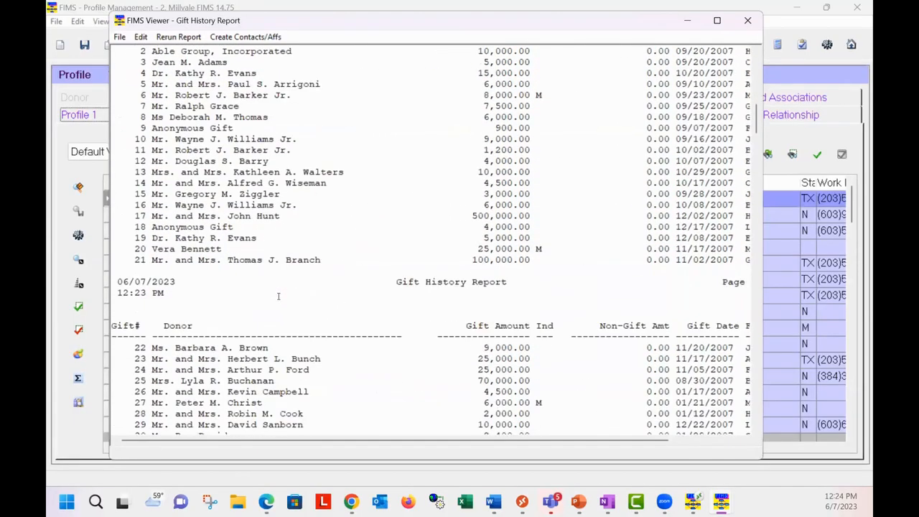
scroll(286, 289, down, 15)
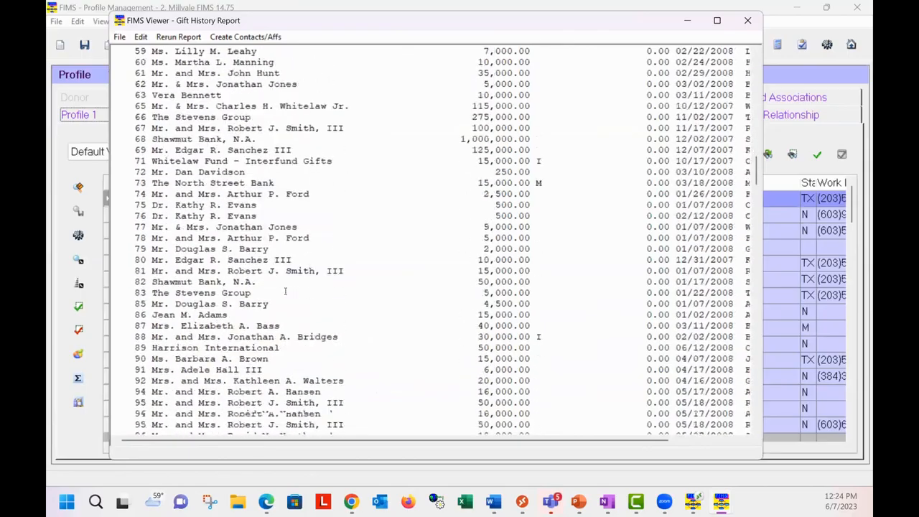
scroll(291, 290, down, 8)
scroll(291, 291, down, 20)
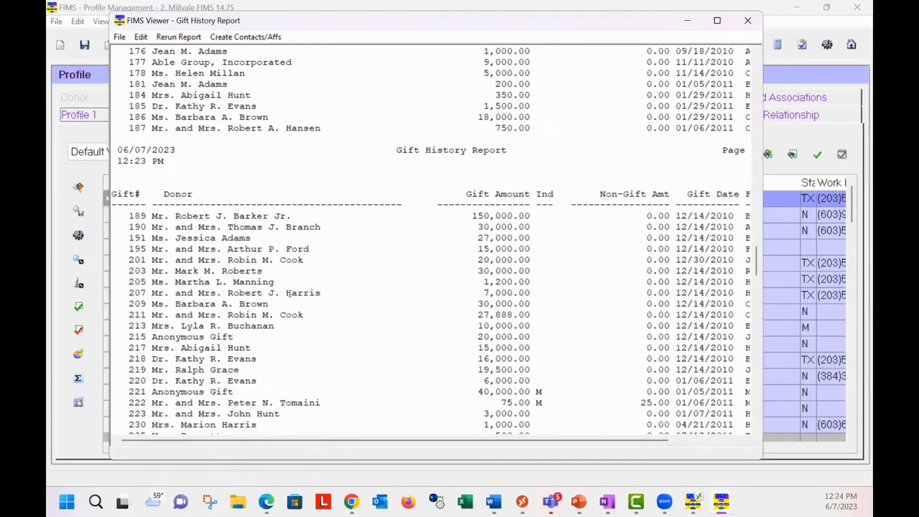
scroll(288, 293, down, 20)
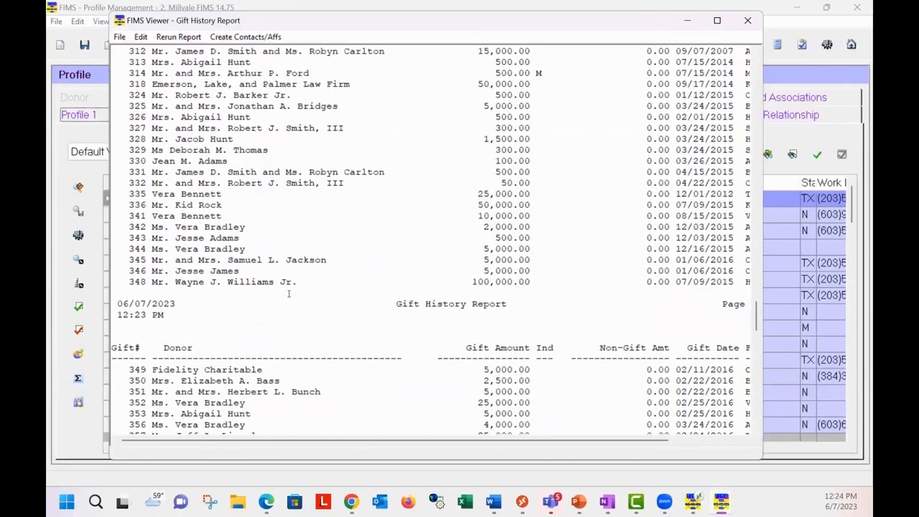
scroll(288, 293, down, 20)
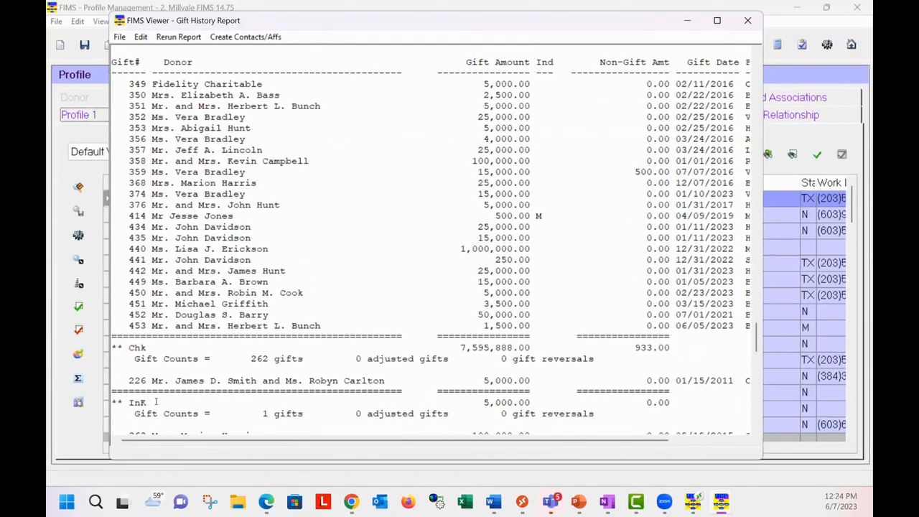
scroll(154, 401, down, 4)
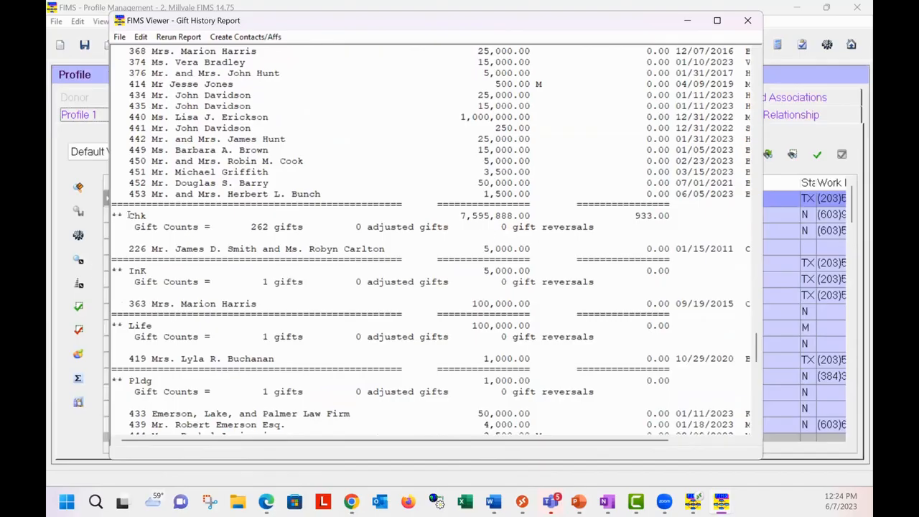
Step: Rerun the Gift History Report by Gift Type with Totals Only, review the summary in an enlarged viewer, and close it
click(180, 36)
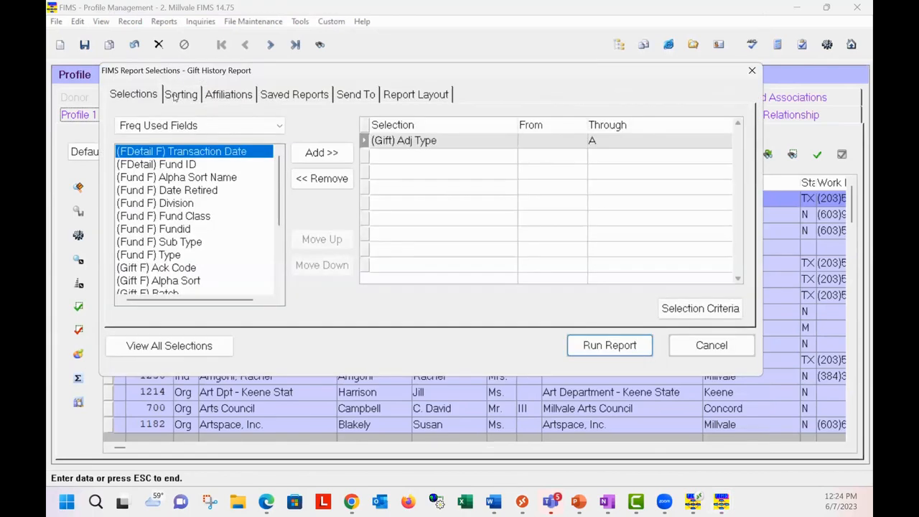
click(175, 94)
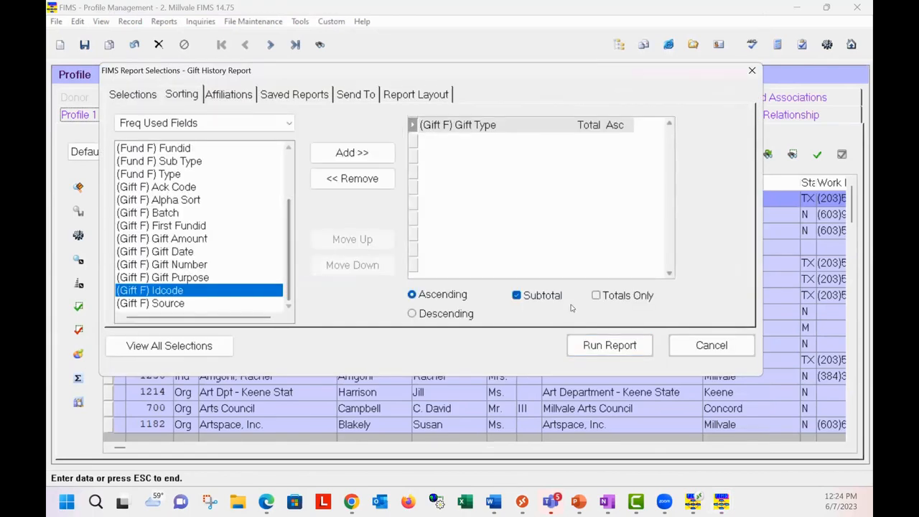
click(596, 295)
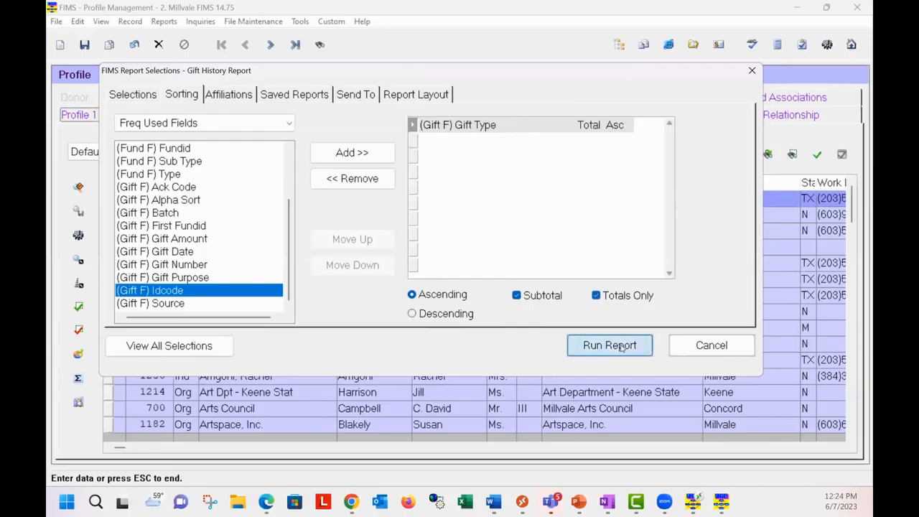
click(622, 346)
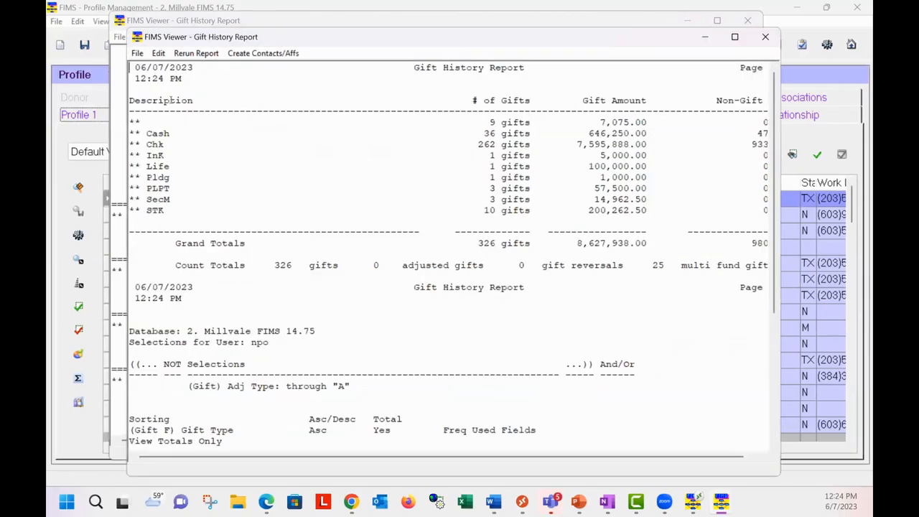
click(735, 37)
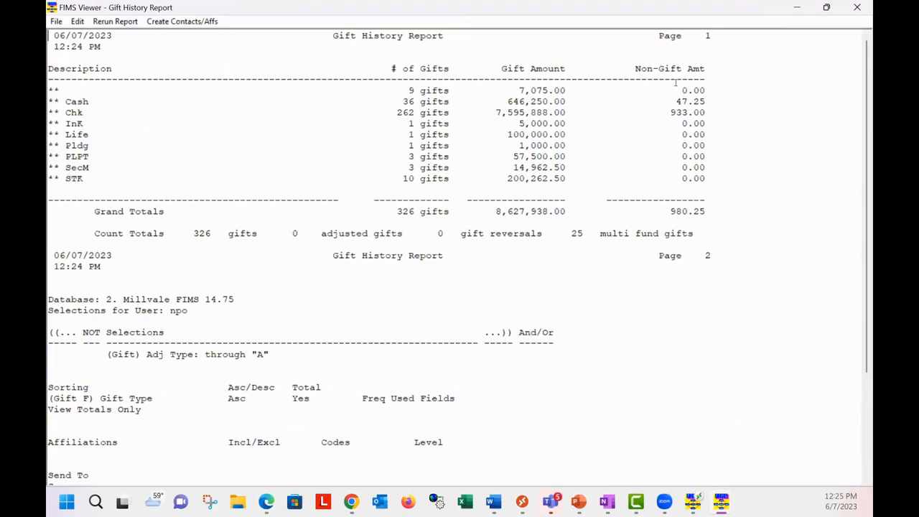
click(859, 8)
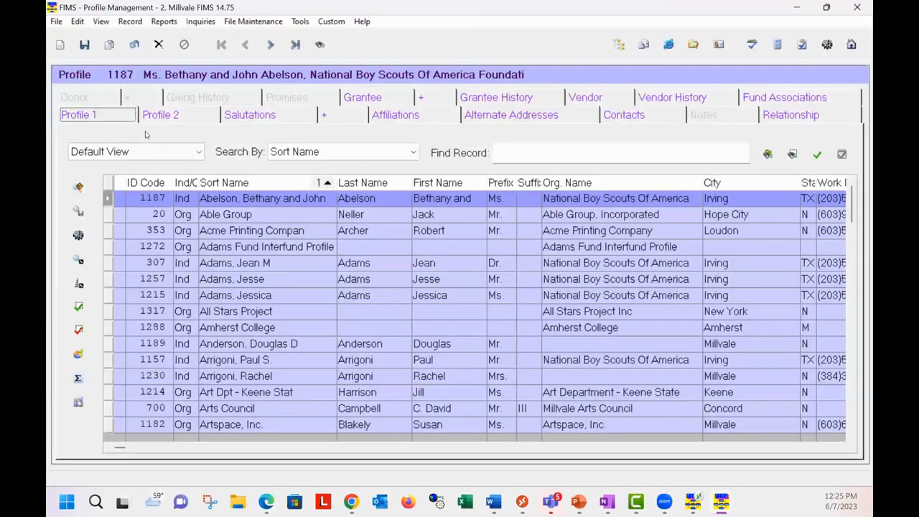
Step: Open the Profile Listing report and examine its Donor and Deceased affiliations with their include and exclude settings
click(164, 21)
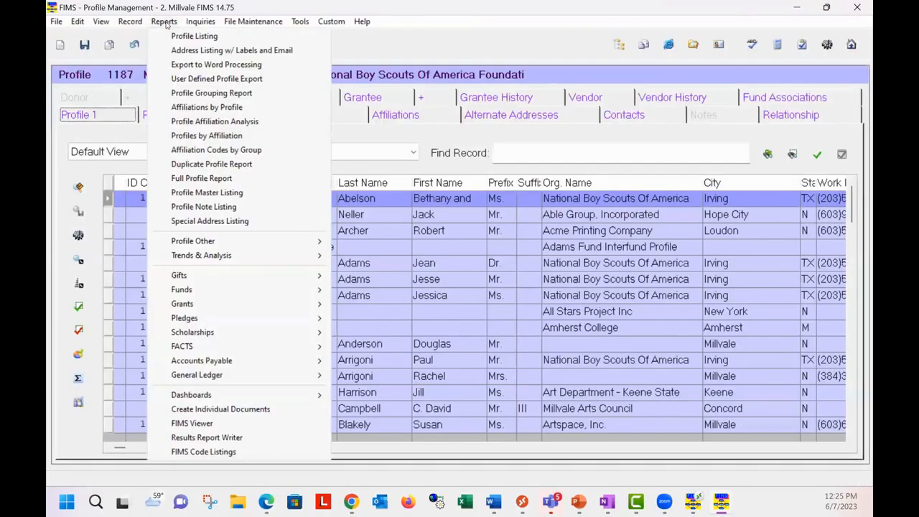
click(184, 36)
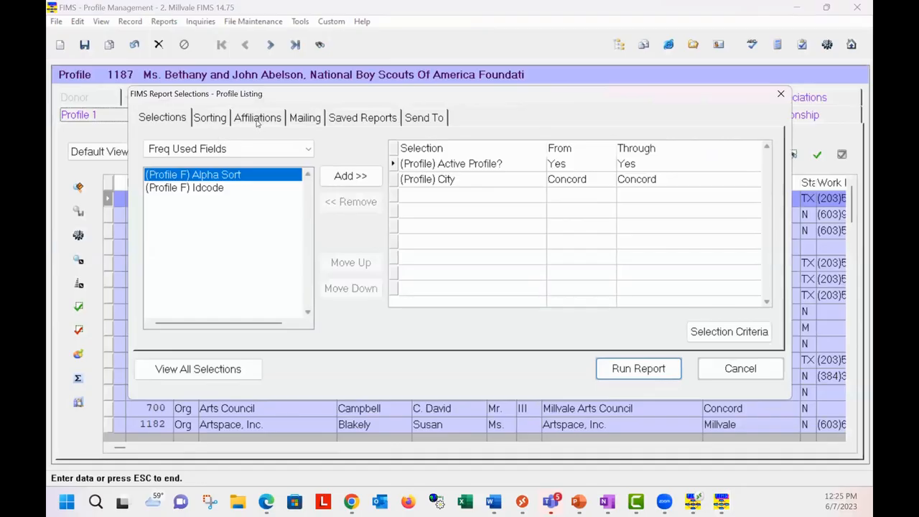
click(258, 122)
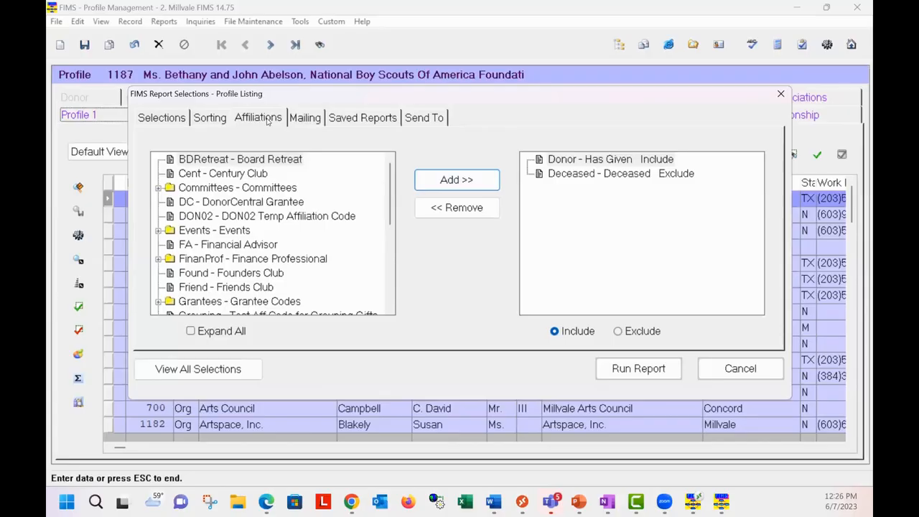
click(165, 117)
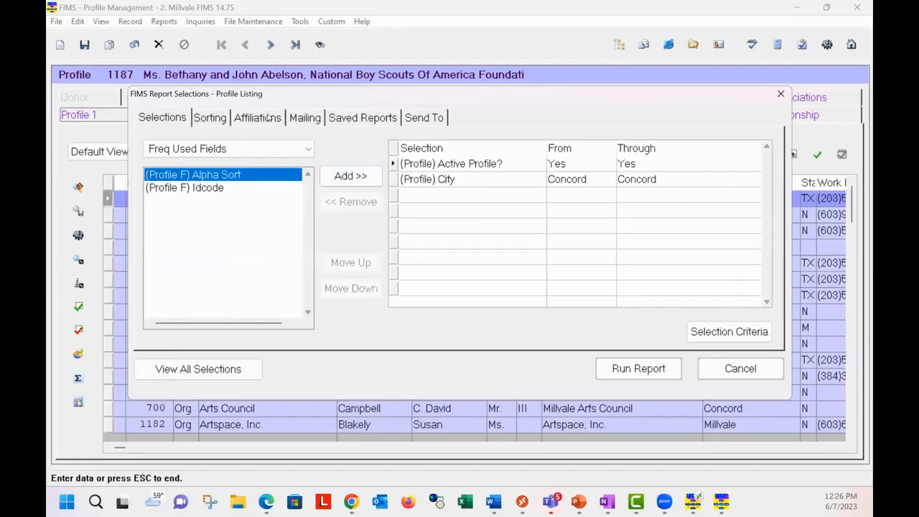
click(266, 119)
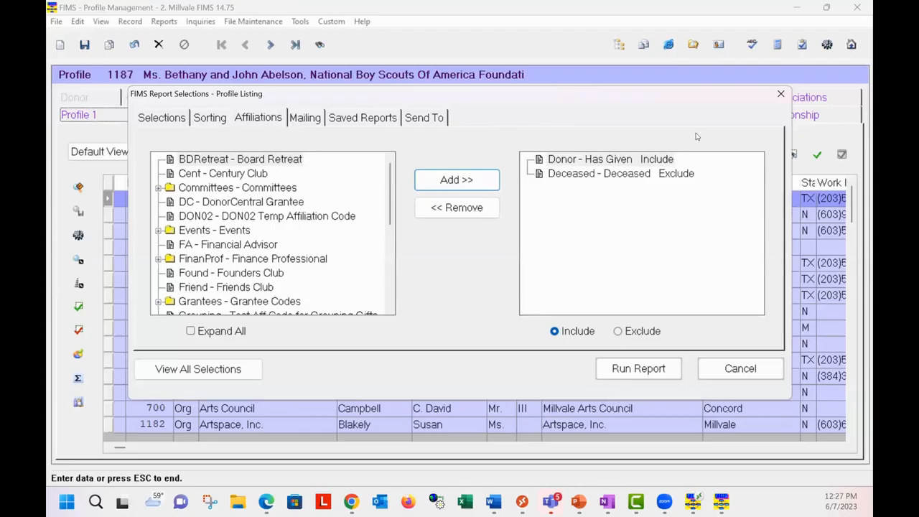
click(622, 163)
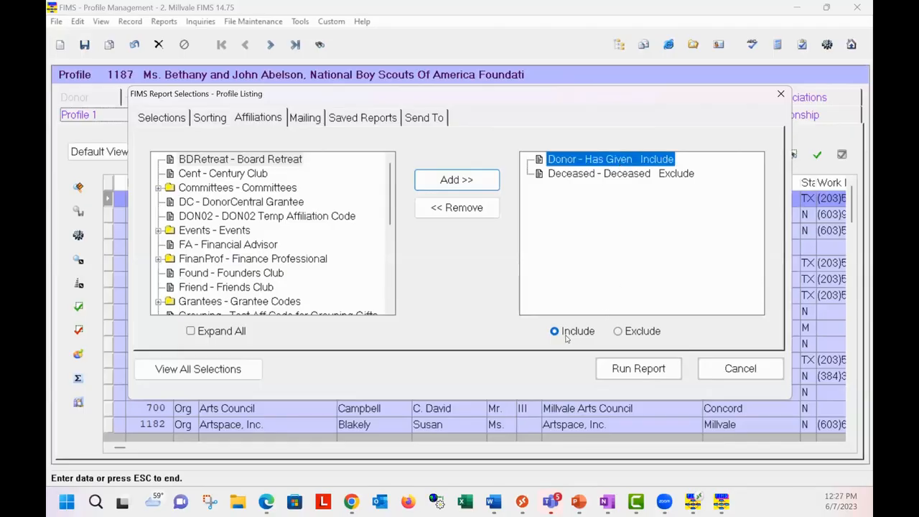
click(607, 174)
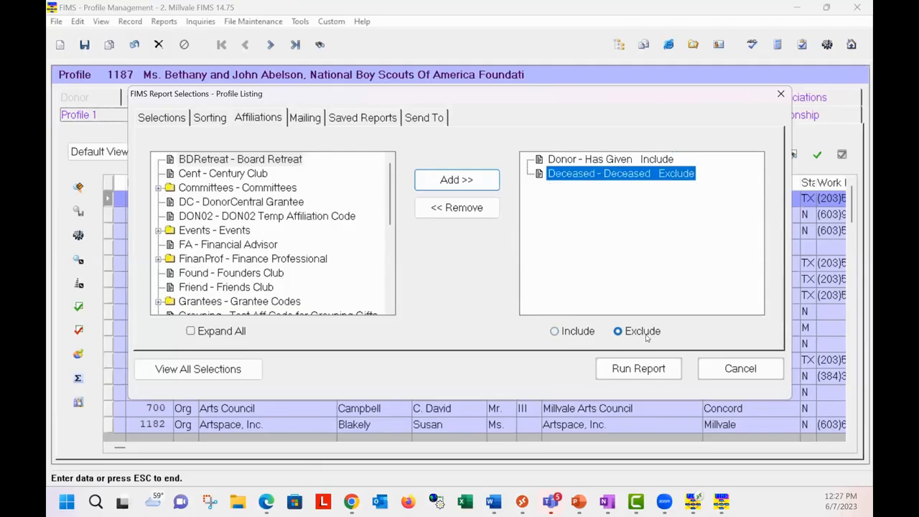
Step: Examine the Profile Listing's mailing options and saved reports, comparing the Default saved report with the current selections
click(309, 126)
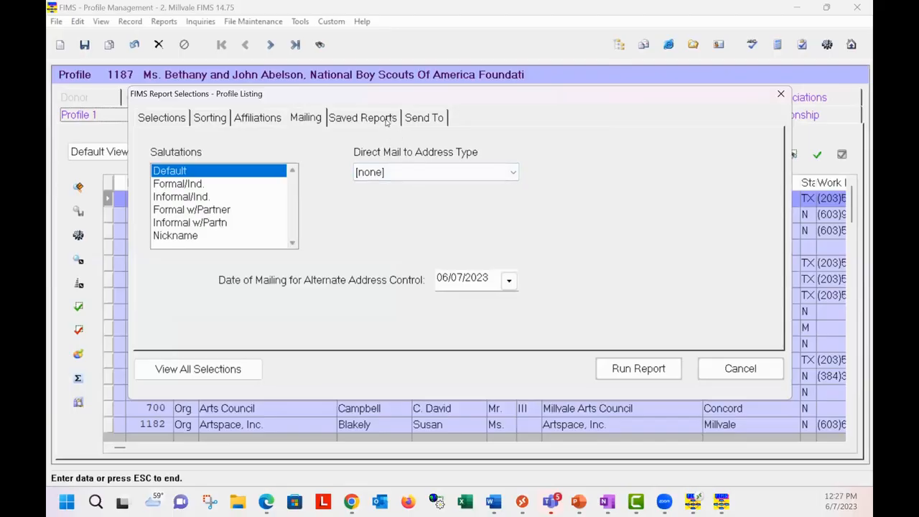
click(387, 122)
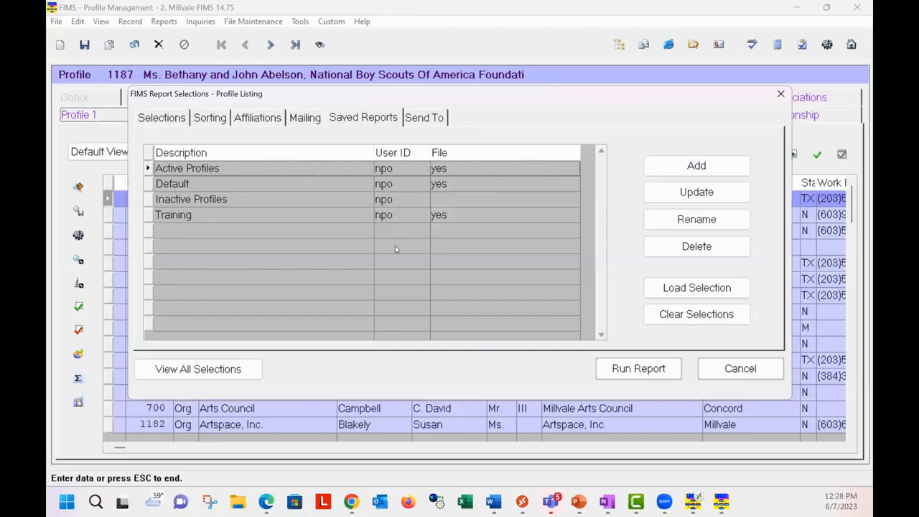
click(193, 186)
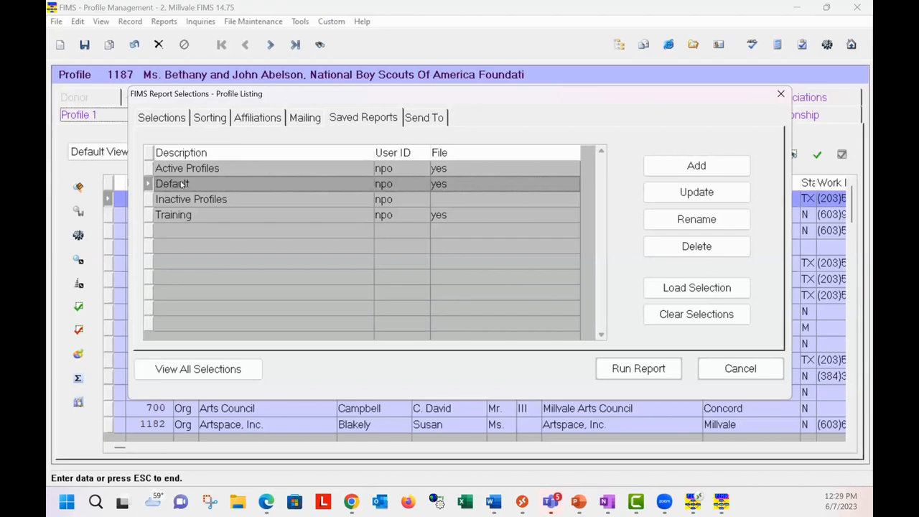
click(163, 120)
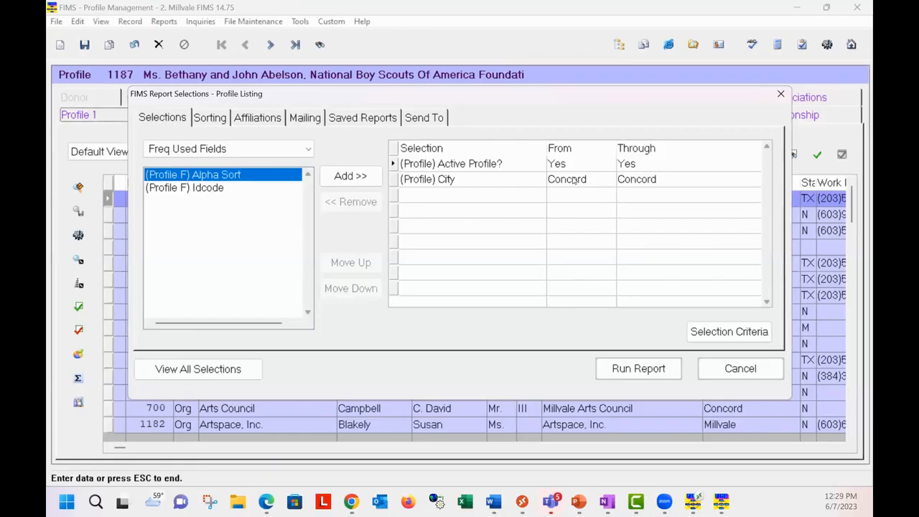
click(368, 120)
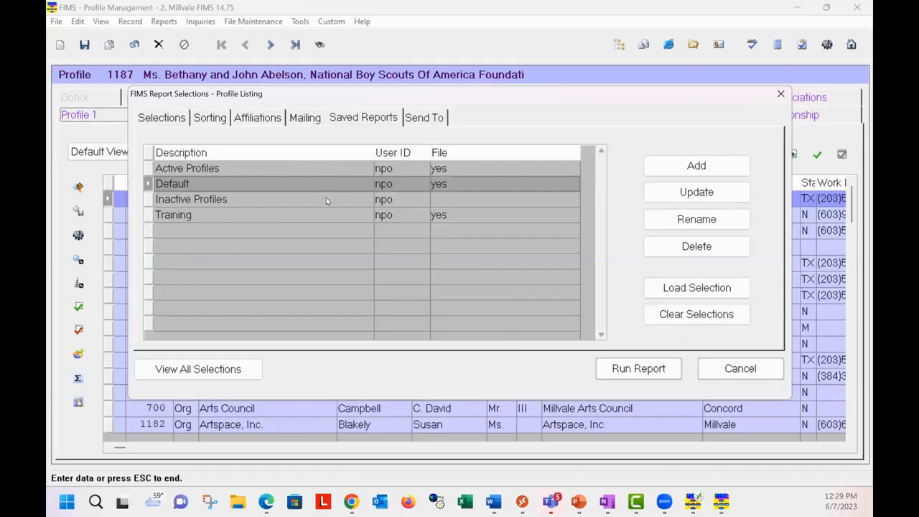
Step: Load the saved Inactive Profiles selection into the Profile Listing and check its selection criteria
click(201, 203)
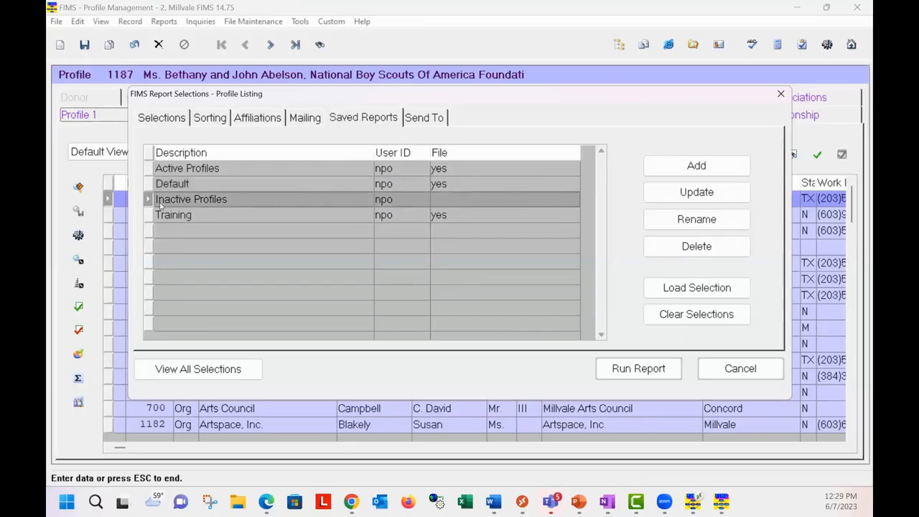
click(686, 287)
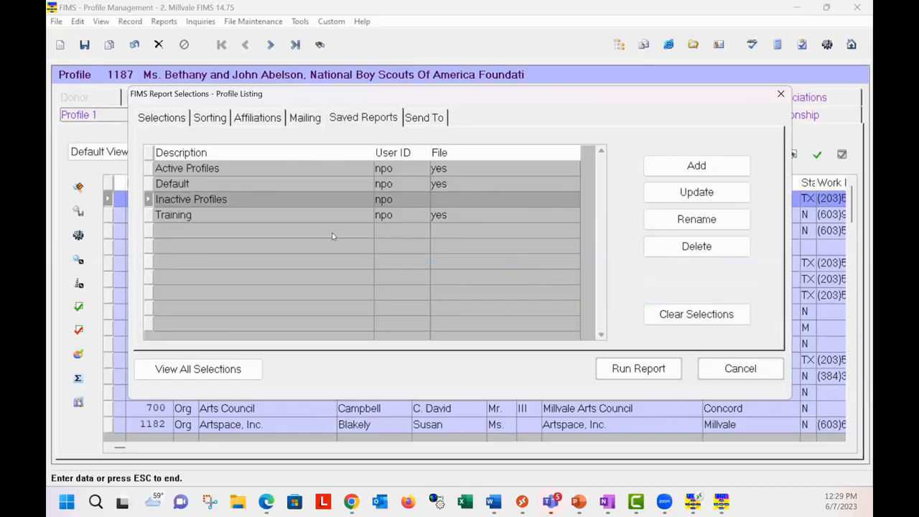
click(163, 118)
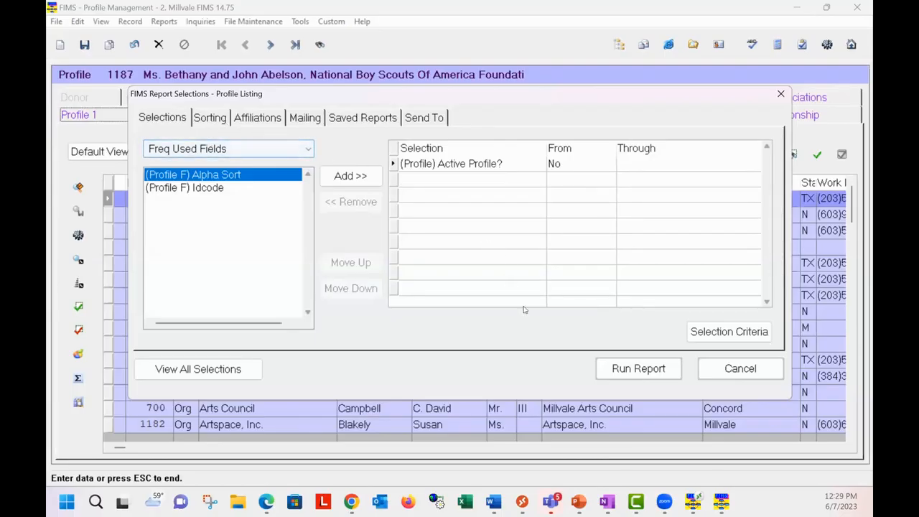
click(375, 118)
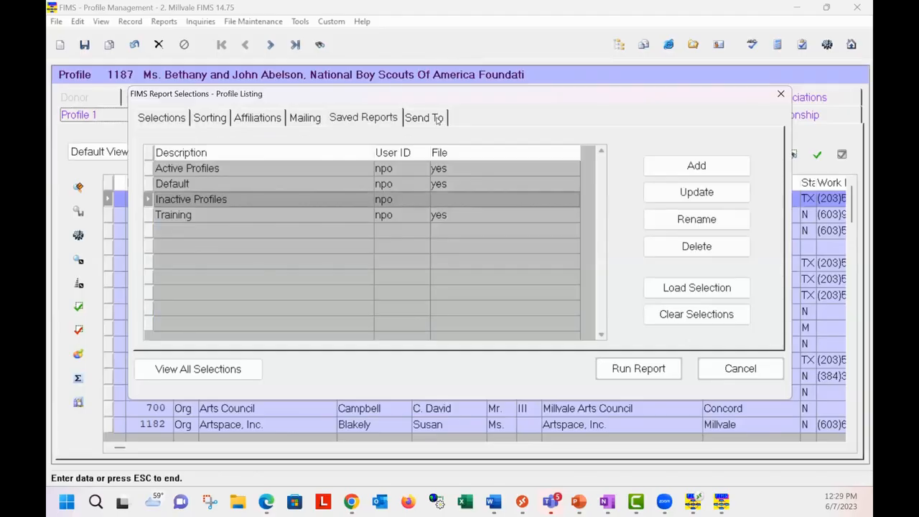
Step: Give the Profile Listing the report subtitle "Subtitle" and run it to the screen without printing the salutation line
click(434, 119)
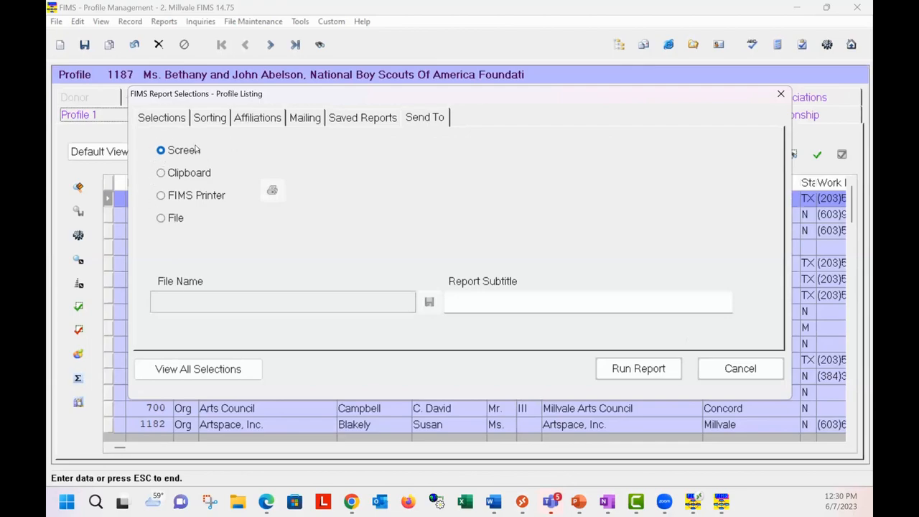
click(454, 304)
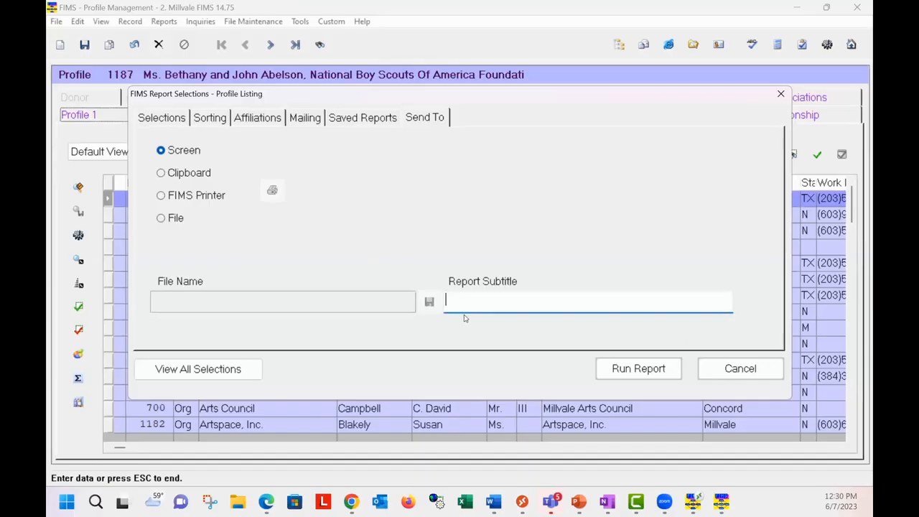
text(Subtitlre)
key(BackSpace)
key(BackSpace)
key(BackSpace)
text(le)
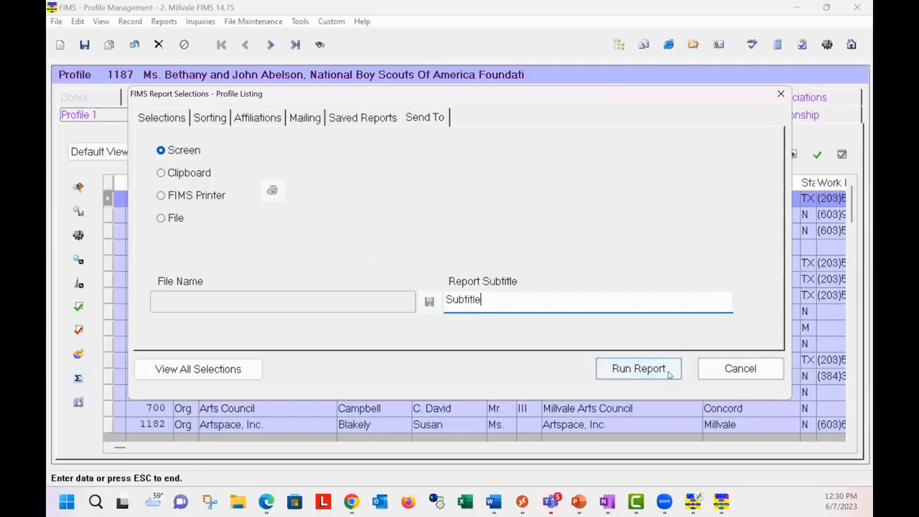
click(637, 372)
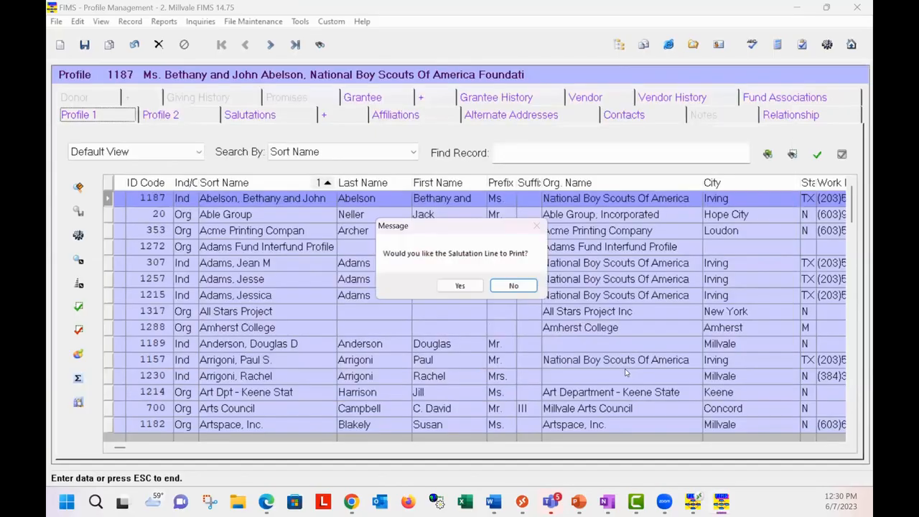
click(519, 287)
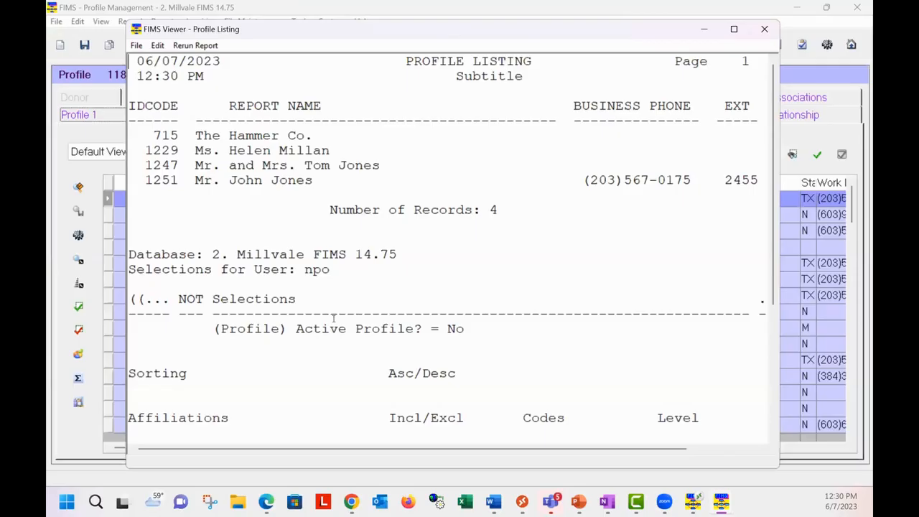
Step: Reopen the Profile Listing's selections from the viewer to review them, cancel the rerun, and close the report
click(202, 48)
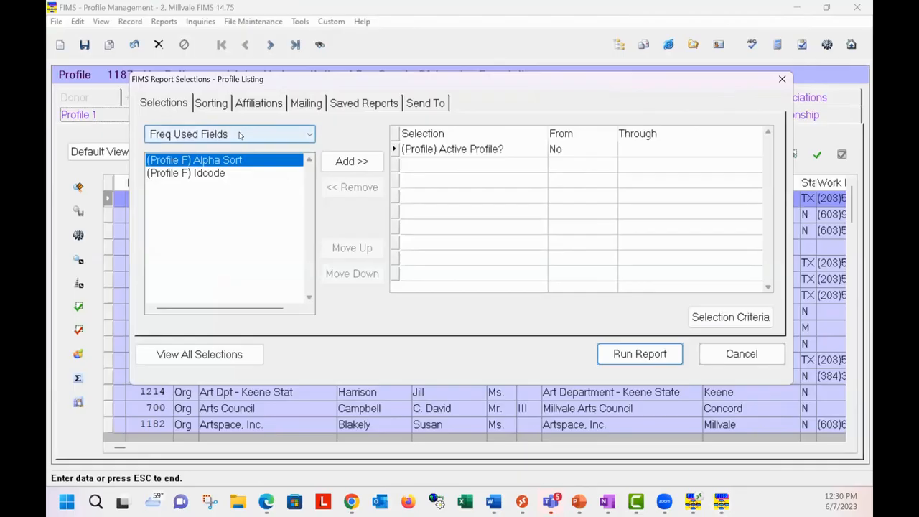
click(726, 360)
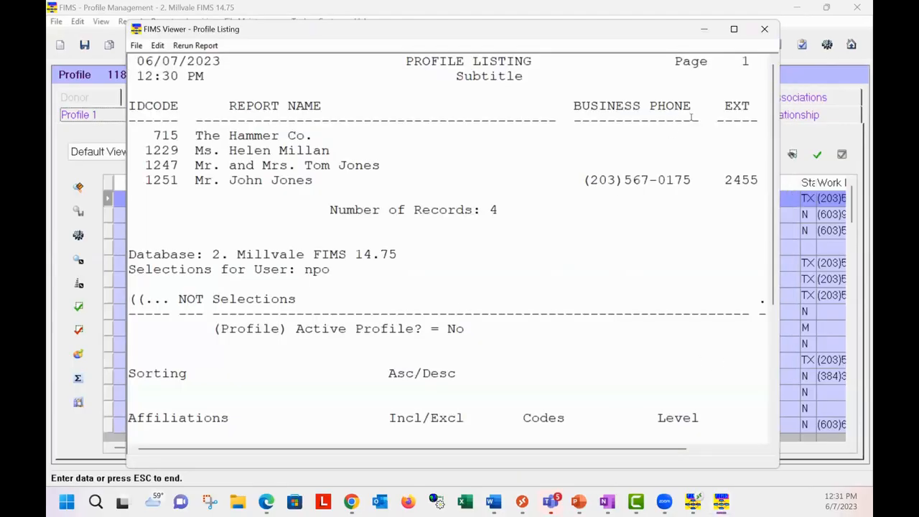
click(765, 29)
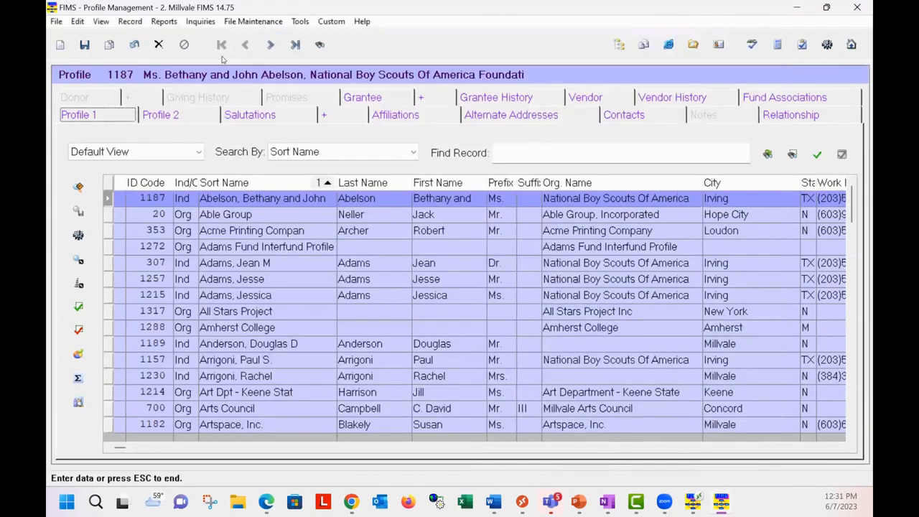
Step: Open the Export to Word Processing report and examine its selections, sorting, affiliations and saved reports
click(164, 22)
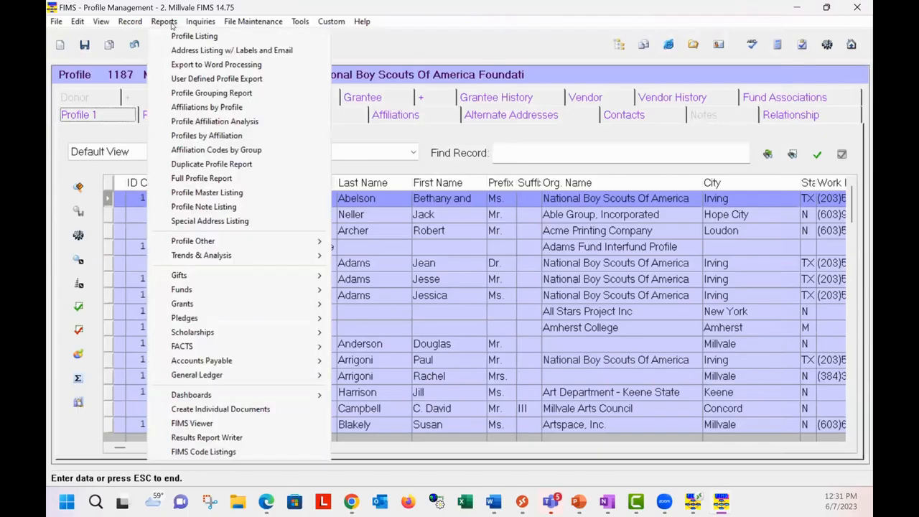
click(193, 66)
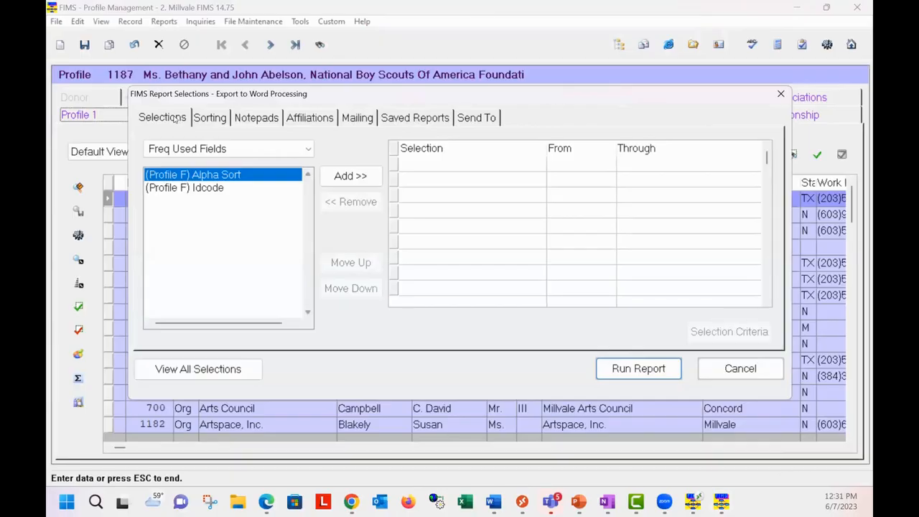
click(220, 121)
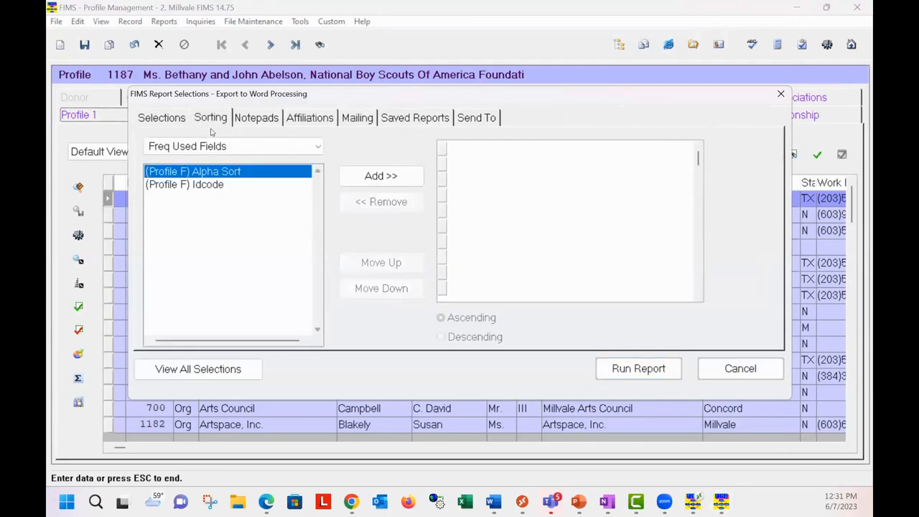
click(328, 122)
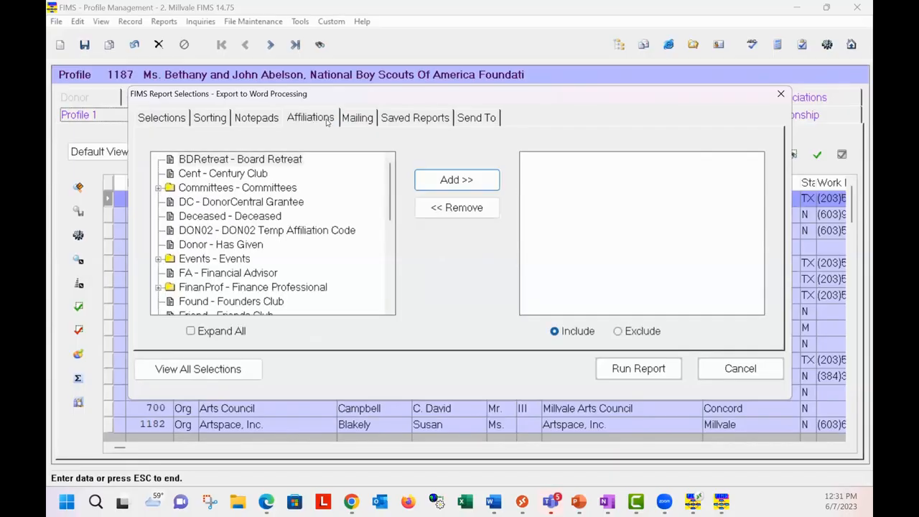
click(398, 116)
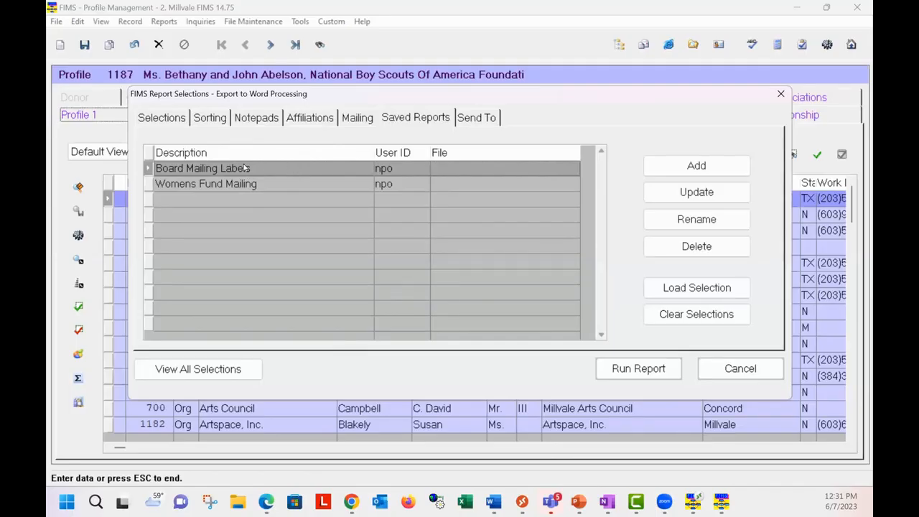
Step: Load the saved Board Mailing Labels selection into the word processing export and review its selections, sorting, affiliations and notepad options
click(668, 289)
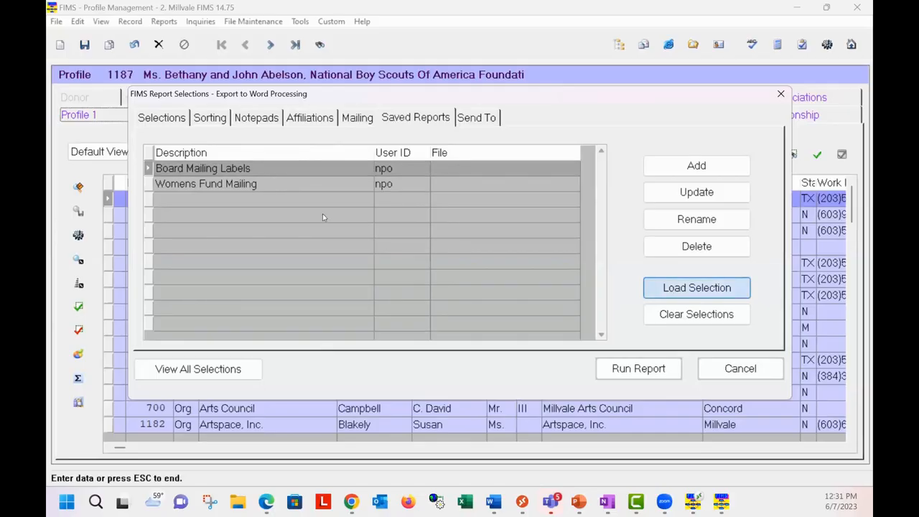
click(171, 117)
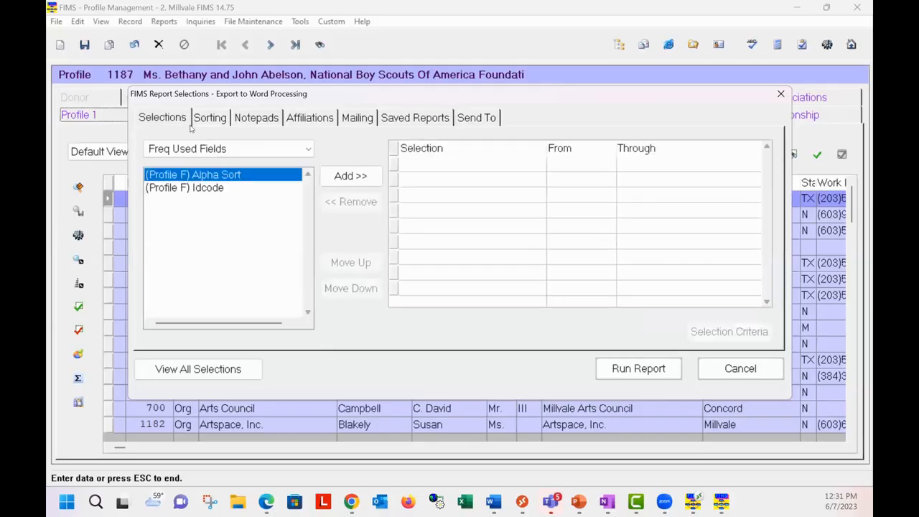
click(219, 119)
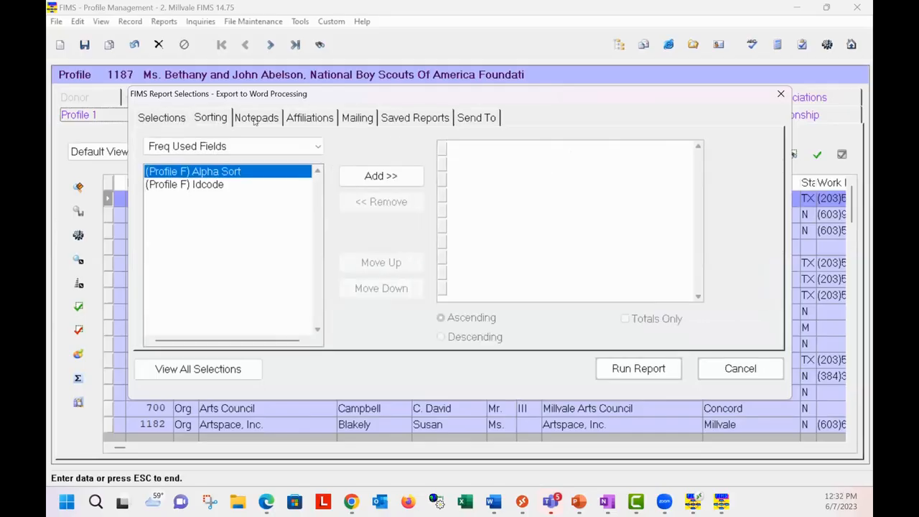
click(310, 118)
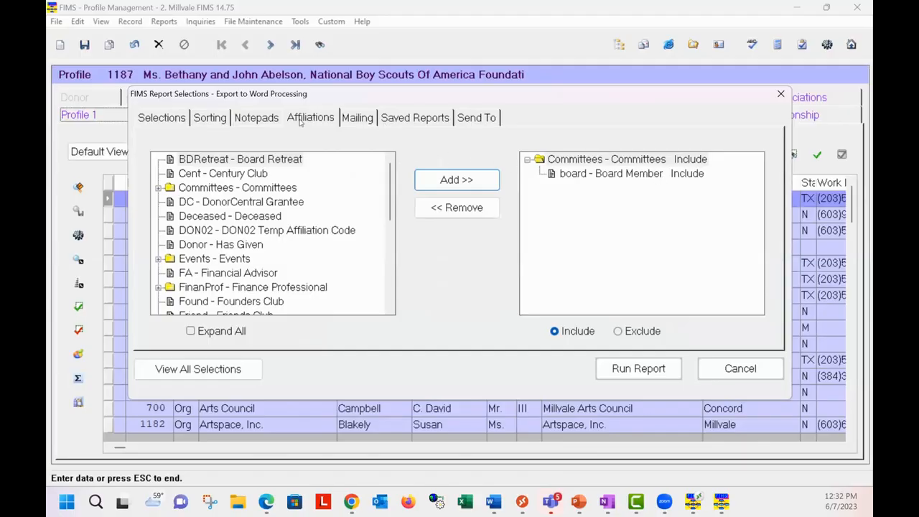
click(255, 123)
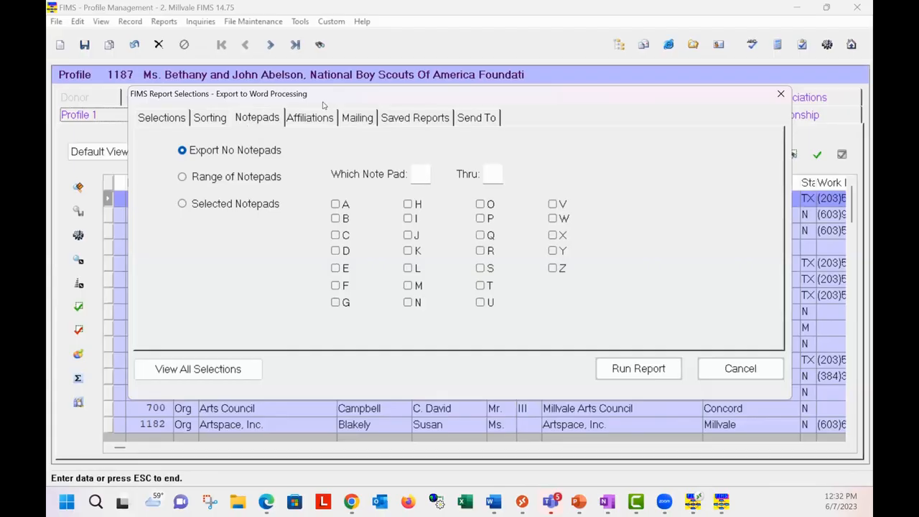
Step: Set the export's mailing options to direct mail to the Board Address type
click(359, 120)
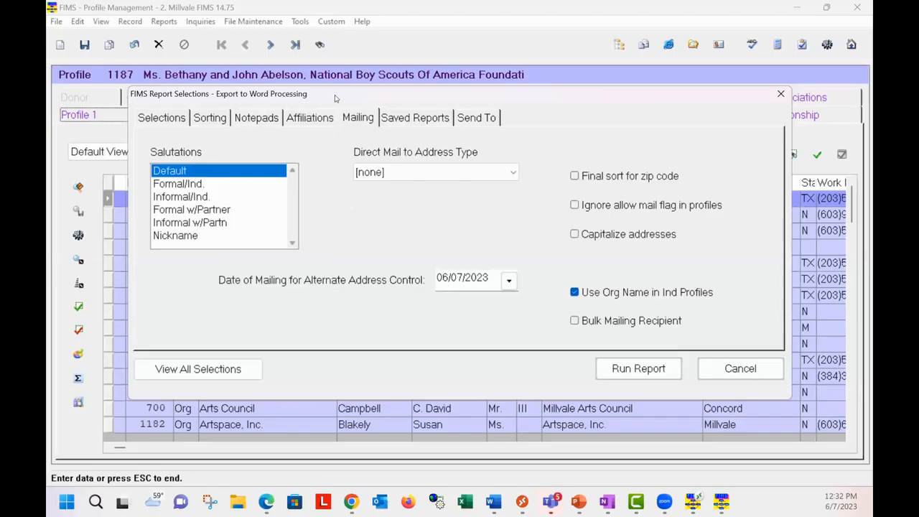
drag(335, 97, 325, 164)
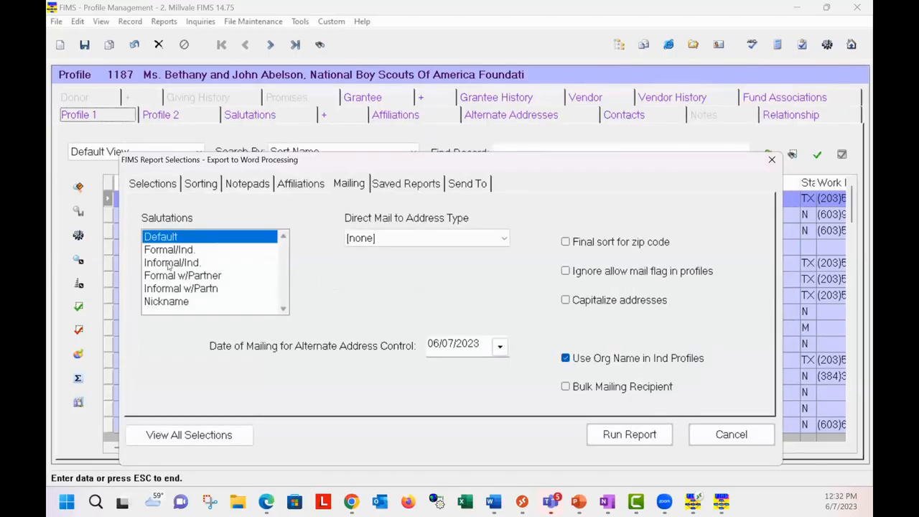
click(506, 237)
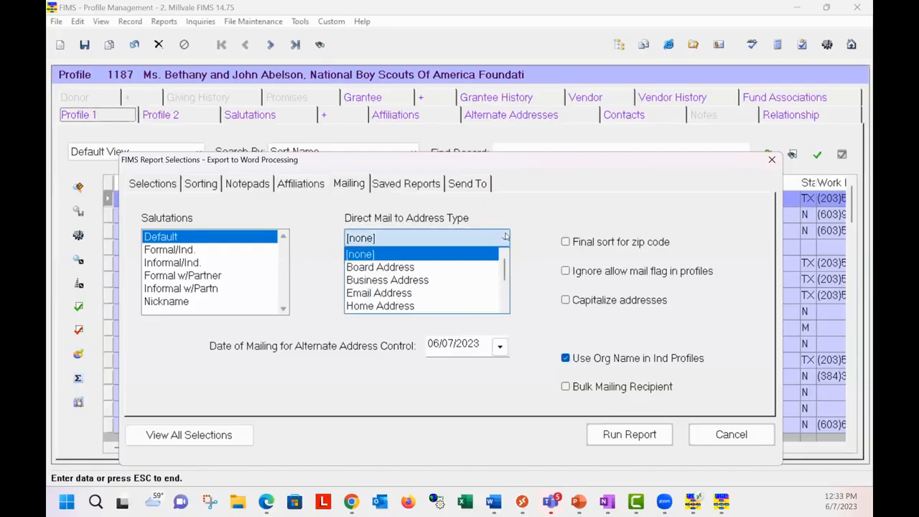
click(411, 272)
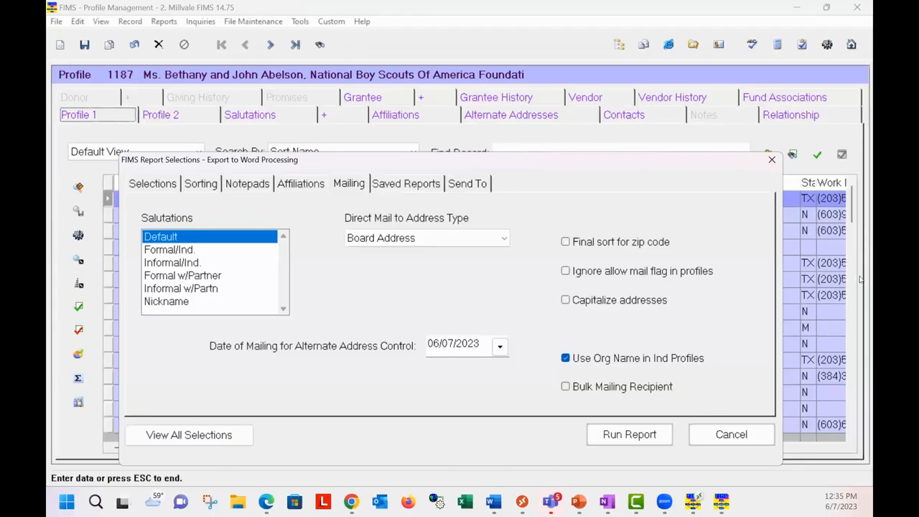
Step: Review the export's output settings and save location without changing the file name, and clear the Auto Launch Document path
click(484, 185)
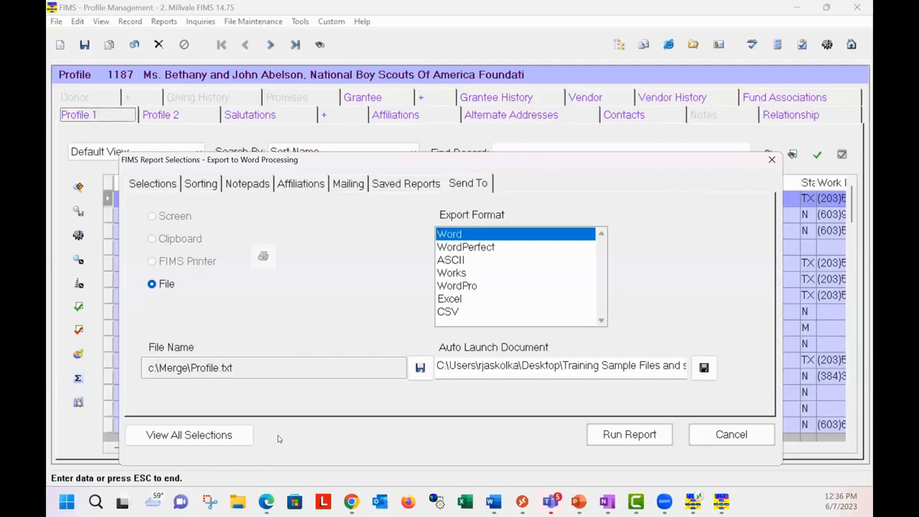
click(421, 368)
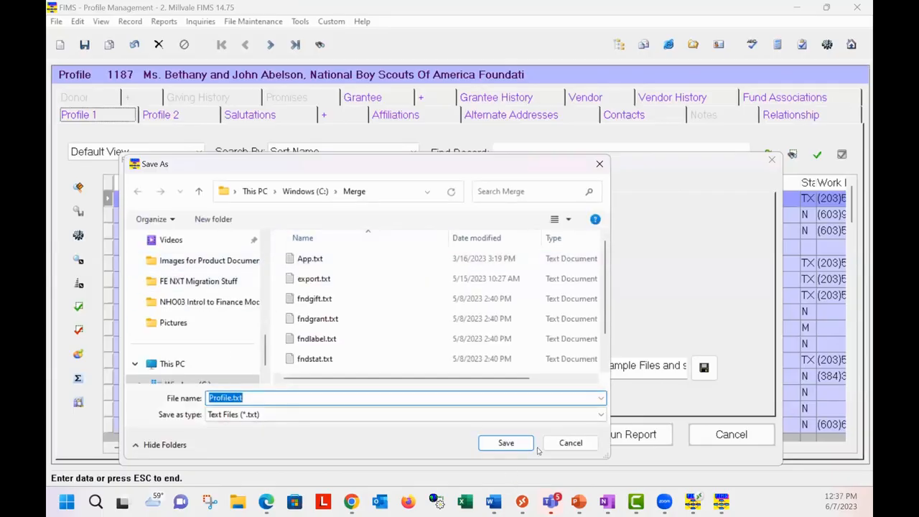
click(569, 443)
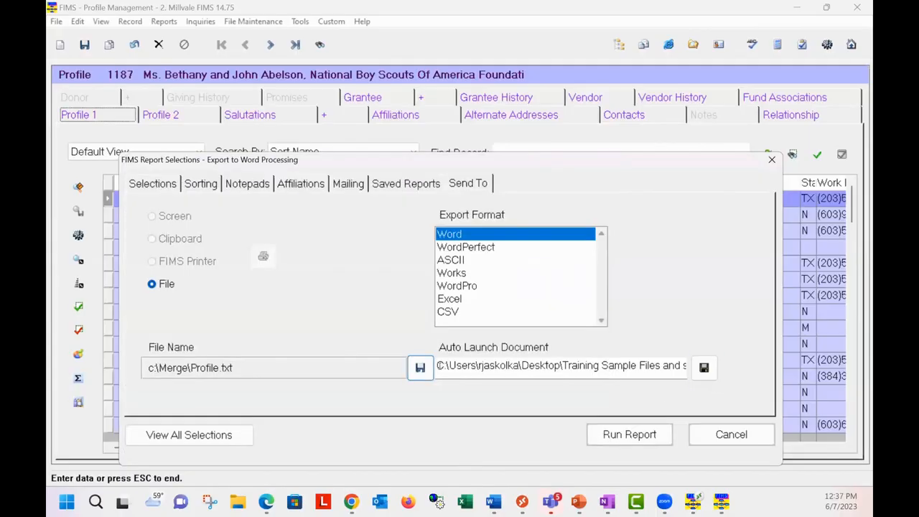
drag(439, 366, 698, 373)
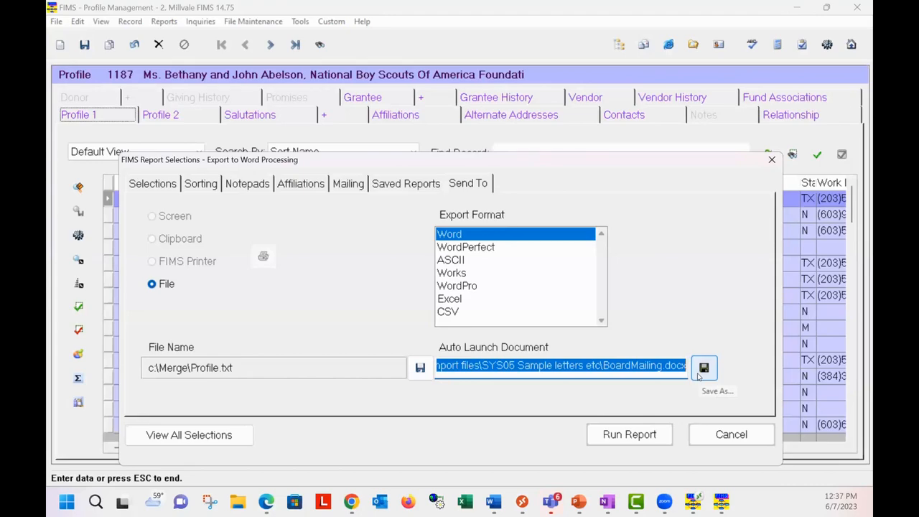
key(Delete)
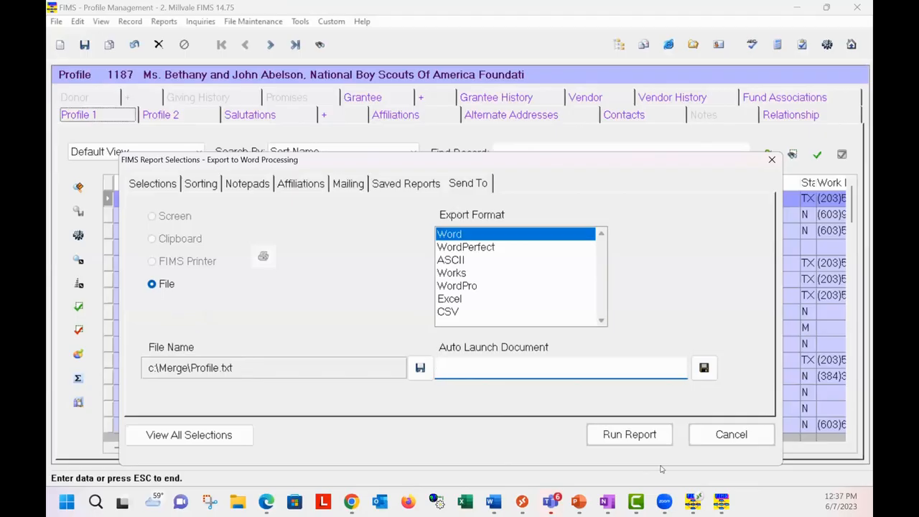
Step: Run the export to c:\Merge\Profile.txt without including assigned affiliations and without creating contacts or affiliations for the exported profiles
click(644, 438)
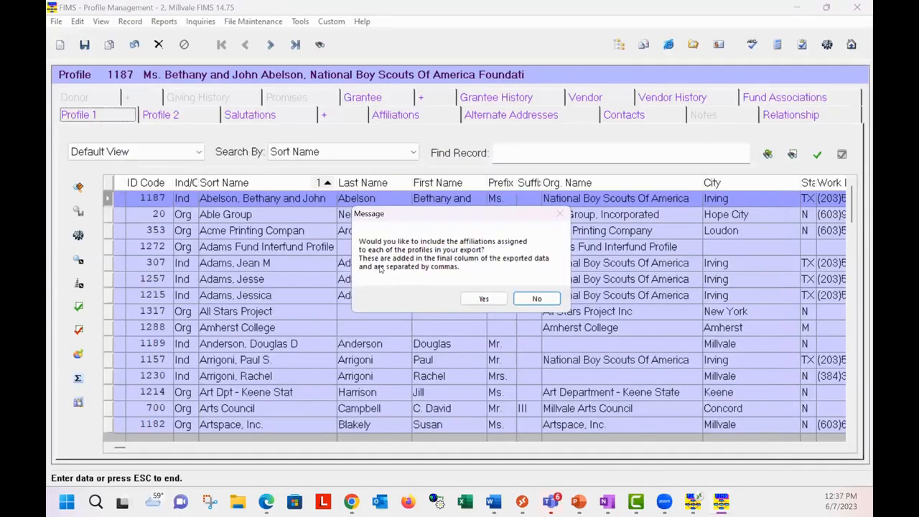
click(535, 298)
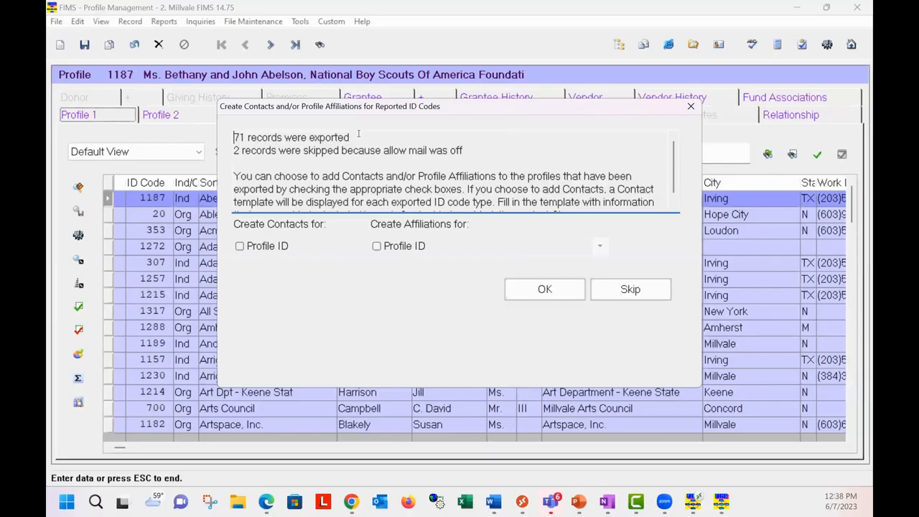
click(527, 291)
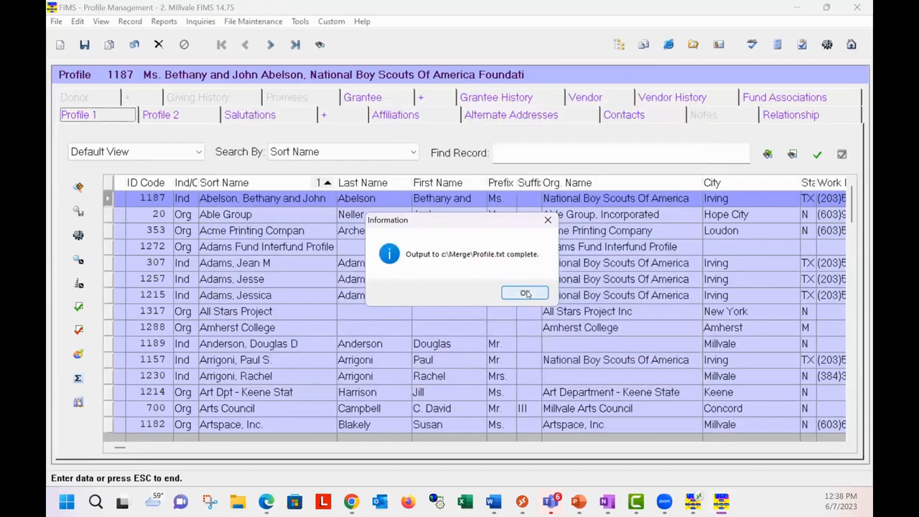
click(527, 292)
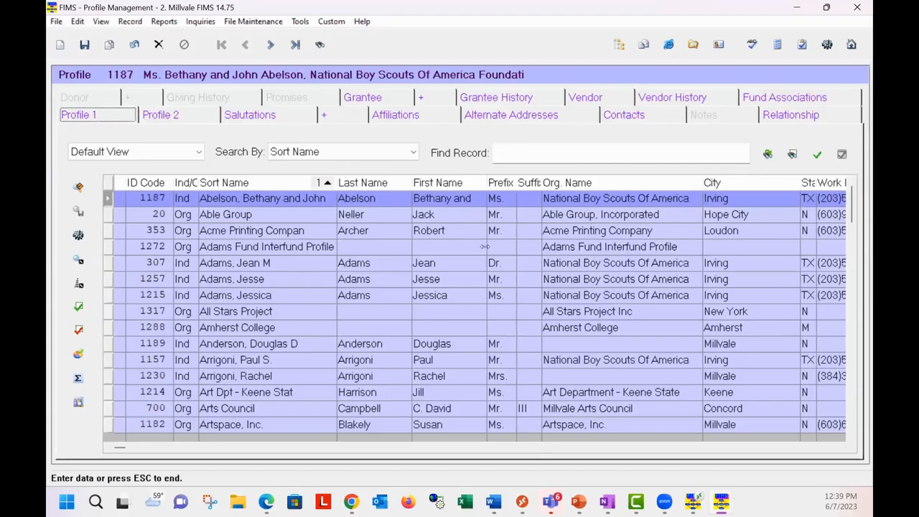
Step: Open the General Ledger module and examine the Gifts & Grants and Mailing Setup options in System Initial Setup
click(107, 24)
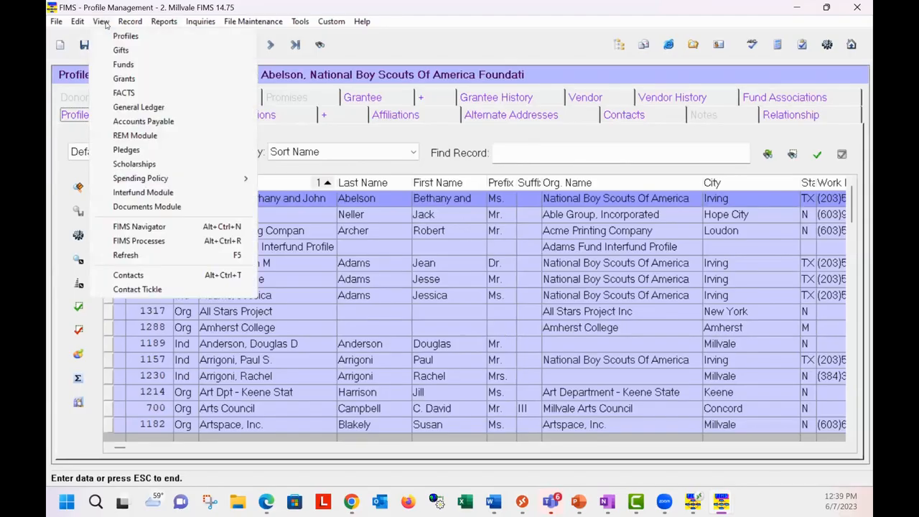
click(129, 110)
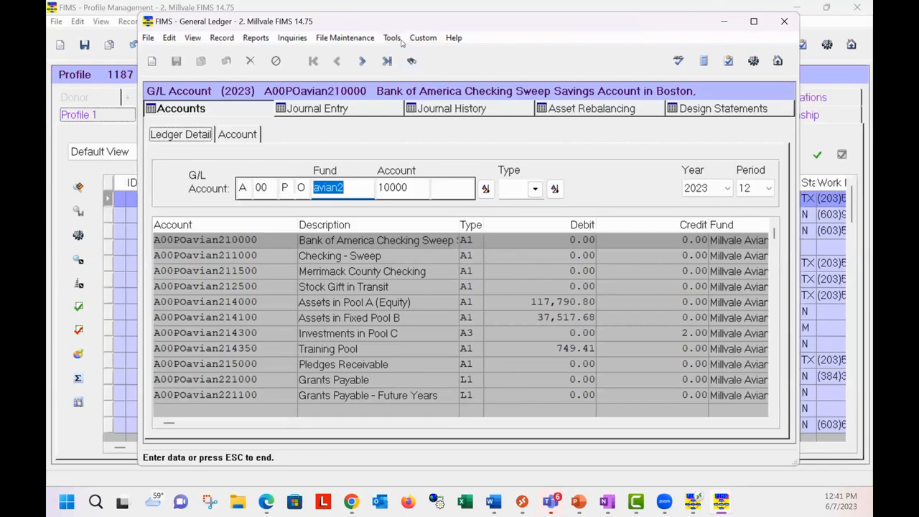
click(391, 38)
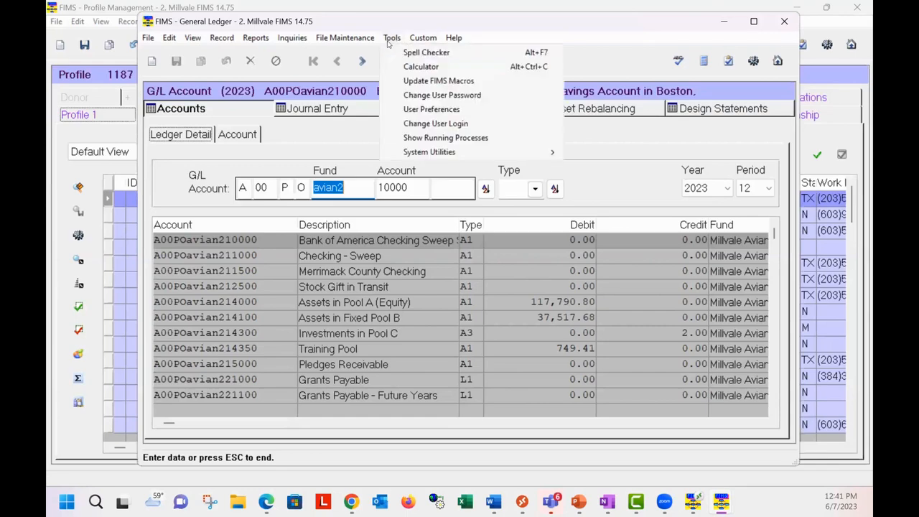
mouse_move(425, 41)
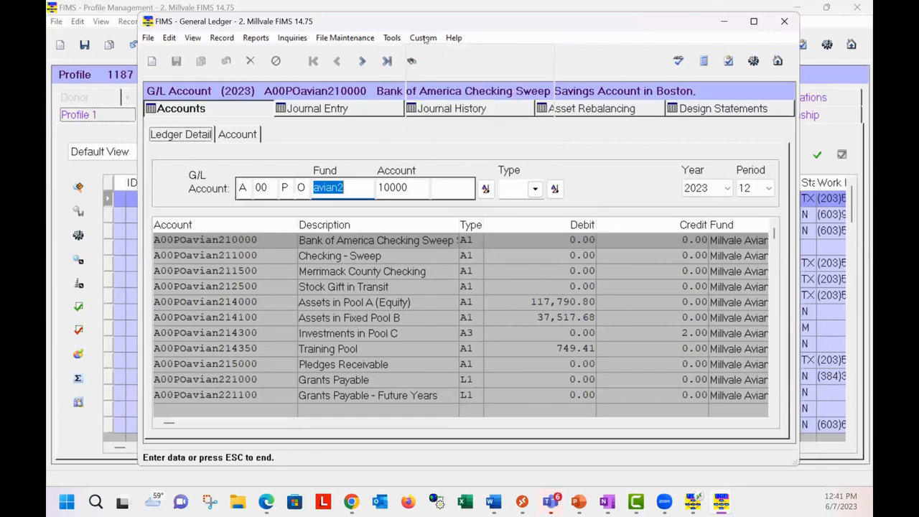
mouse_move(431, 152)
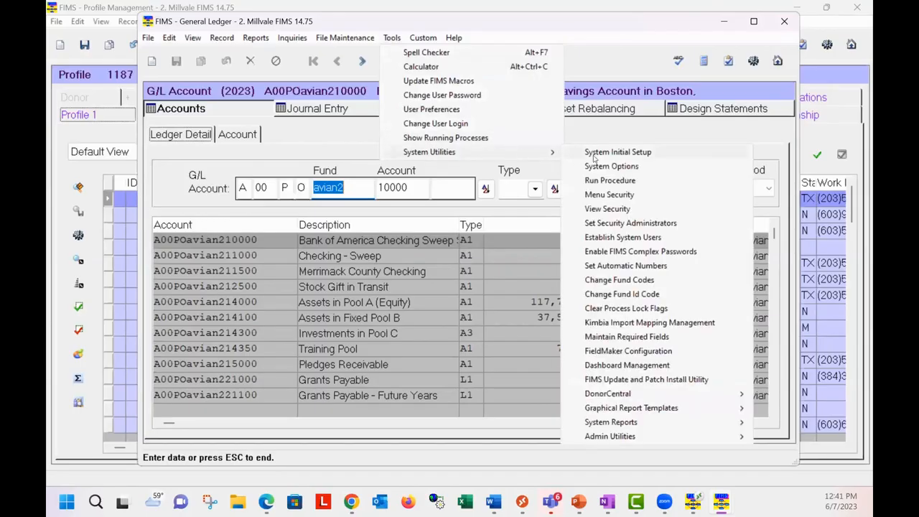
click(594, 154)
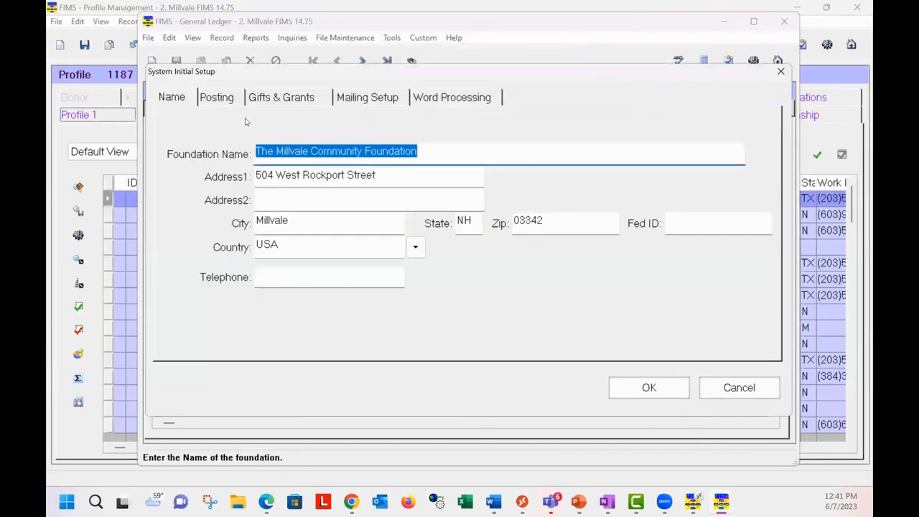
click(265, 100)
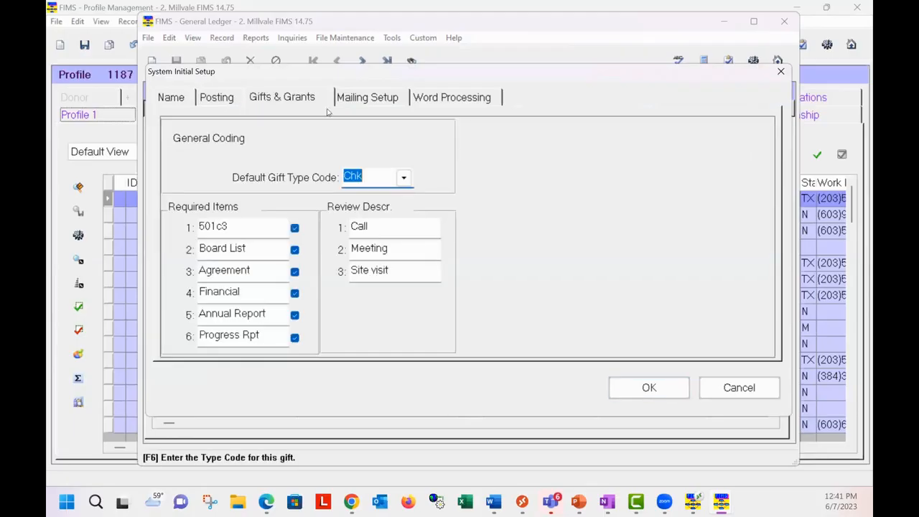
click(365, 101)
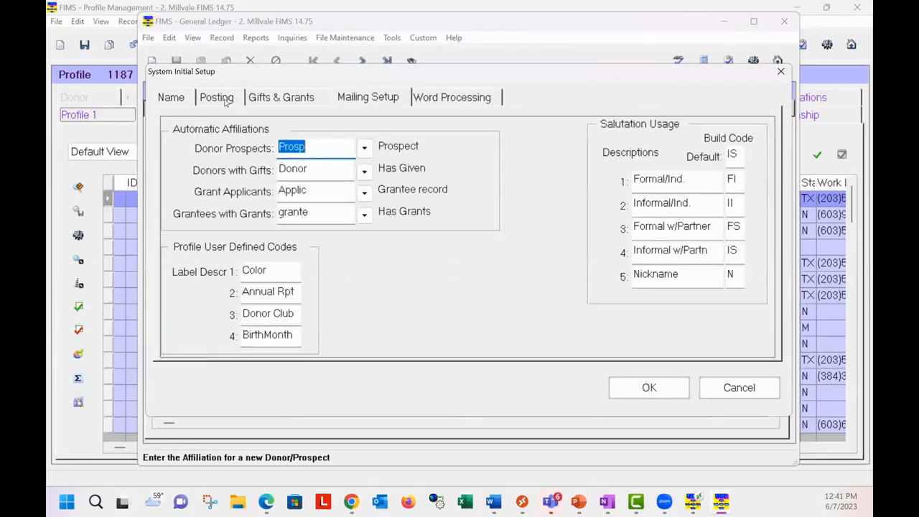